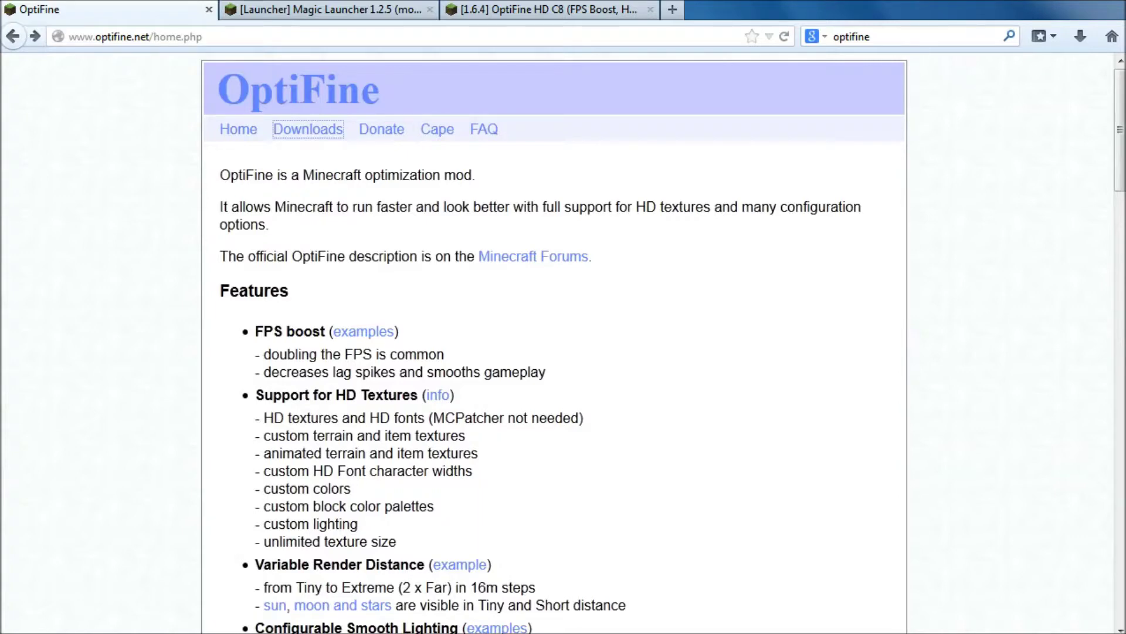
Look through the feature list on the OptiFine home page, from FPS boost down to Autosave.
scroll(554, 340, "down", 5)
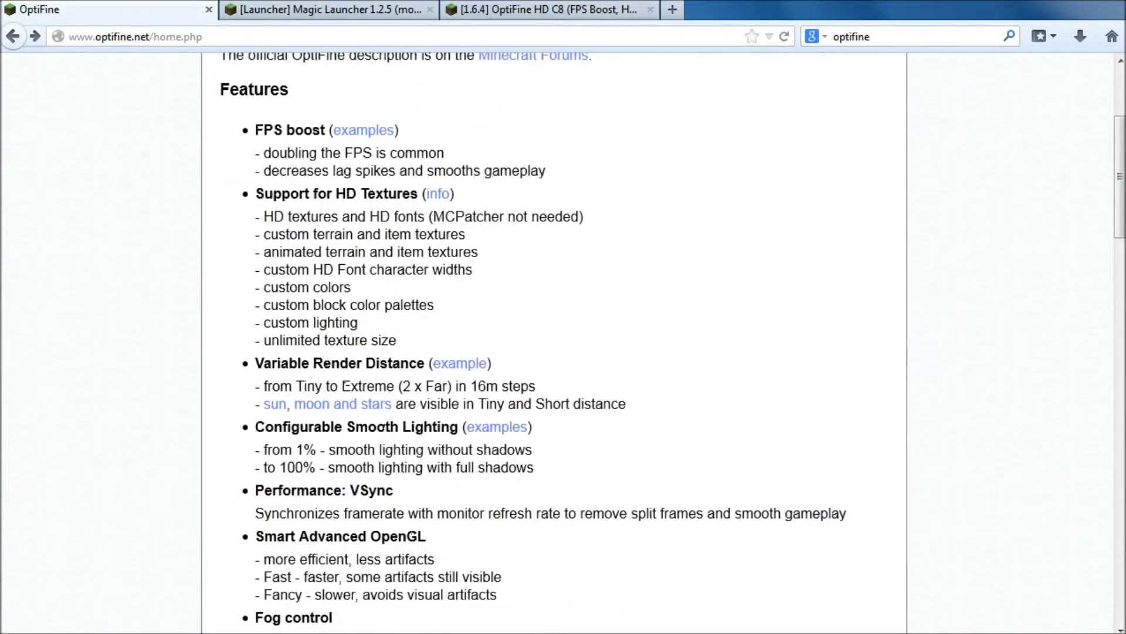
scroll(554, 341, "down", 12)
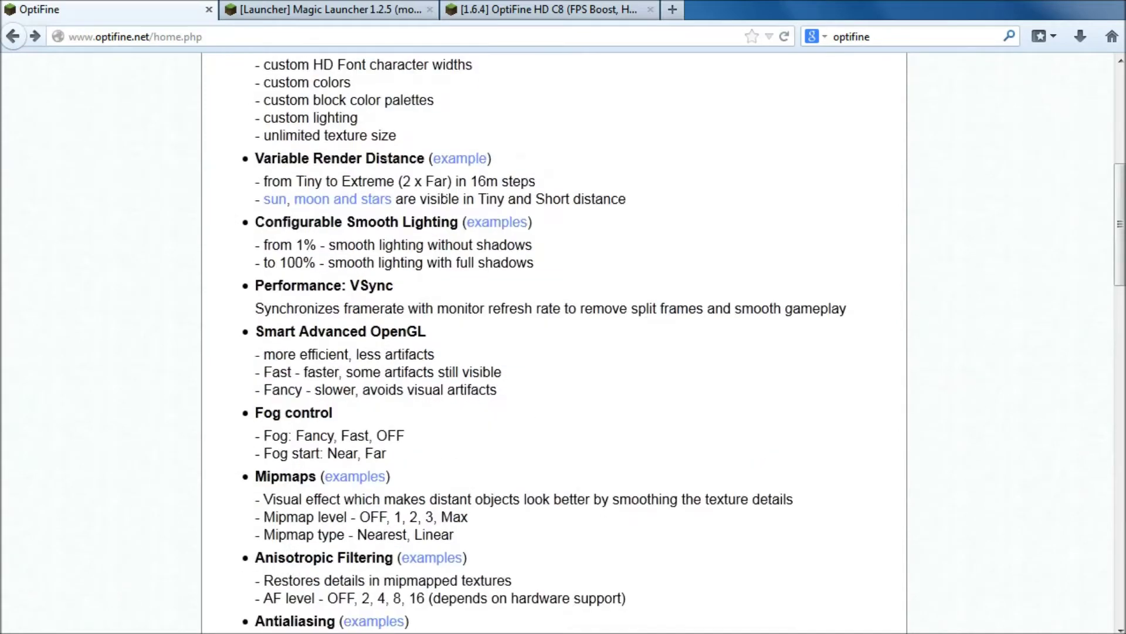
scroll(554, 340, "down", 14)
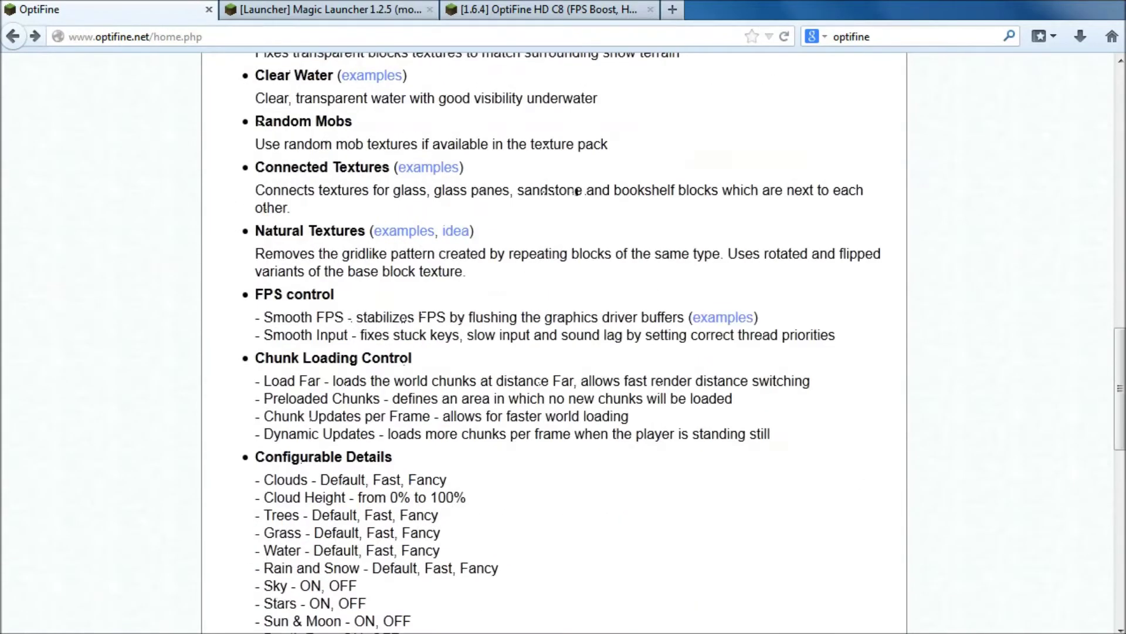
scroll(554, 340, "down", 9)
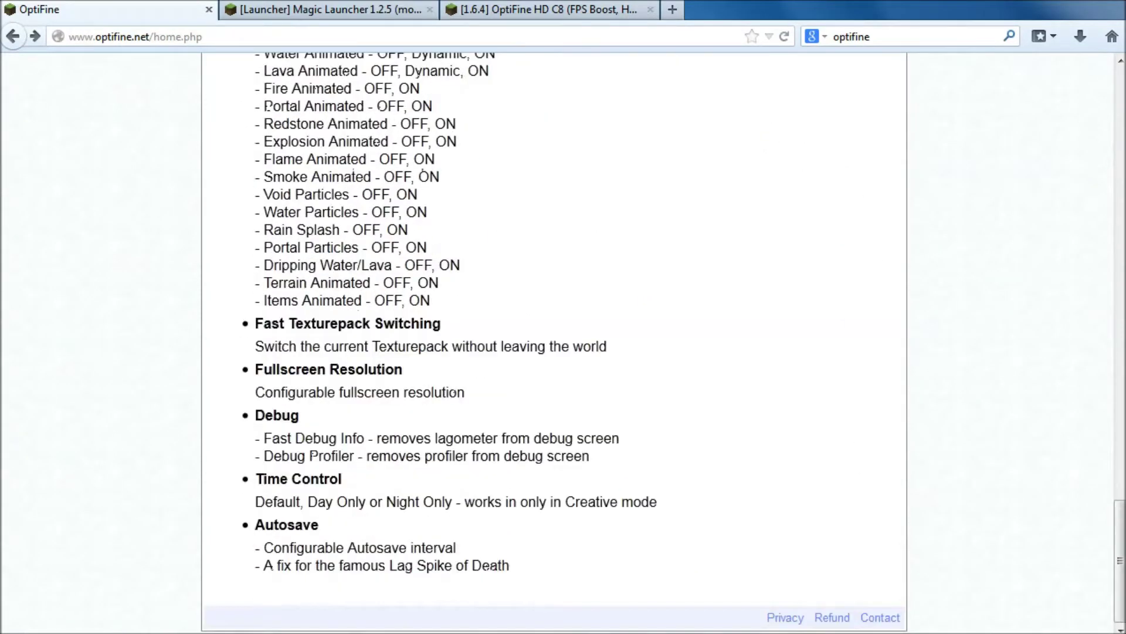
scroll(554, 341, "up", 20)
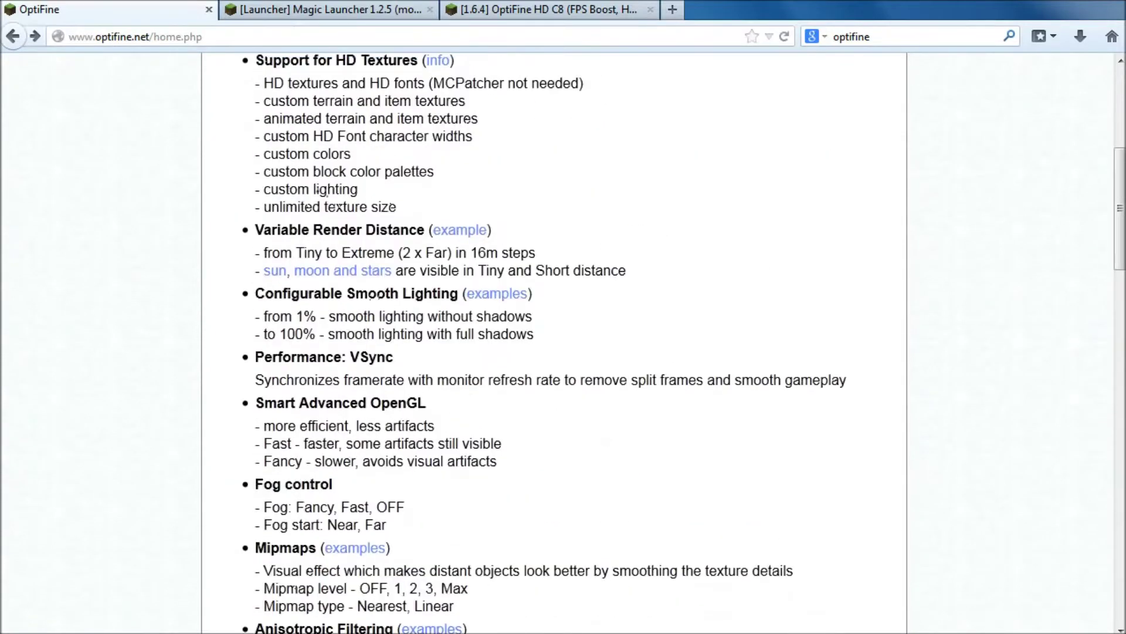
scroll(555, 340, "up", 7)
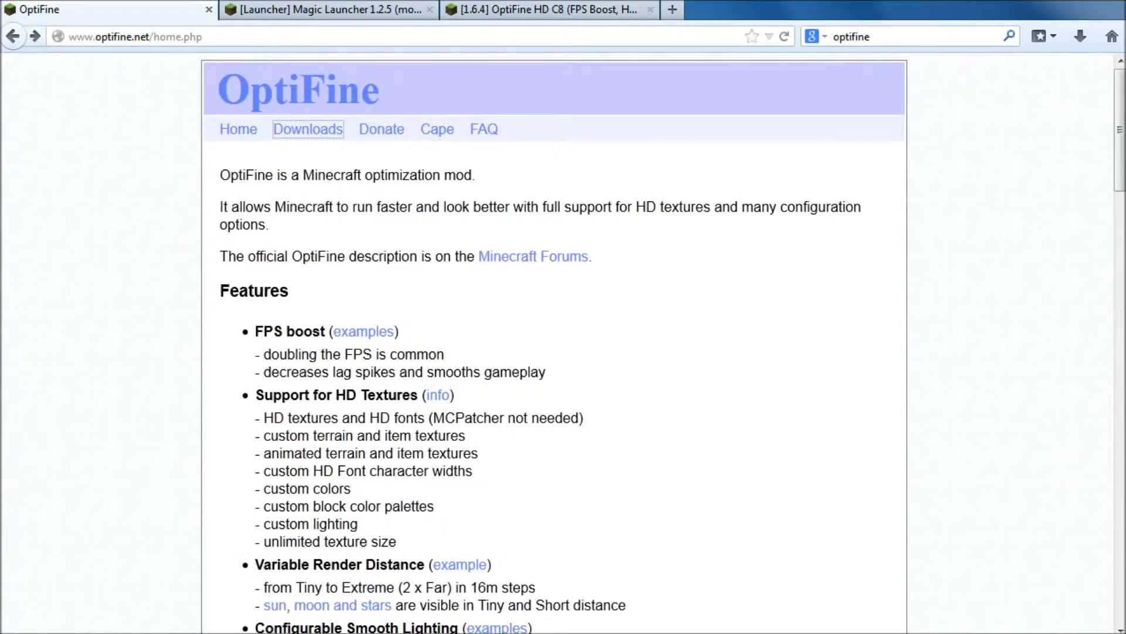
Glance at the Magic Launcher 1.2.5 forum thread and return to the OptiFine home page.
left_click(329, 10)
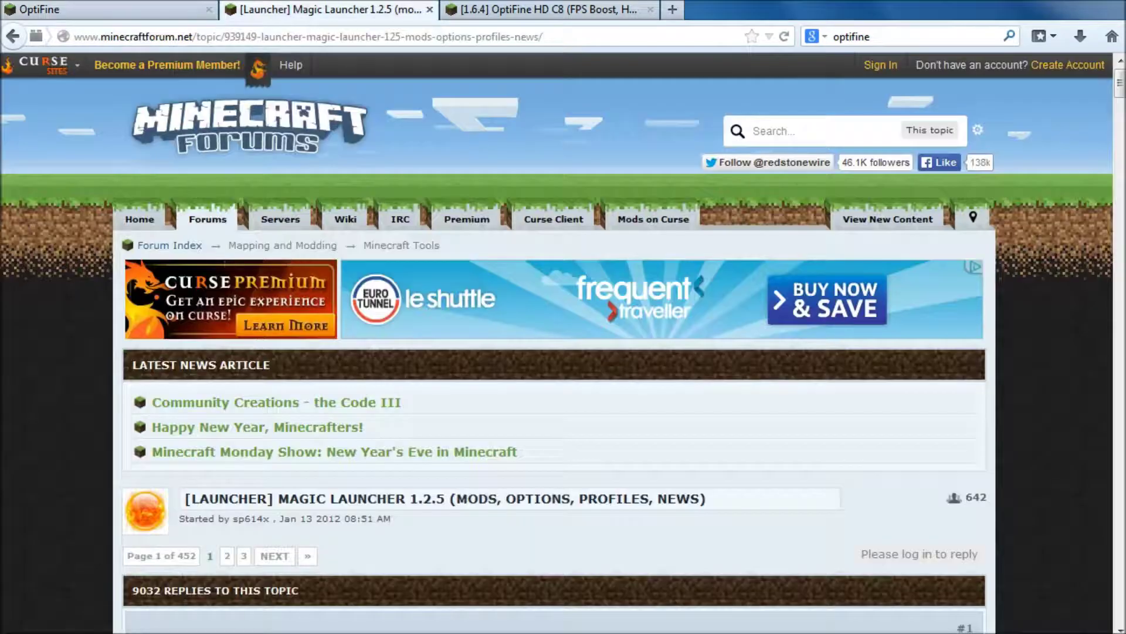
scroll(556, 342, "down", 3)
scroll(556, 343, "up", 4)
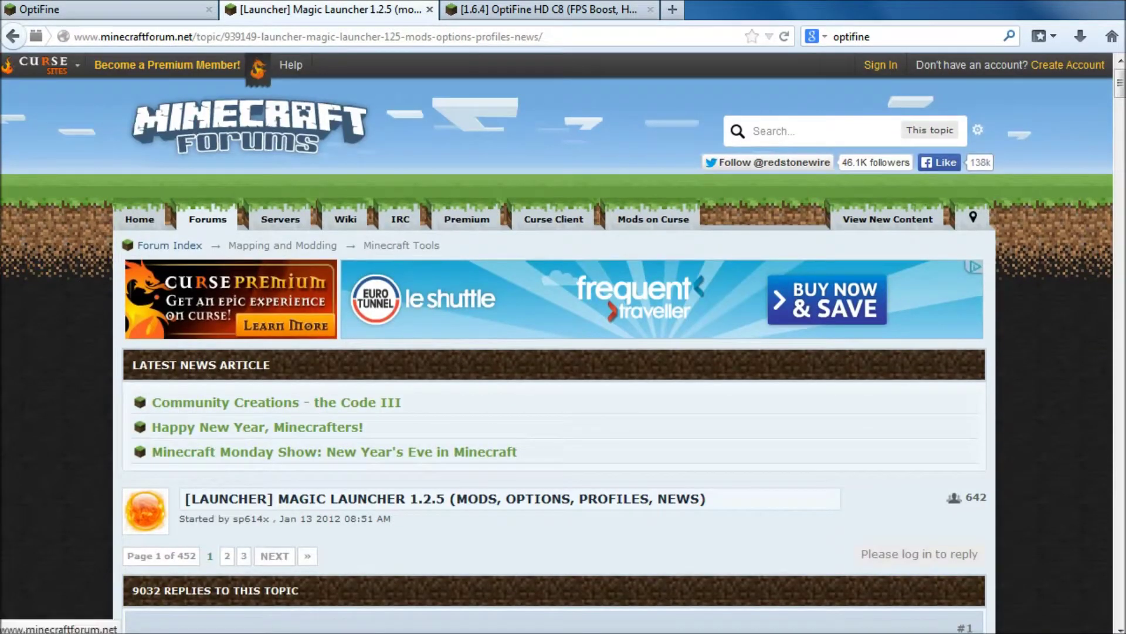
left_click(109, 10)
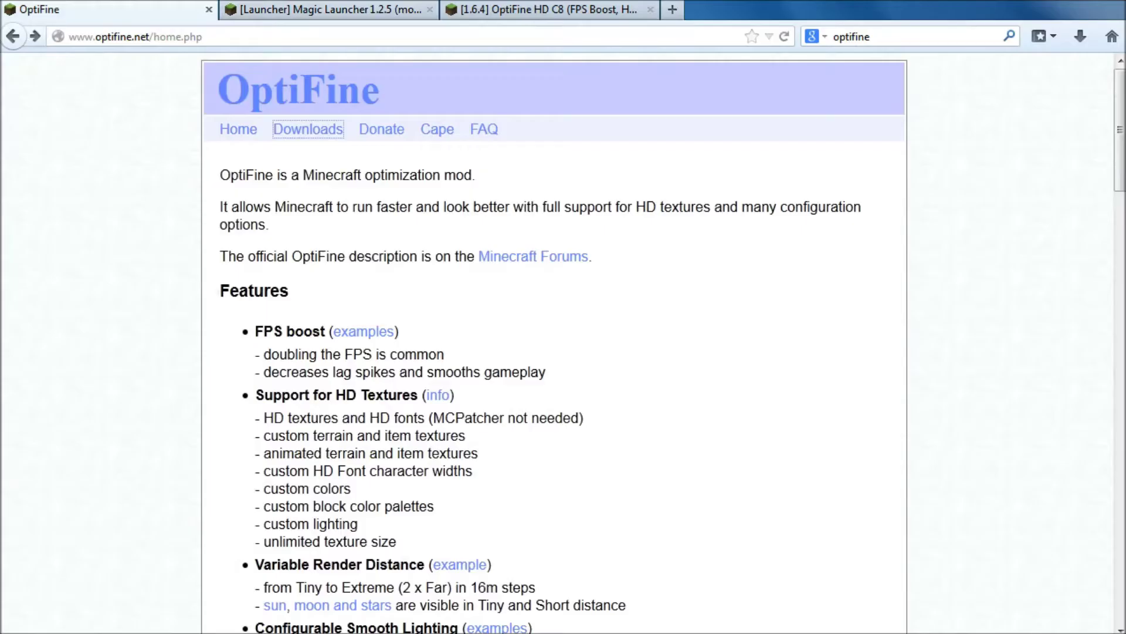
left_click(330, 10)
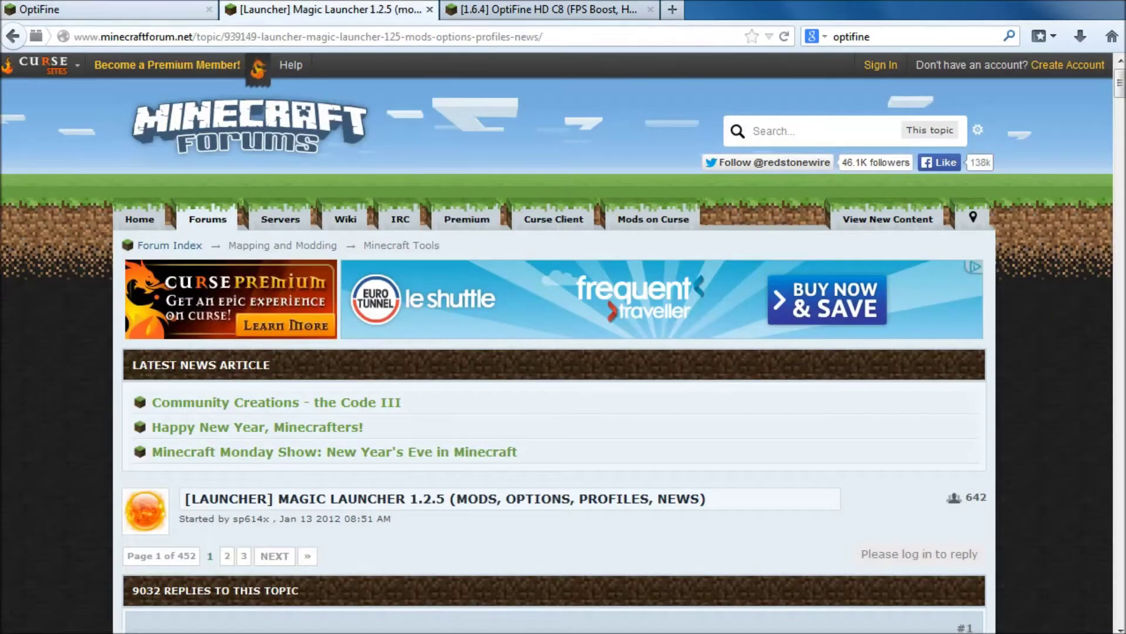
left_click(109, 10)
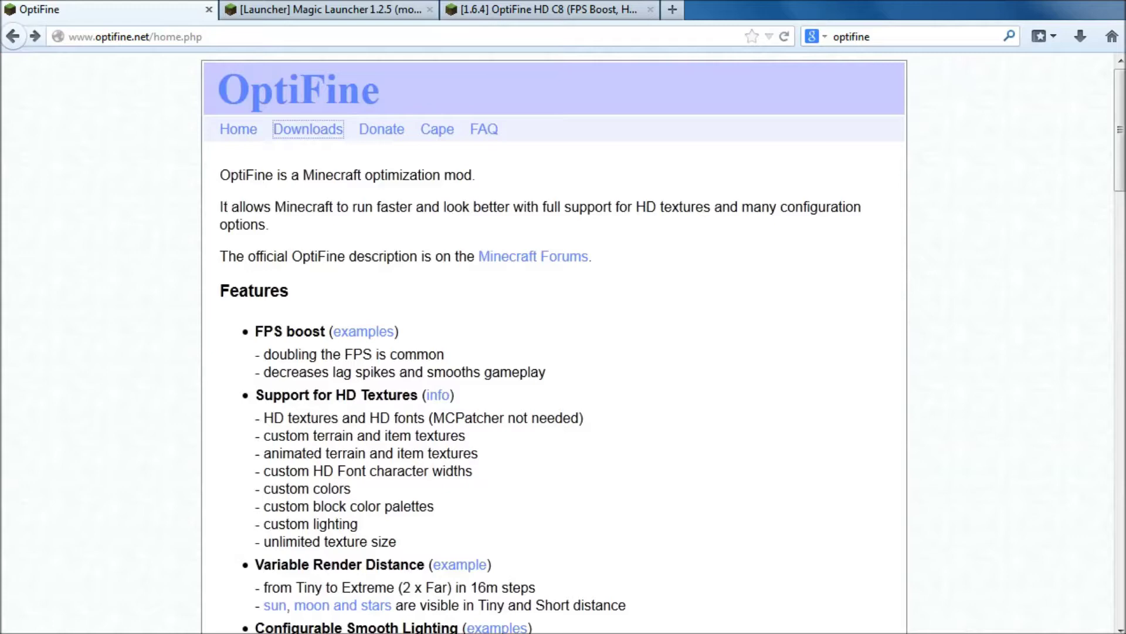
Open the Downloads page of the OptiFine website.
scroll(555, 343, "down", 3)
scroll(555, 343, "up", 3)
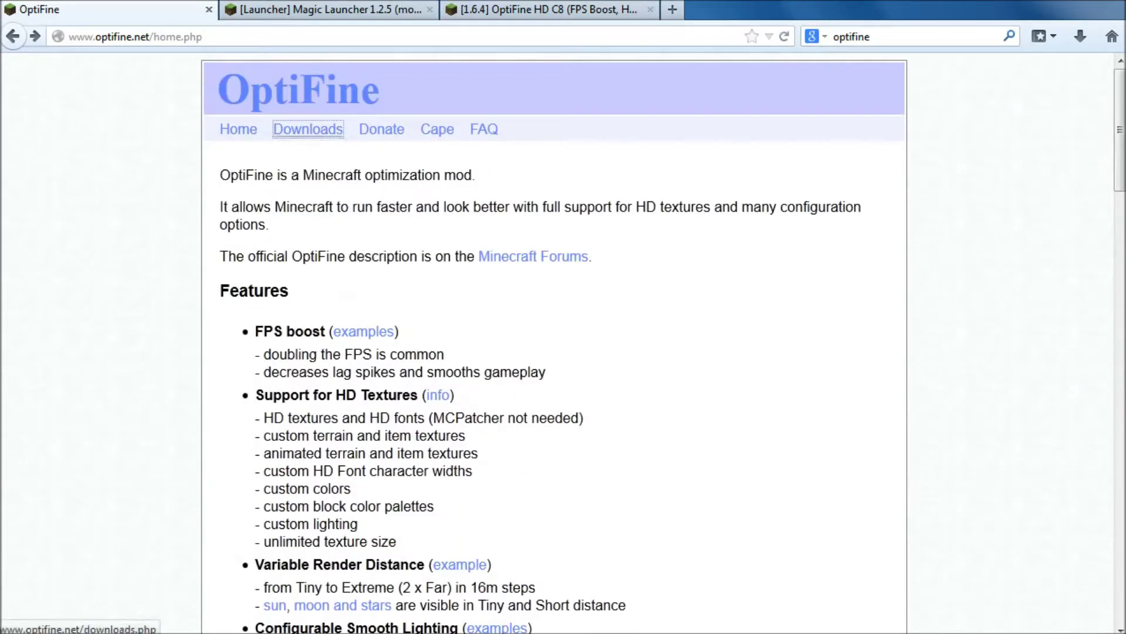
left_click(308, 129)
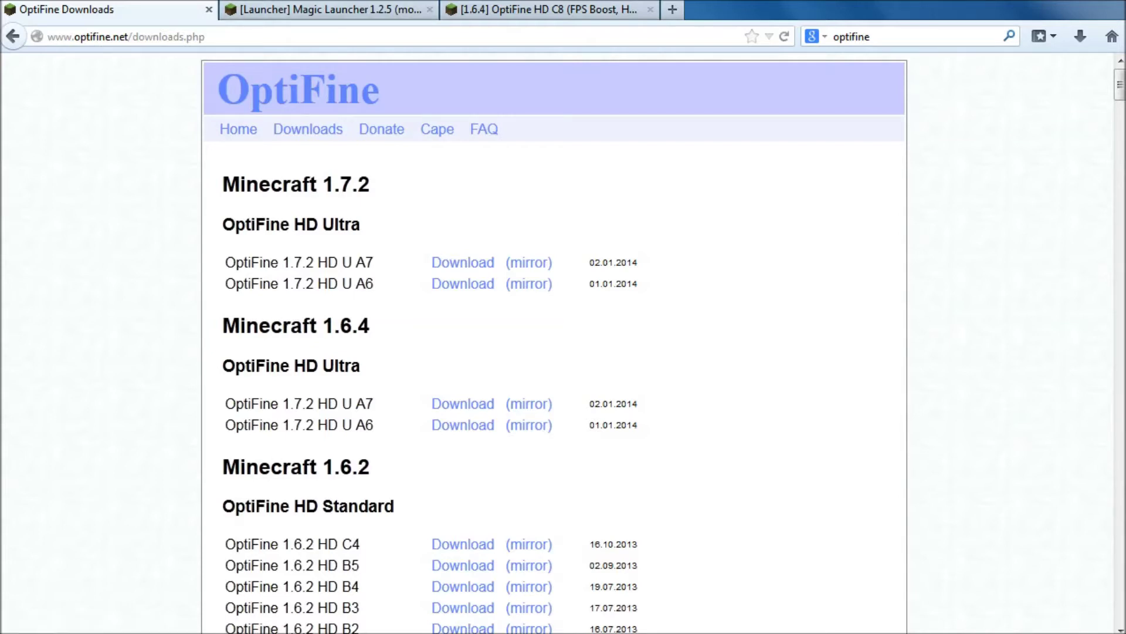
Look through the first post of the Magic Launcher 1.2.5 forum thread, including its features and download links.
left_click(319, 10)
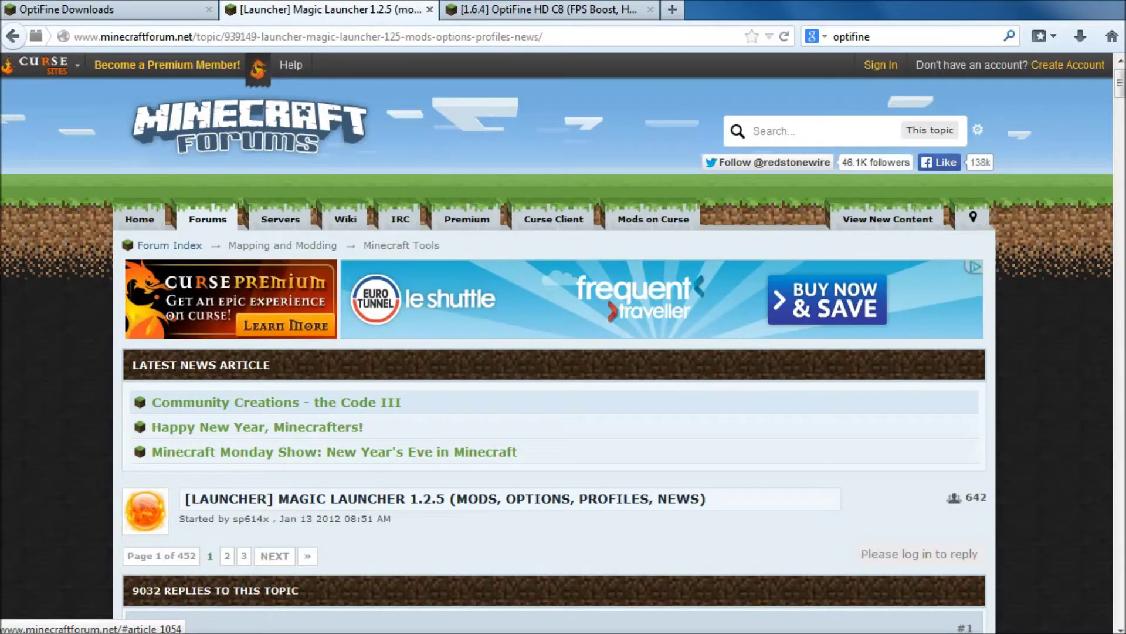
left_click(109, 10)
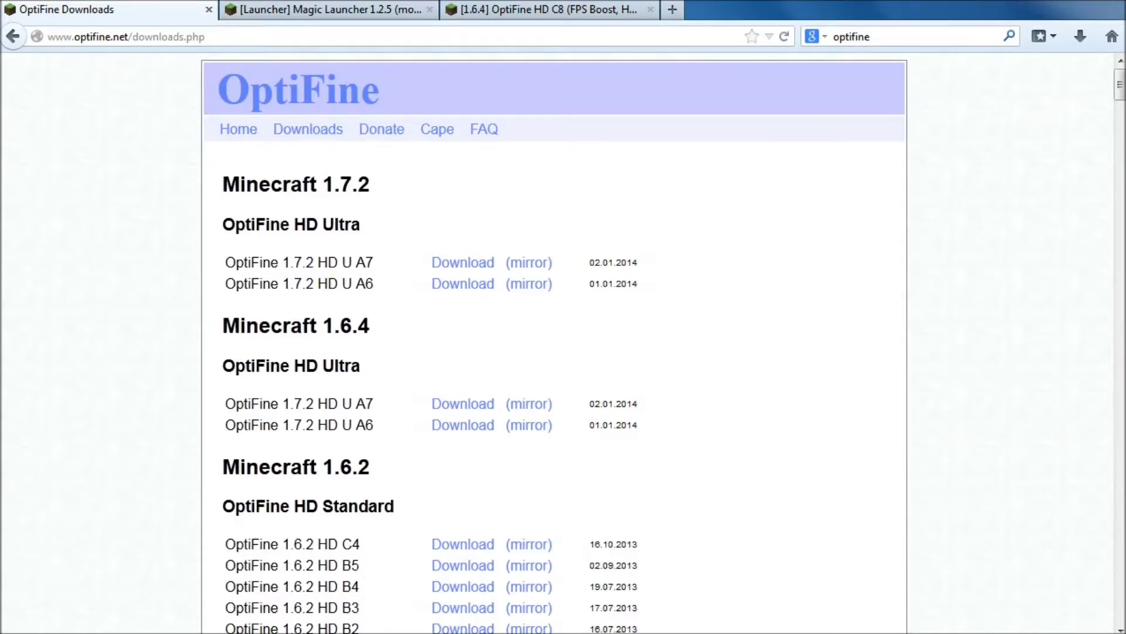
left_click(329, 10)
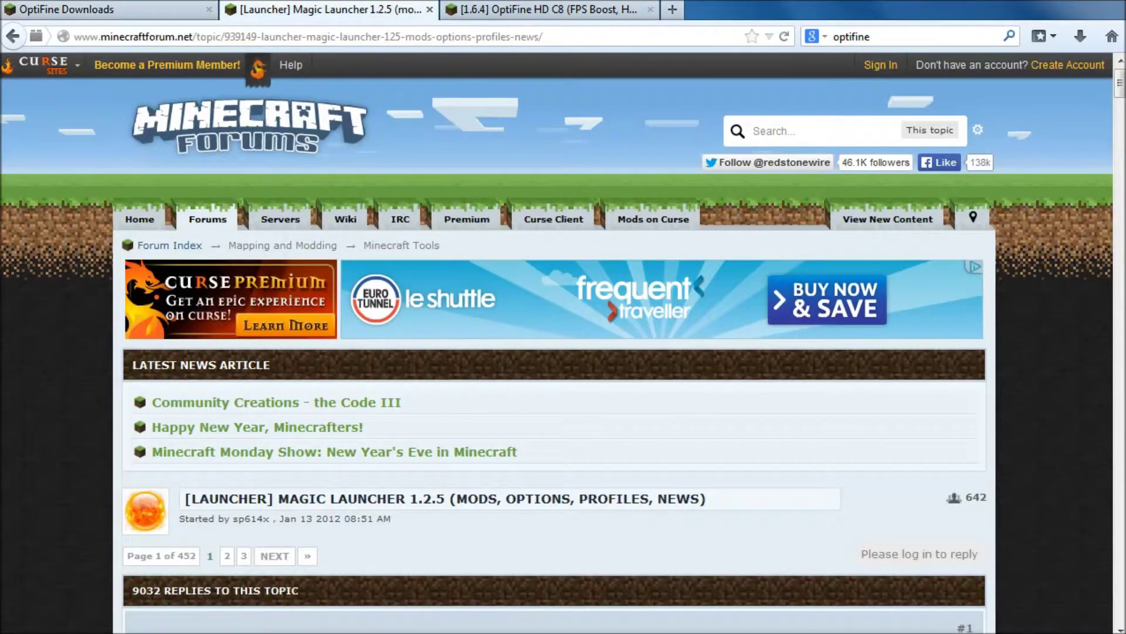
scroll(352, 334, "down", 3)
scroll(563, 341, "down", 3)
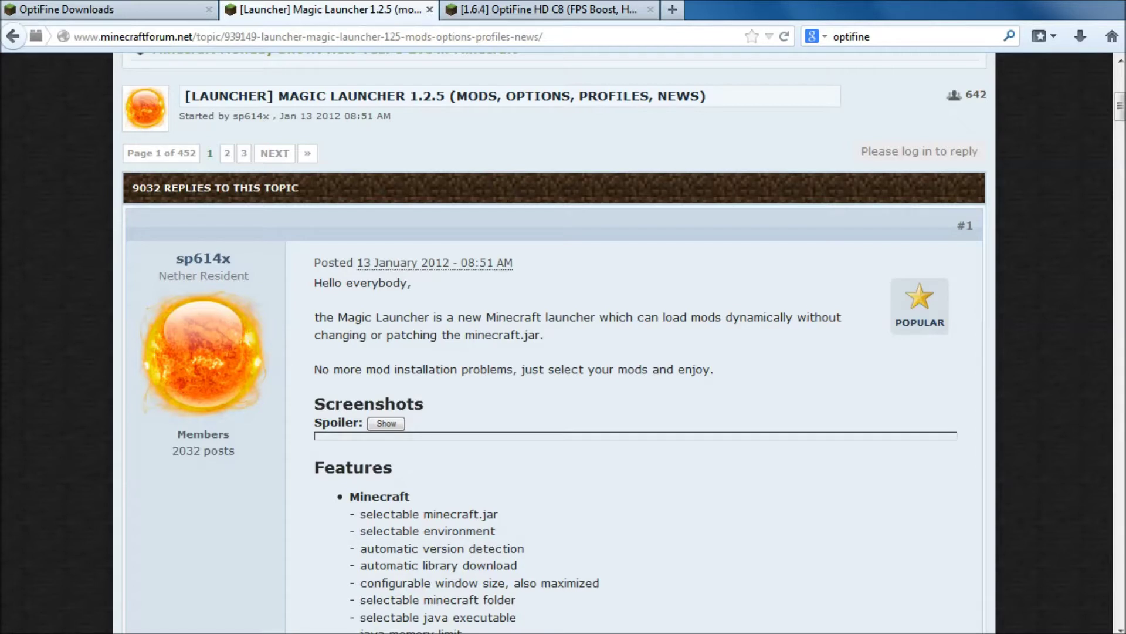
scroll(555, 343, "down", 10)
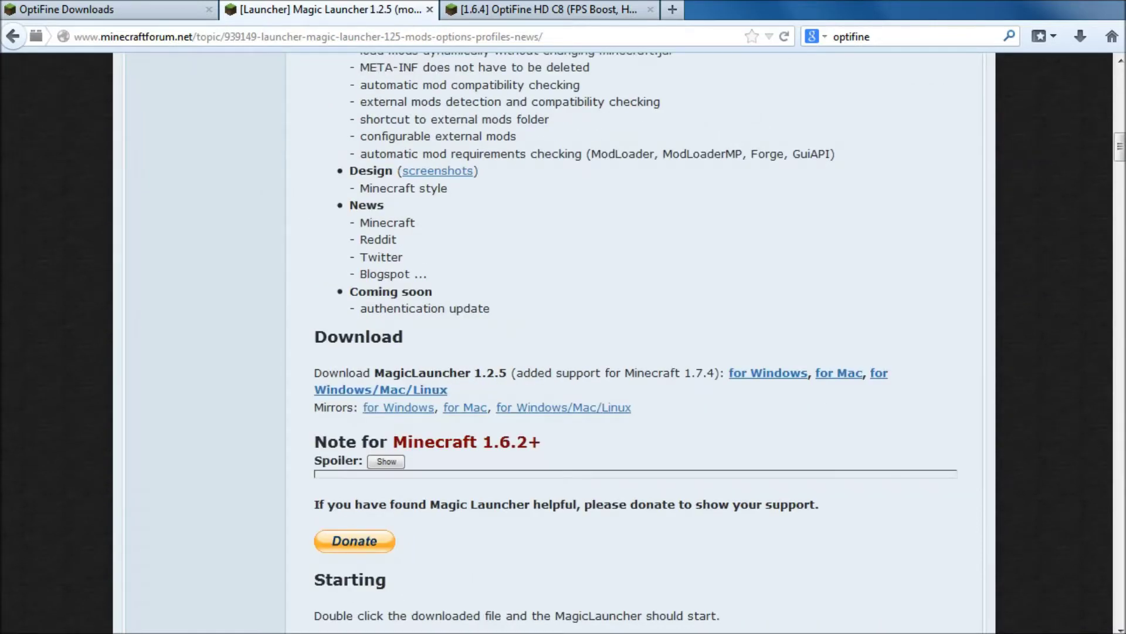
scroll(555, 343, "down", 5)
scroll(554, 343, "down", 5)
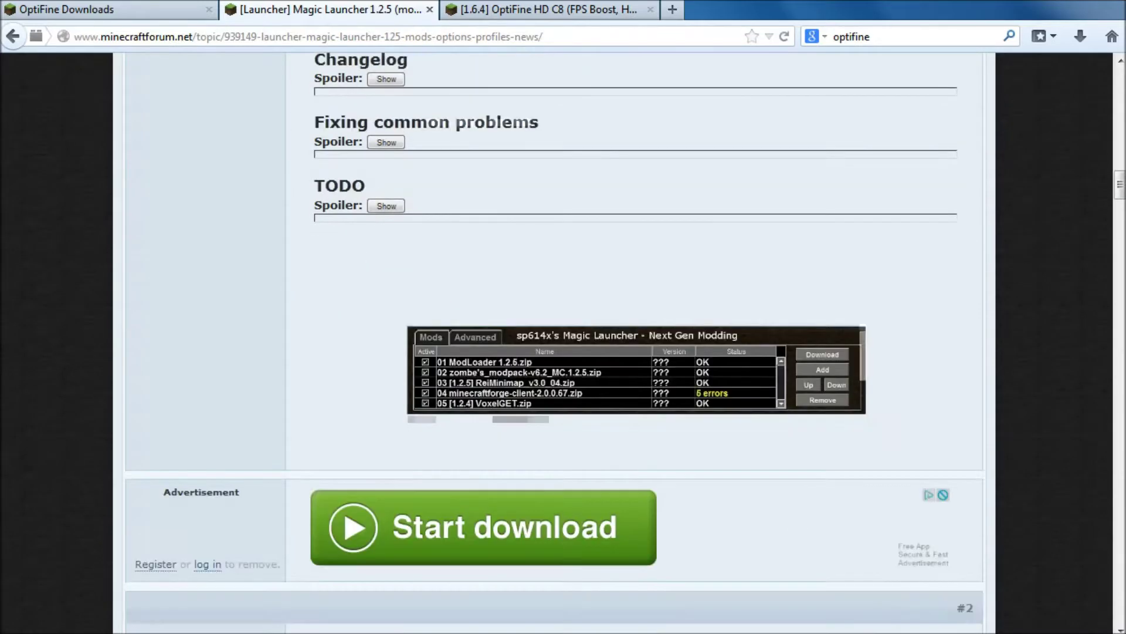
Expand the "Fixing common problems" spoiler in the Magic Launcher post and read its advice.
scroll(554, 343, "up", 2)
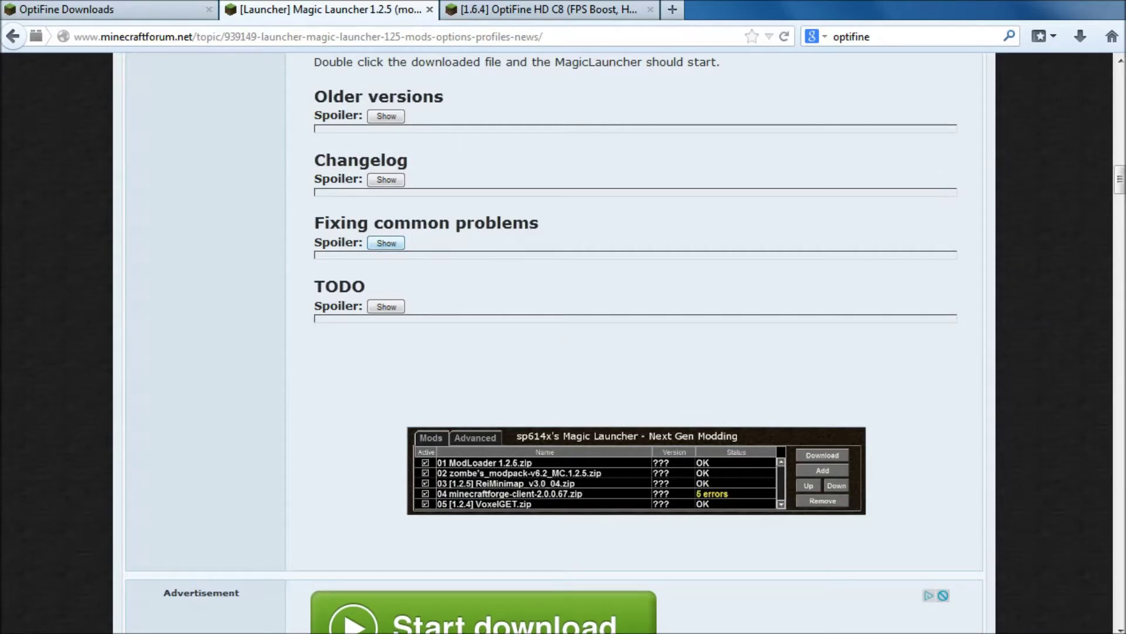
left_click(386, 242)
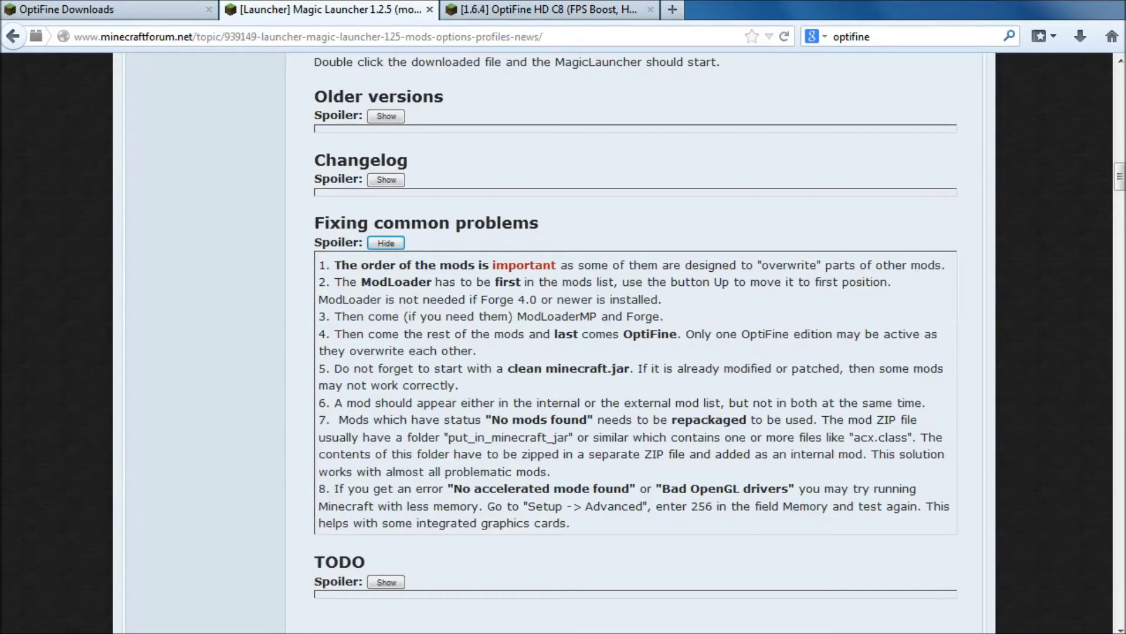
scroll(636, 343, "down", 2)
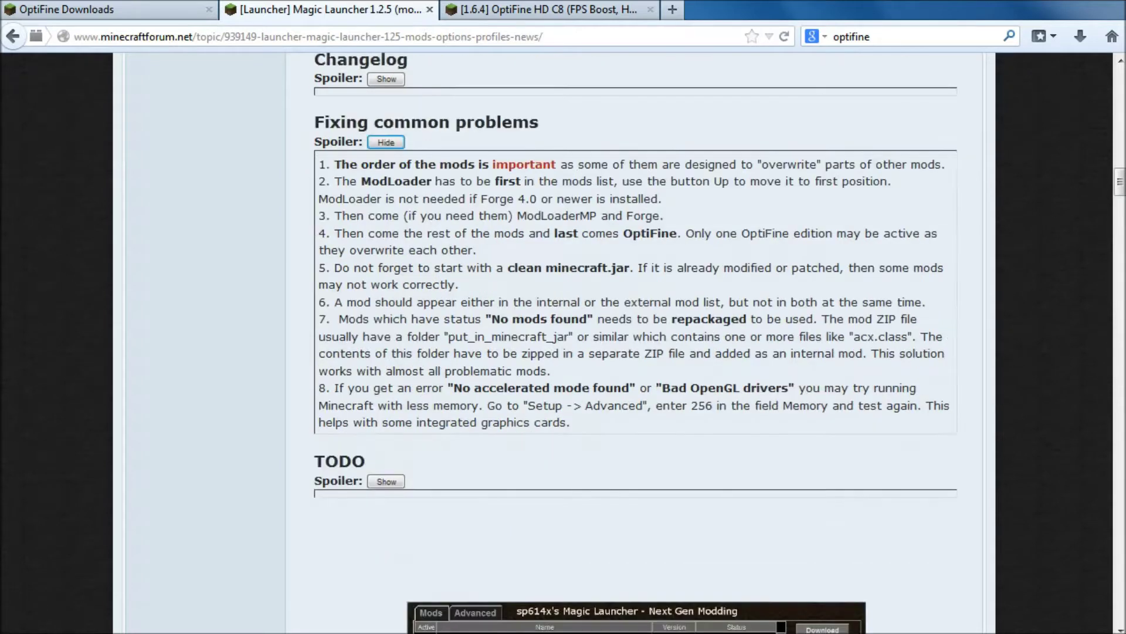
Skim the first replies, and review the Magic Launcher post's Features and Download sections again.
scroll(636, 343, "down", 15)
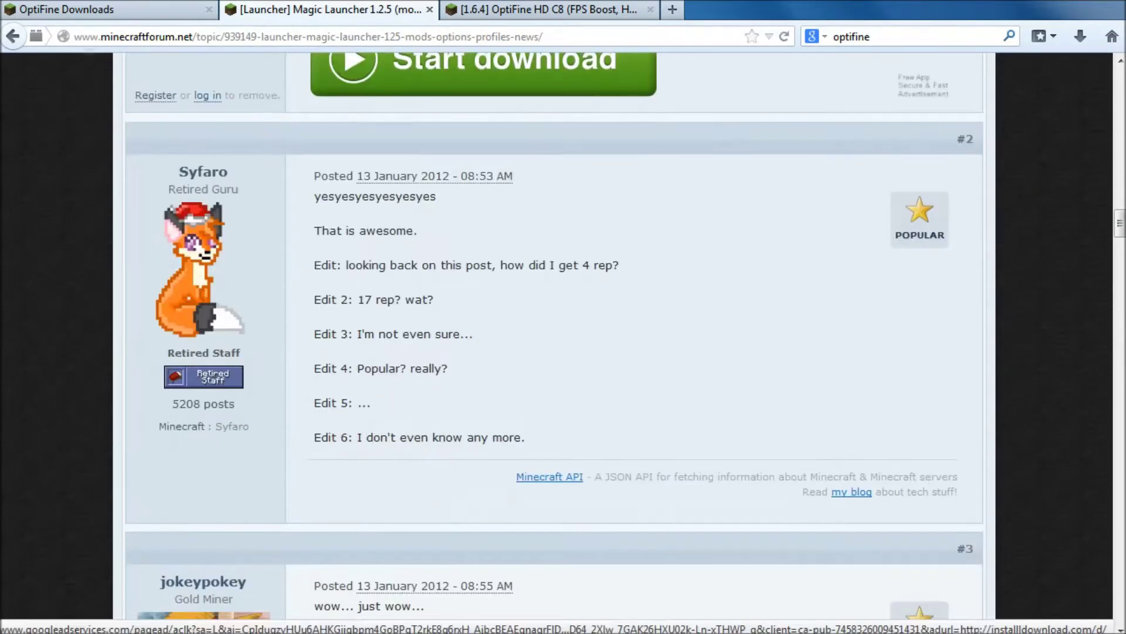
scroll(636, 344, "up", 20)
scroll(635, 343, "up", 10)
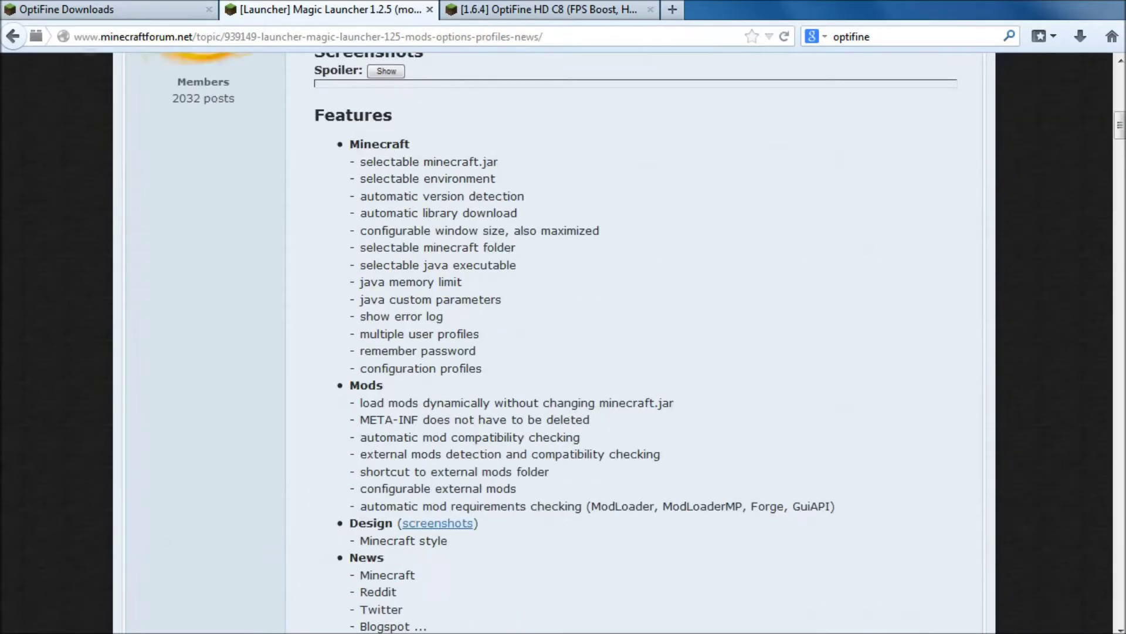
scroll(635, 343, "down", 9)
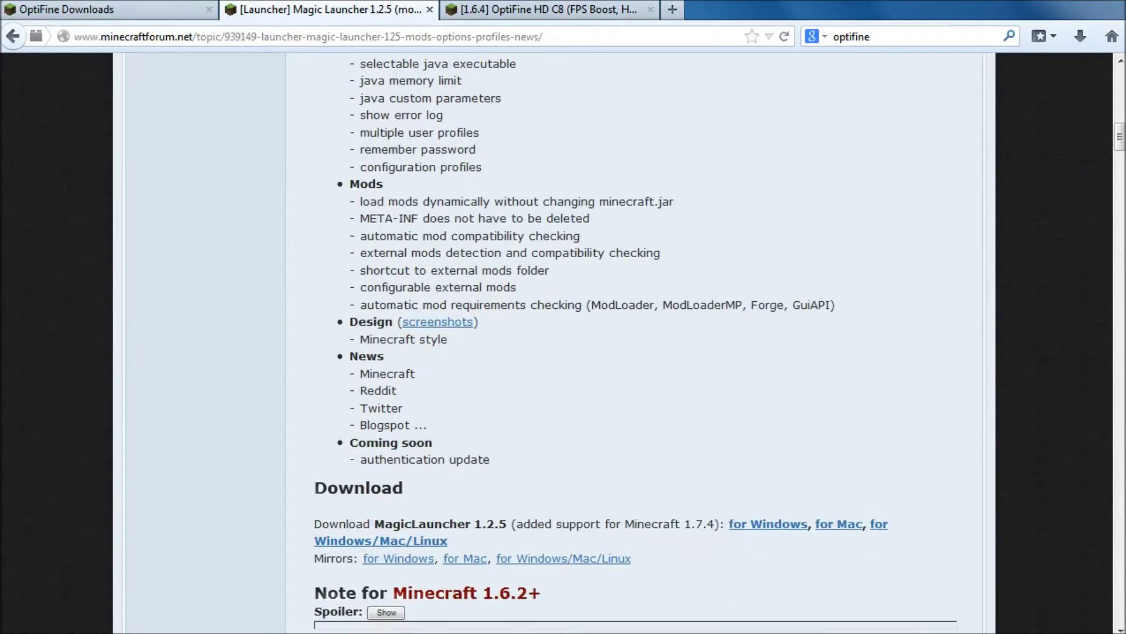
scroll(636, 343, "up", 5)
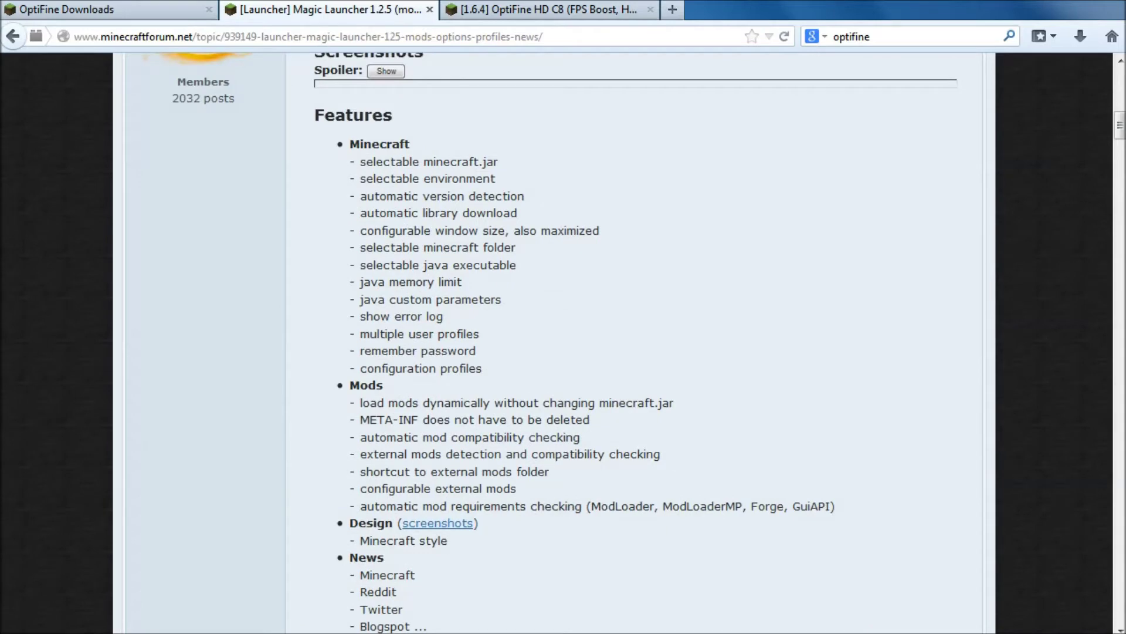
scroll(636, 343, "up", 5)
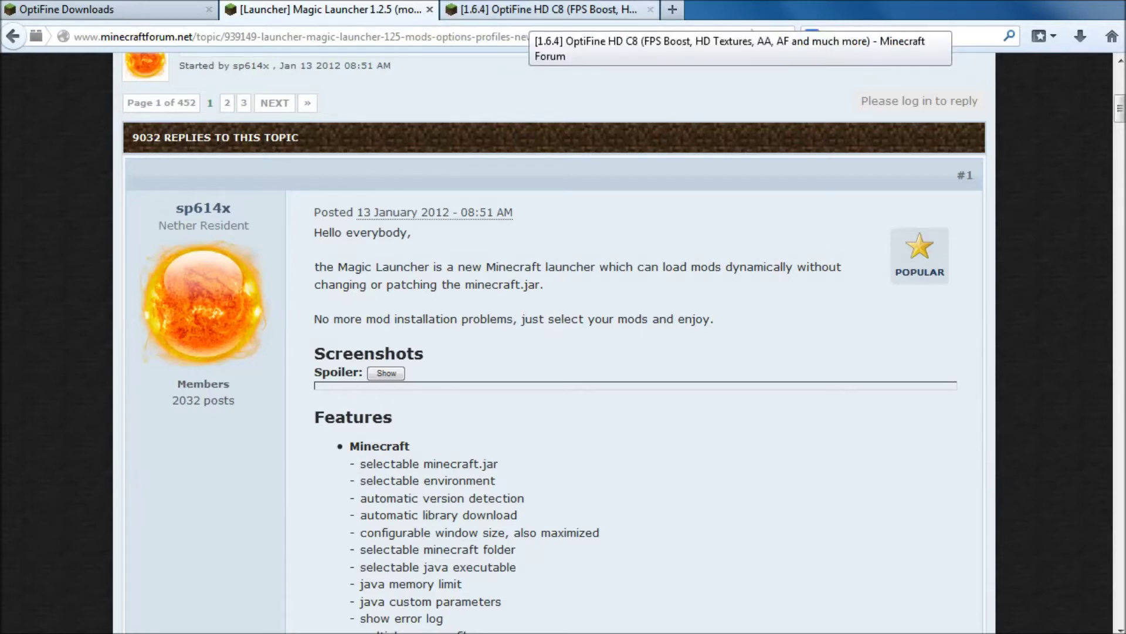
Examine the OptiFine HD C8 forum thread's first post, including the Minecraft 1.7.2 preview downloads and the TODO list.
left_click(543, 9)
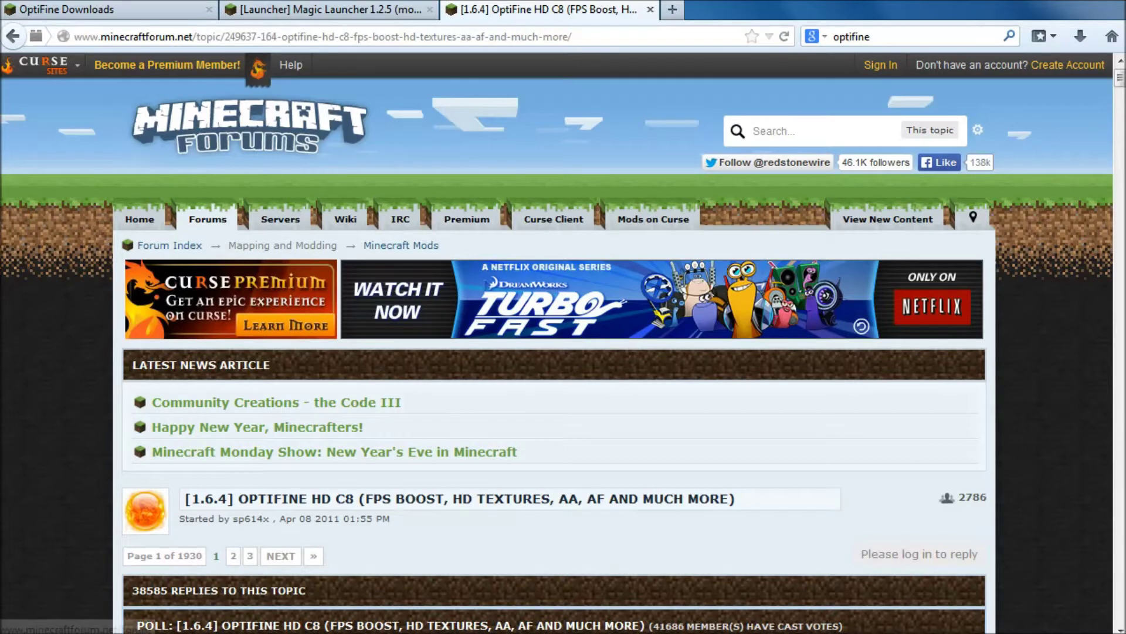
left_click(109, 9)
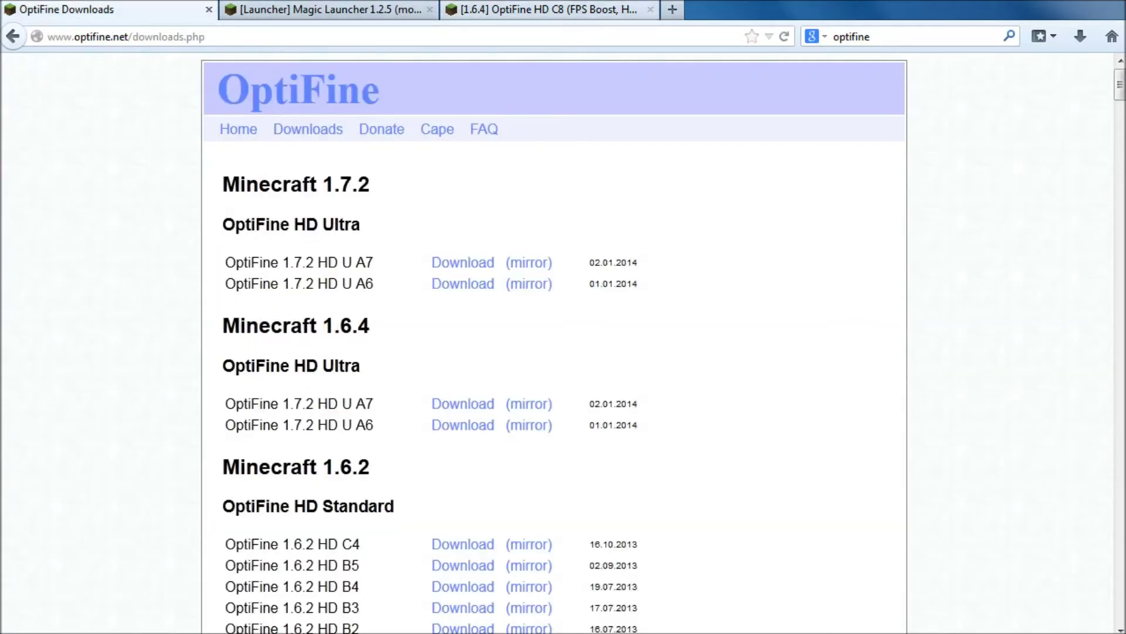
left_click(543, 10)
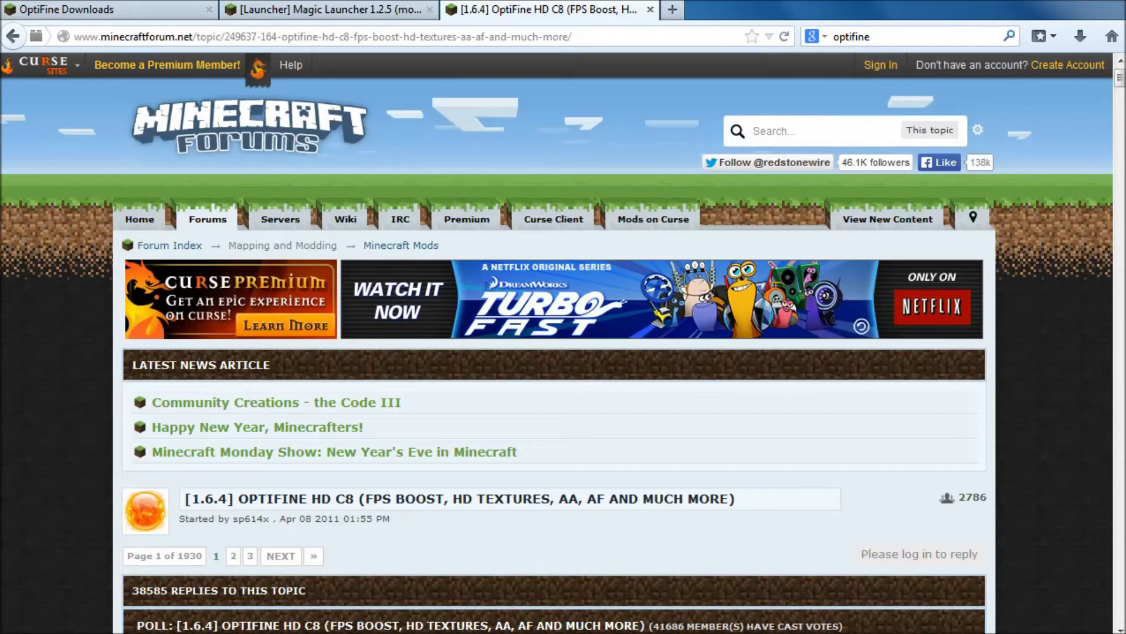
scroll(563, 341, "down", 10)
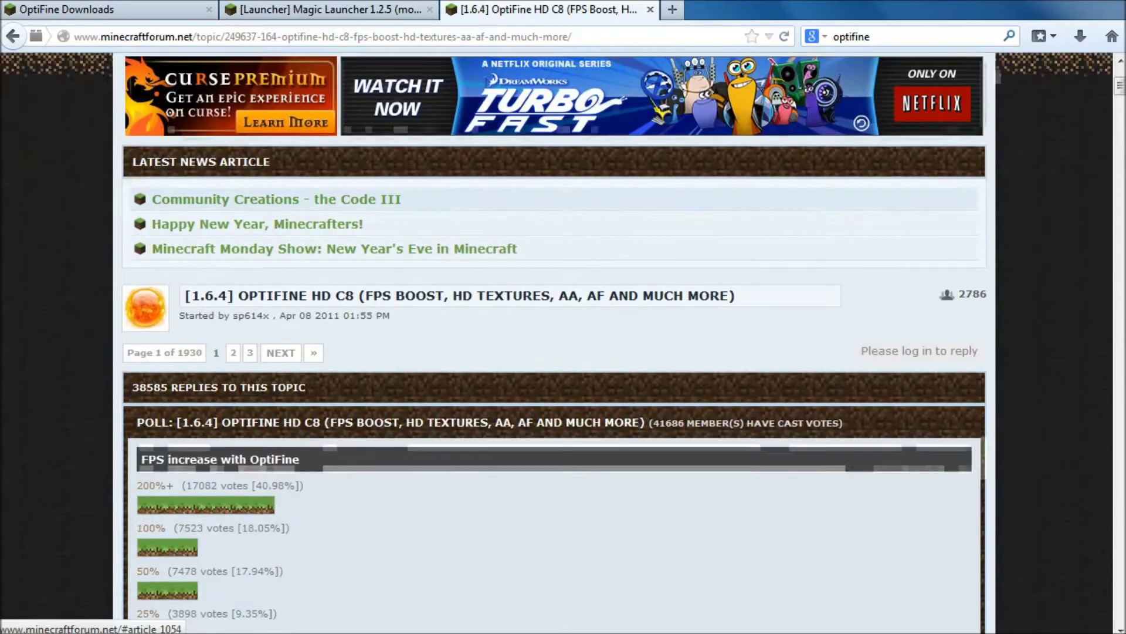
scroll(554, 340, "down", 2)
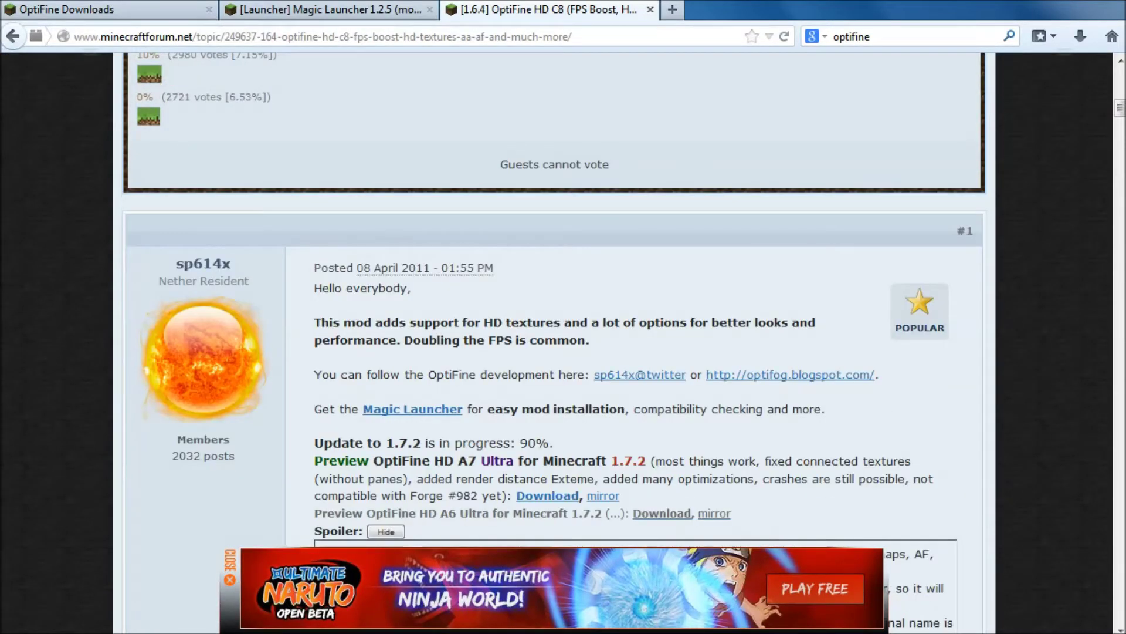
scroll(555, 299, "down", 4)
scroll(635, 301, "down", 3)
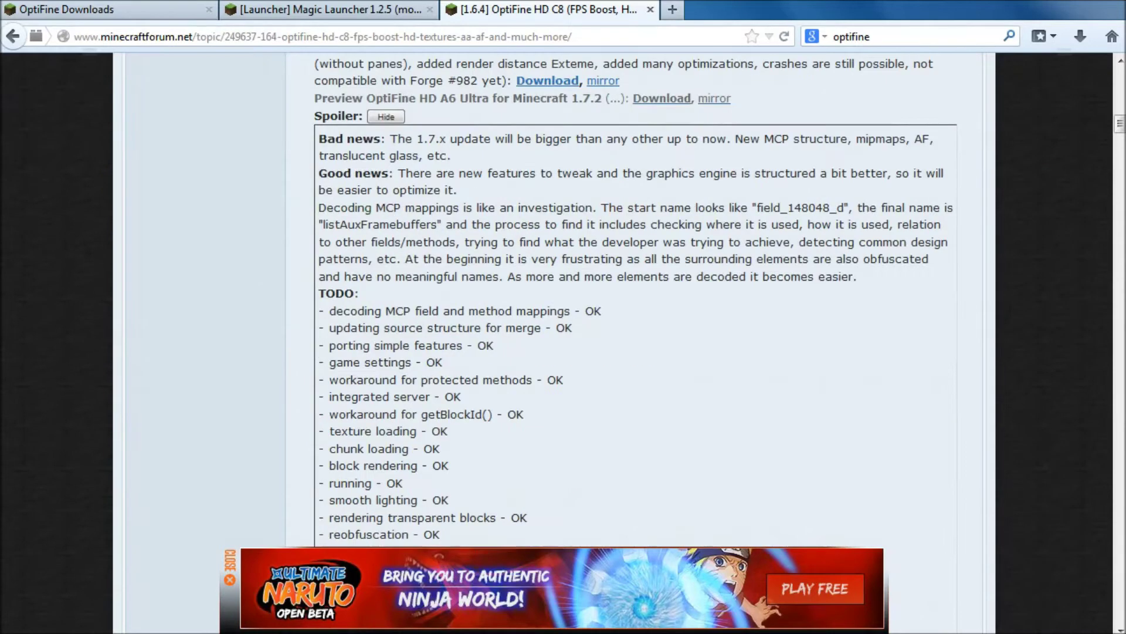
scroll(593, 299, "up", 2)
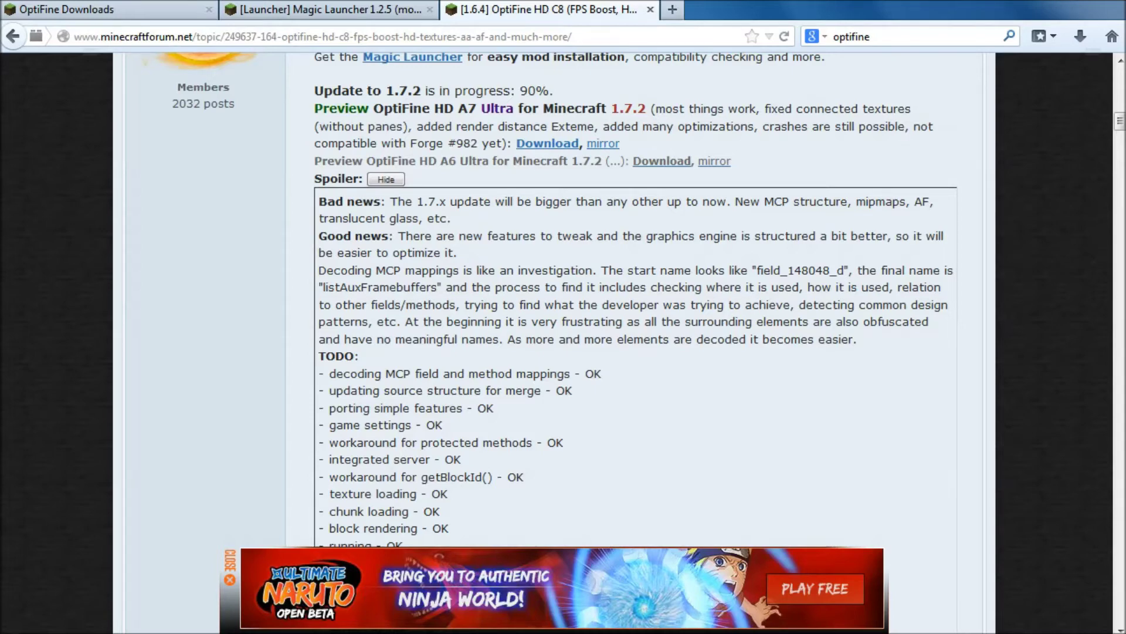
scroll(635, 301, "down", 5)
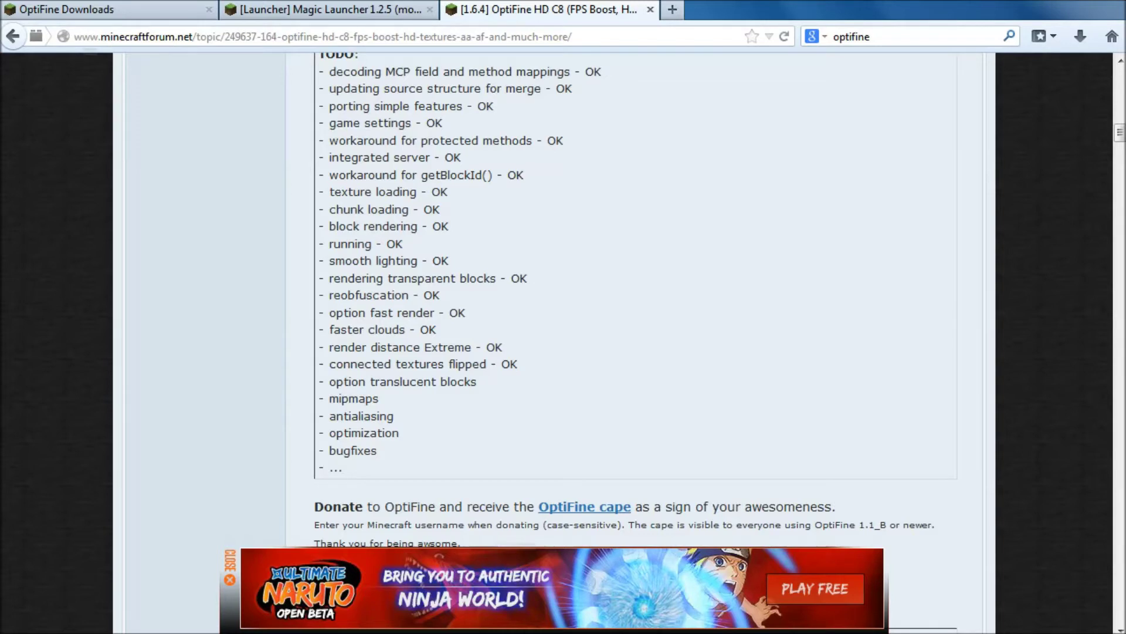
Examine the rest of the OptiFine post, including the donation, MCPatcher, installation, maximum FPS and tips and tricks sections.
scroll(563, 293, "down", 5)
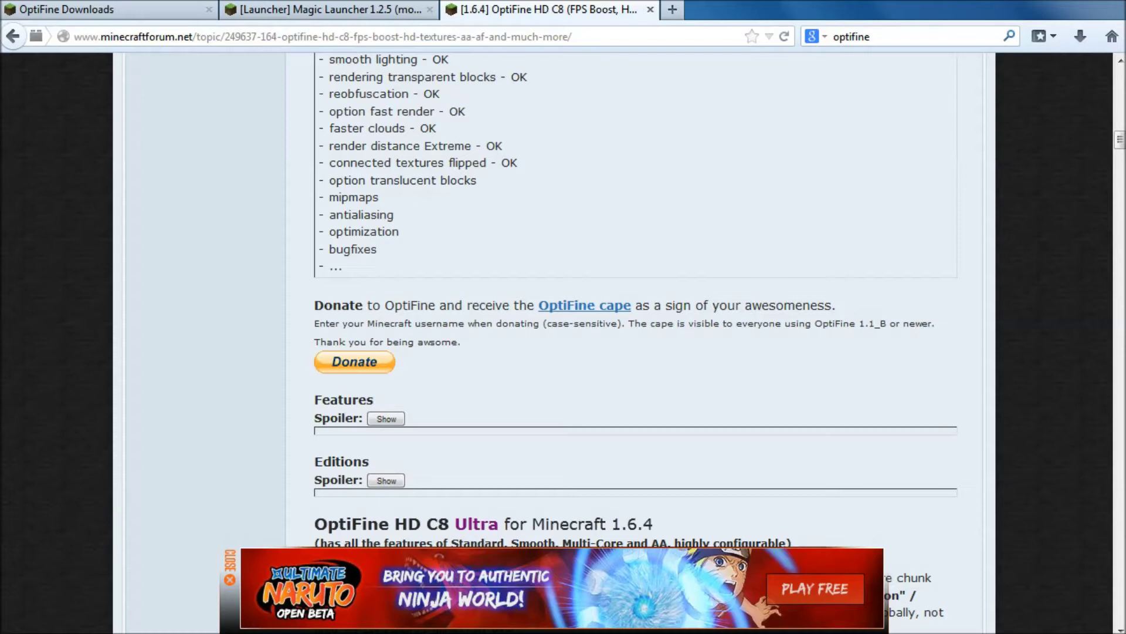
scroll(645, 337, "down", 20)
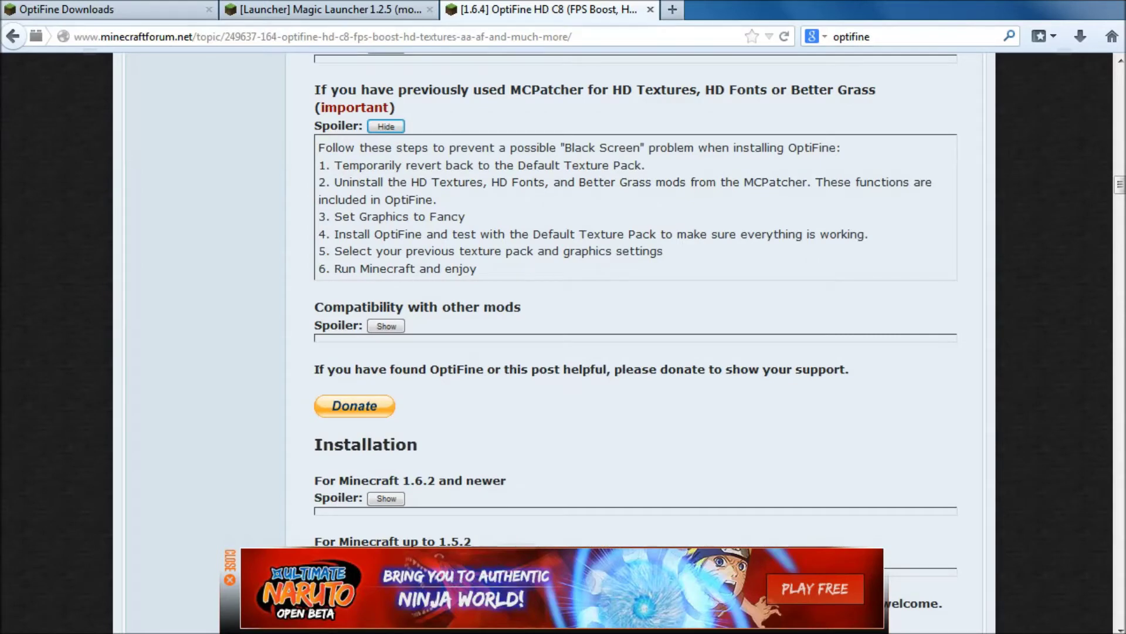
scroll(635, 299, "down", 5)
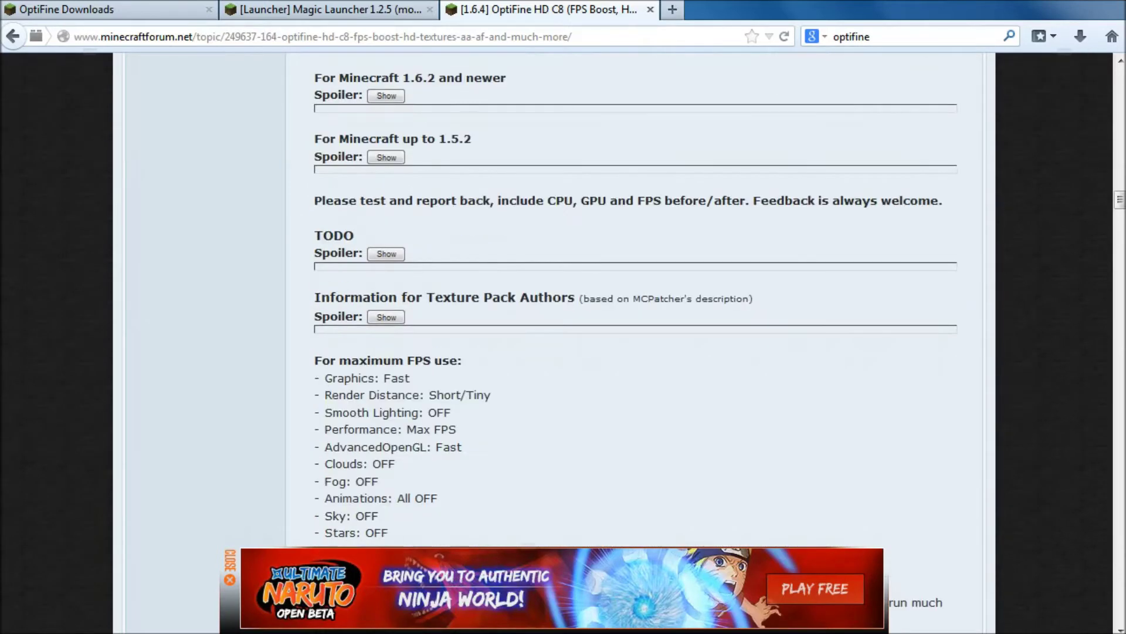
scroll(635, 299, "down", 6)
scroll(635, 299, "down", 3)
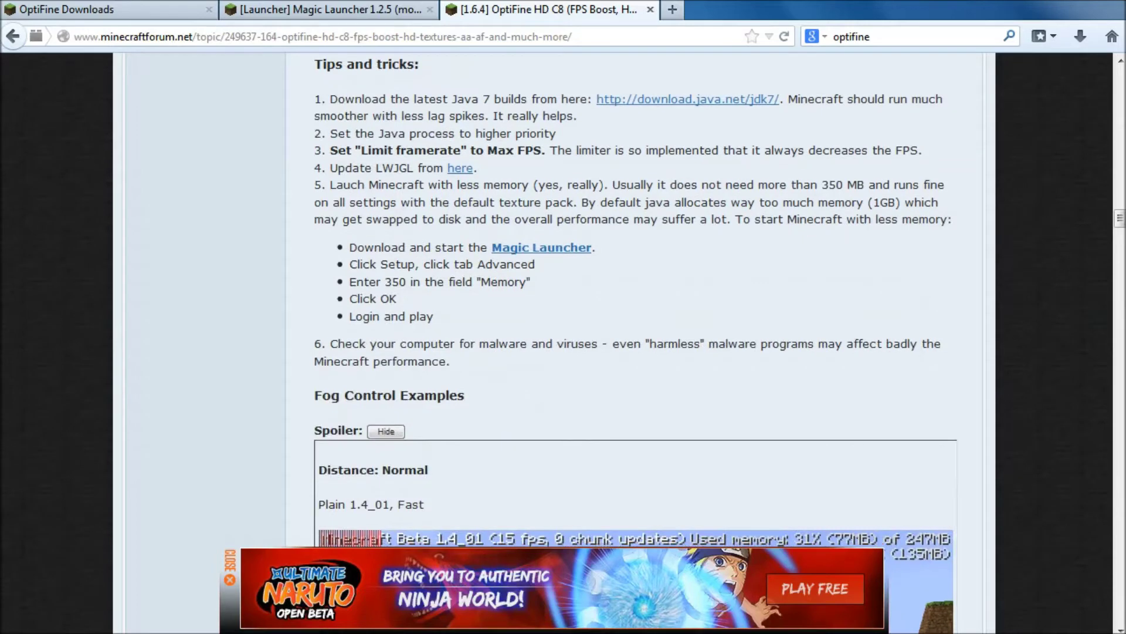
scroll(636, 299, "up", 2)
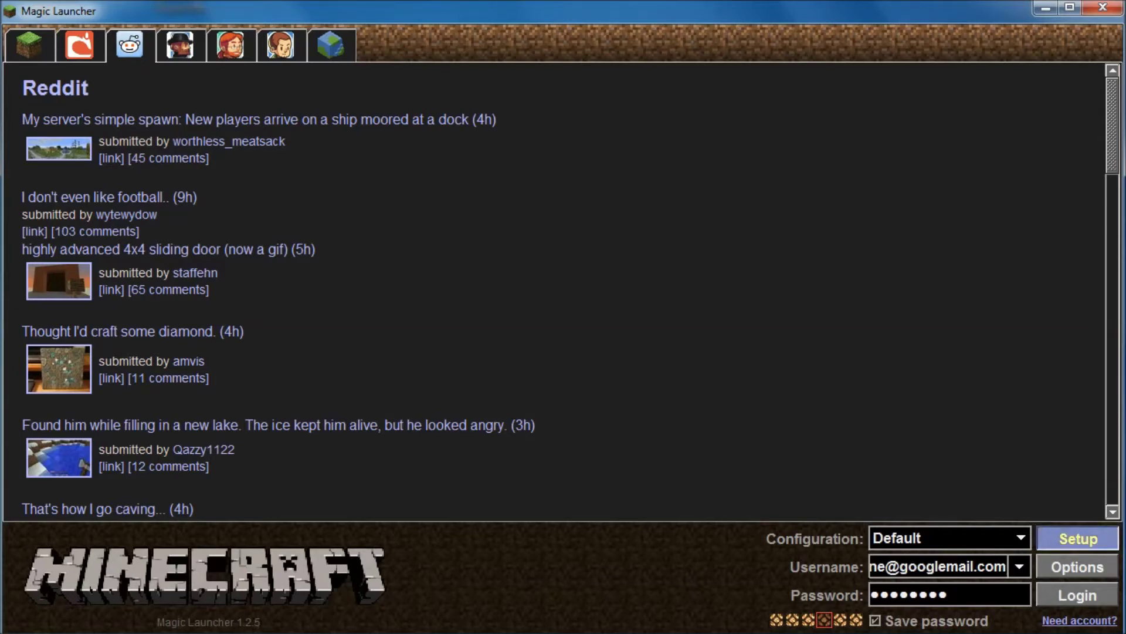
Switch to Magic Launcher, open its setup and view the Minecraft.jar file selection, closing it without choosing a file.
left_click(1078, 538)
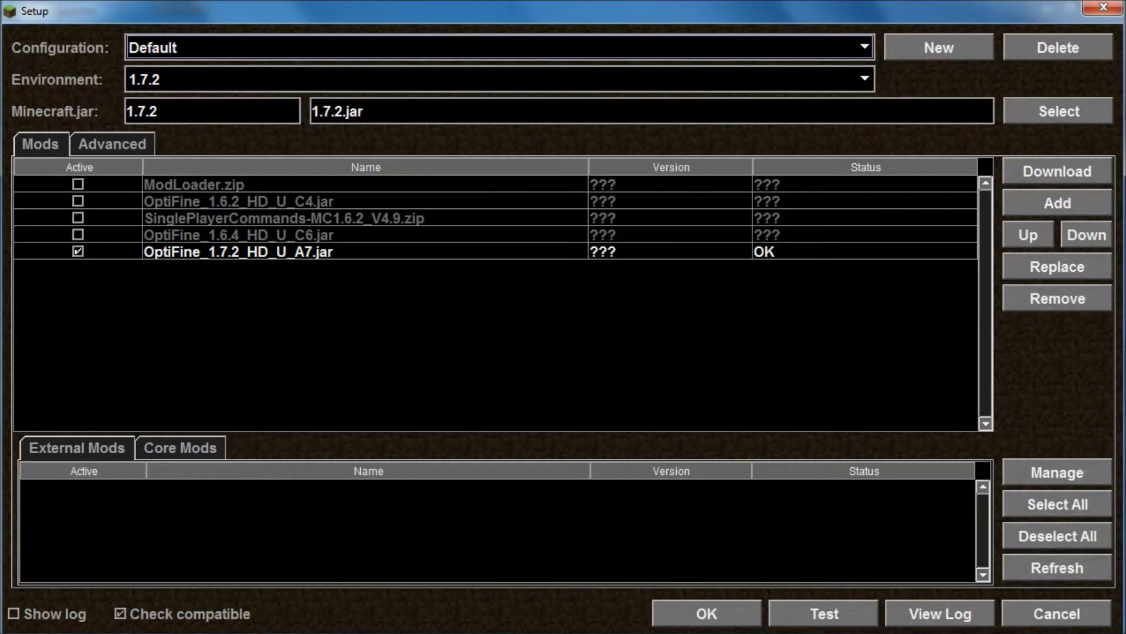
left_click(1058, 112)
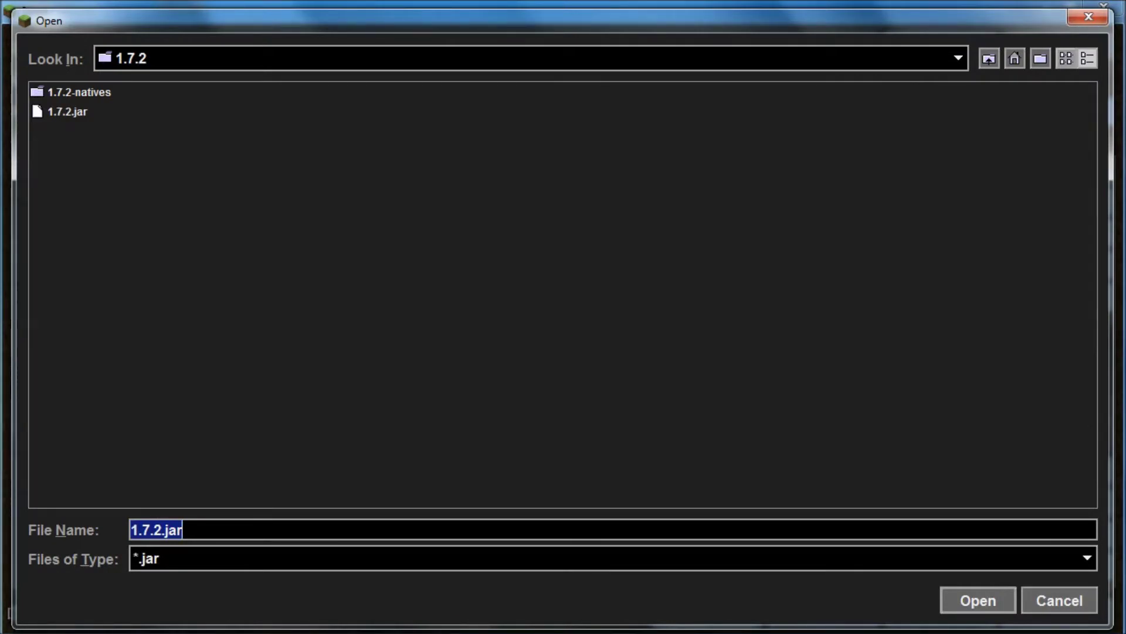
left_click(1088, 17)
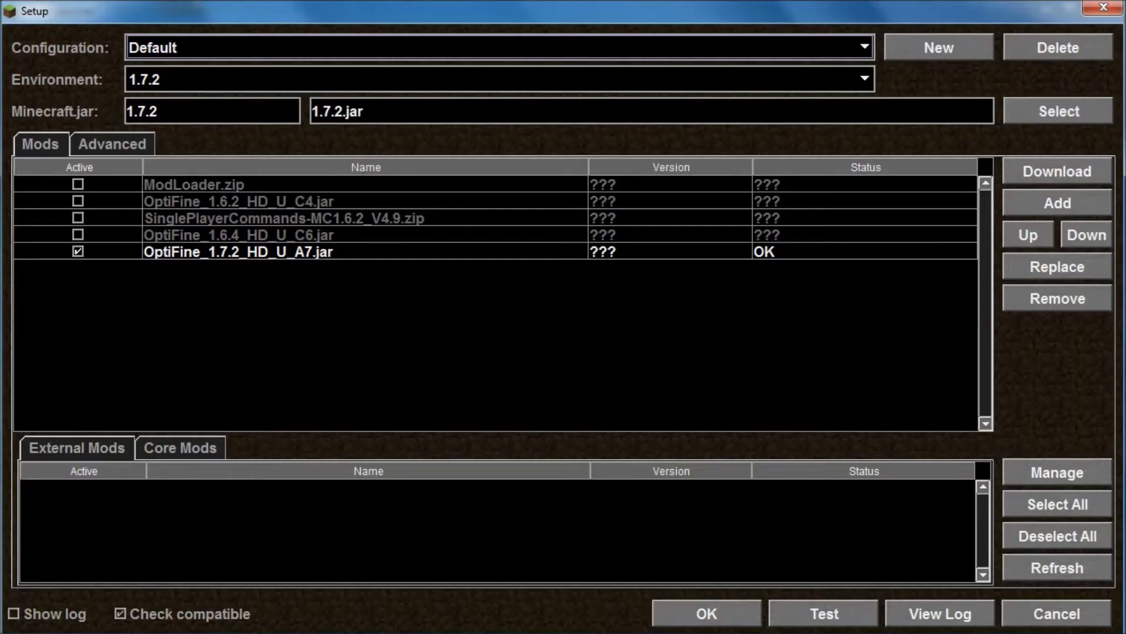
Go through the available environment versions, including 1.7.4, and choose 1.7.2 as the configuration's environment.
left_click(499, 79)
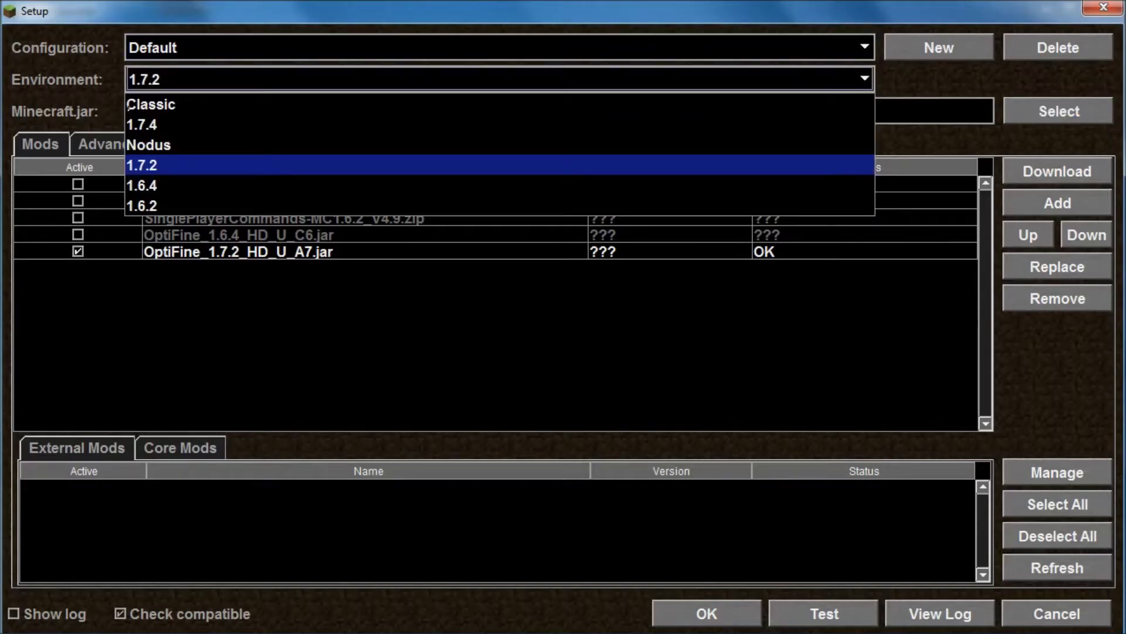
left_click(499, 165)
left_click(498, 79)
key("Up")
key("Up")
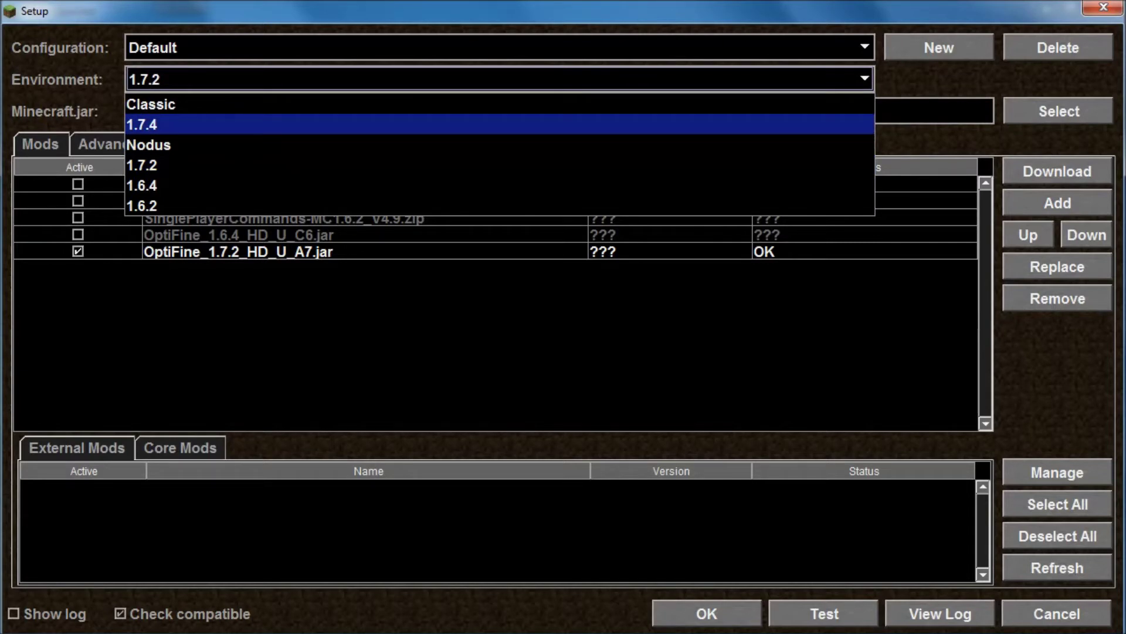
key("Down")
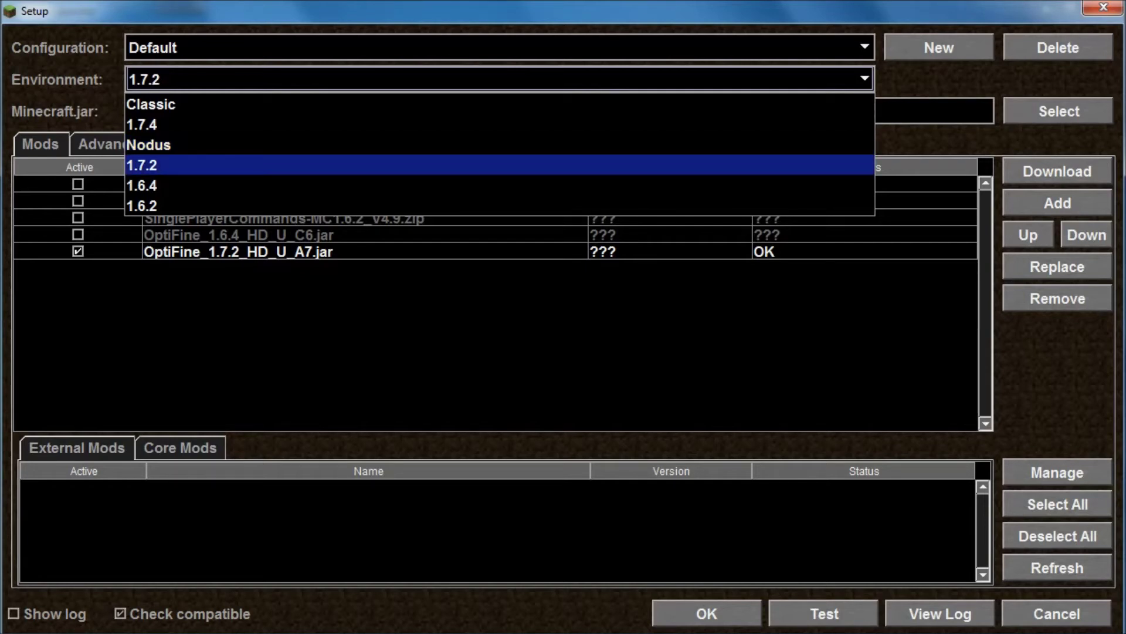
left_click(499, 164)
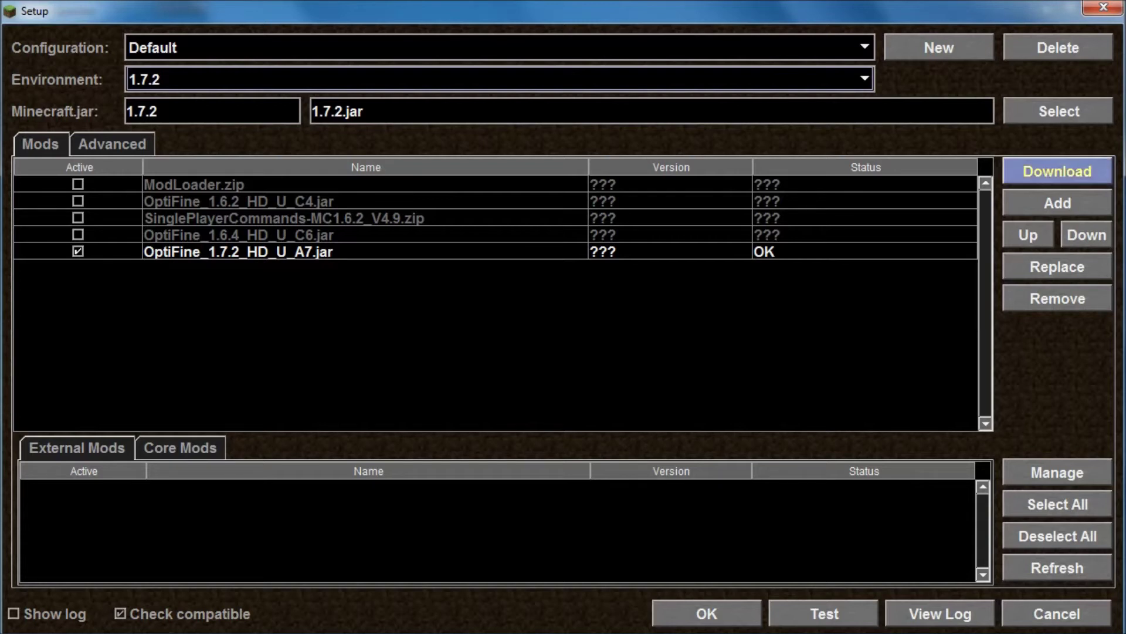
View the mod download option and the file picker for adding mods from the Downloads folder, closing it without adding one.
left_click(1057, 171)
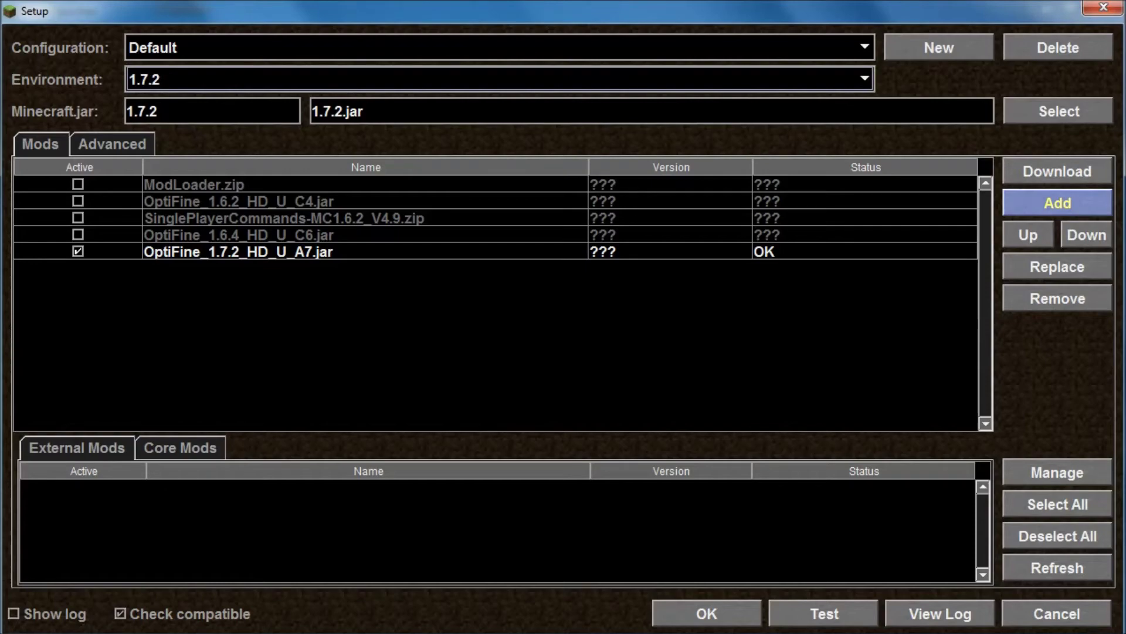
left_click(1058, 203)
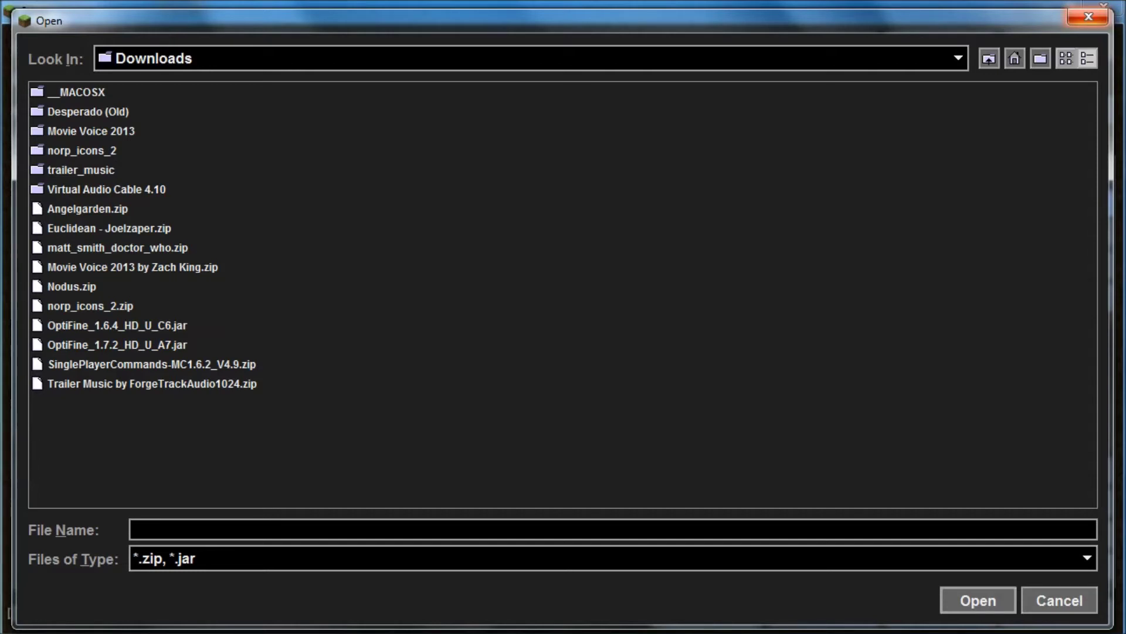
left_click(1089, 17)
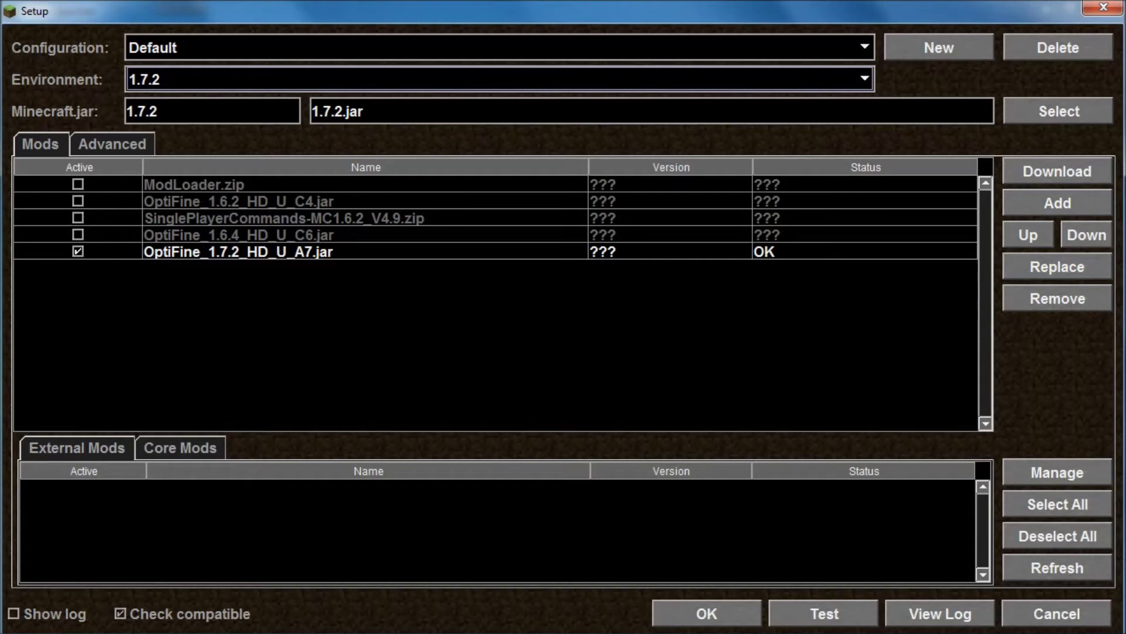
Toggle OptiFine_1.7.2_HD_U_A7.jar off and on, try it with environment 1.7.4, and return the environment to 1.7.2.
left_click(78, 251)
left_click(78, 251)
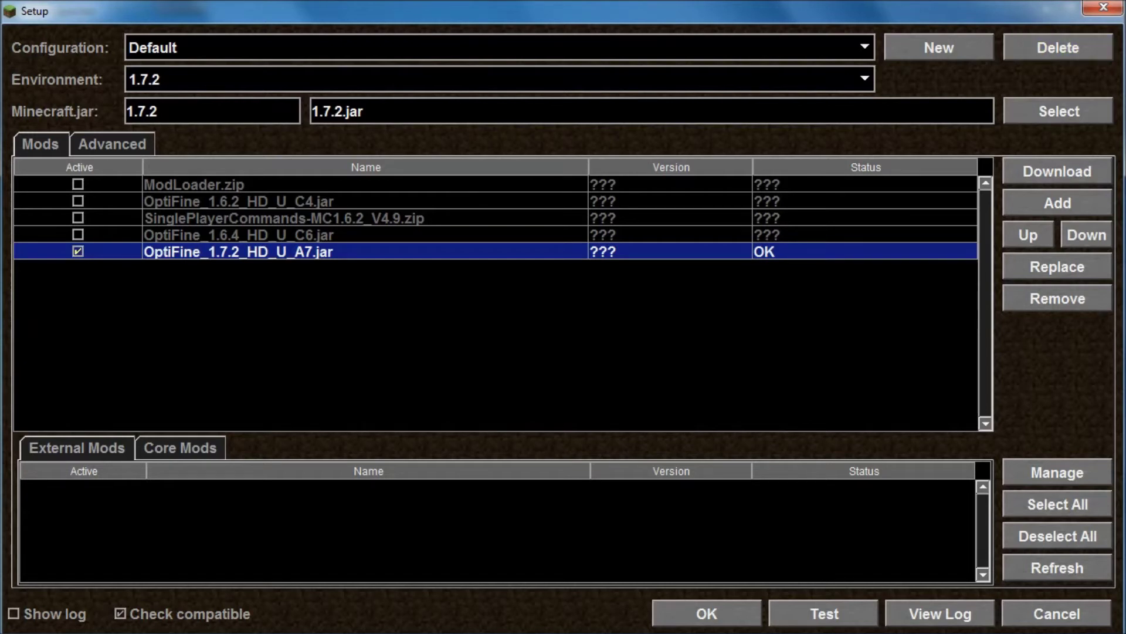
left_click(141, 80)
left_click(141, 125)
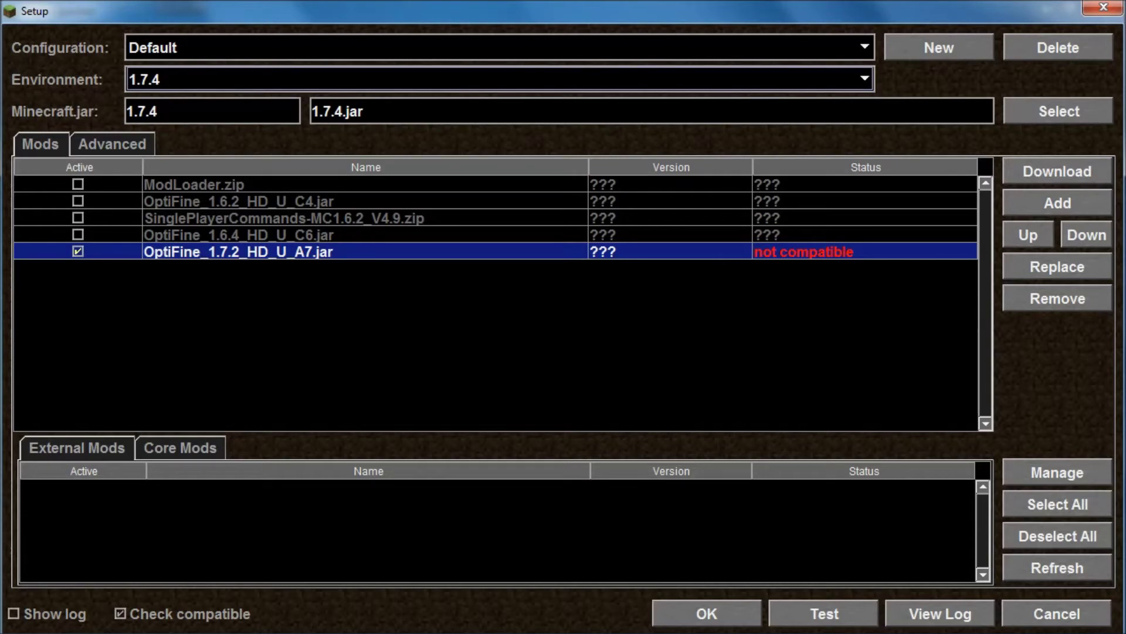
left_click(498, 79)
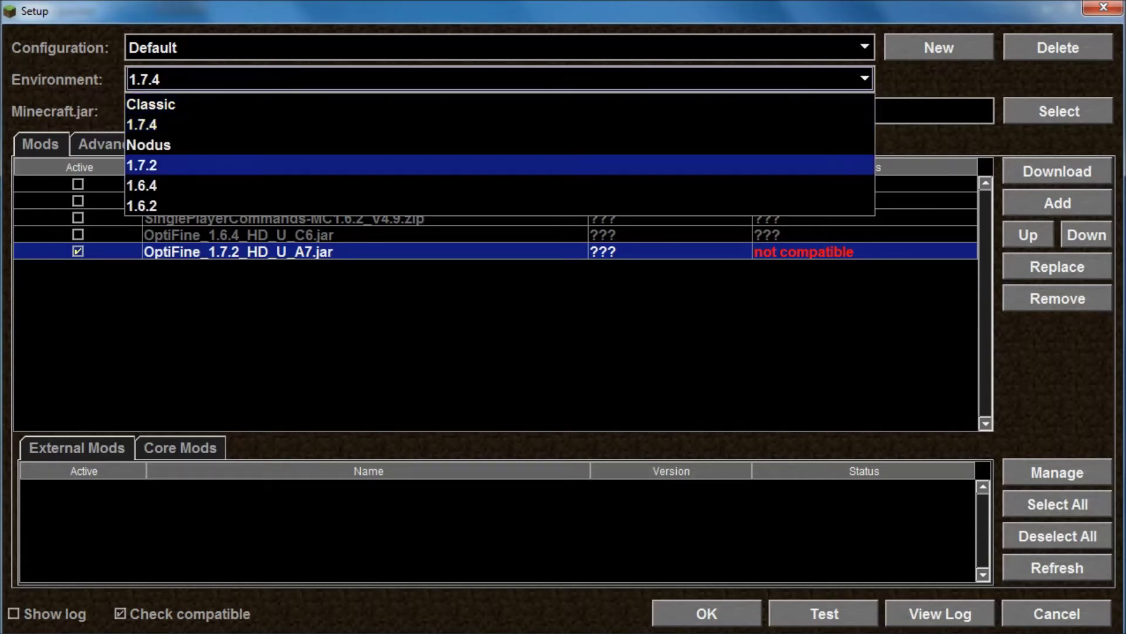
left_click(142, 165)
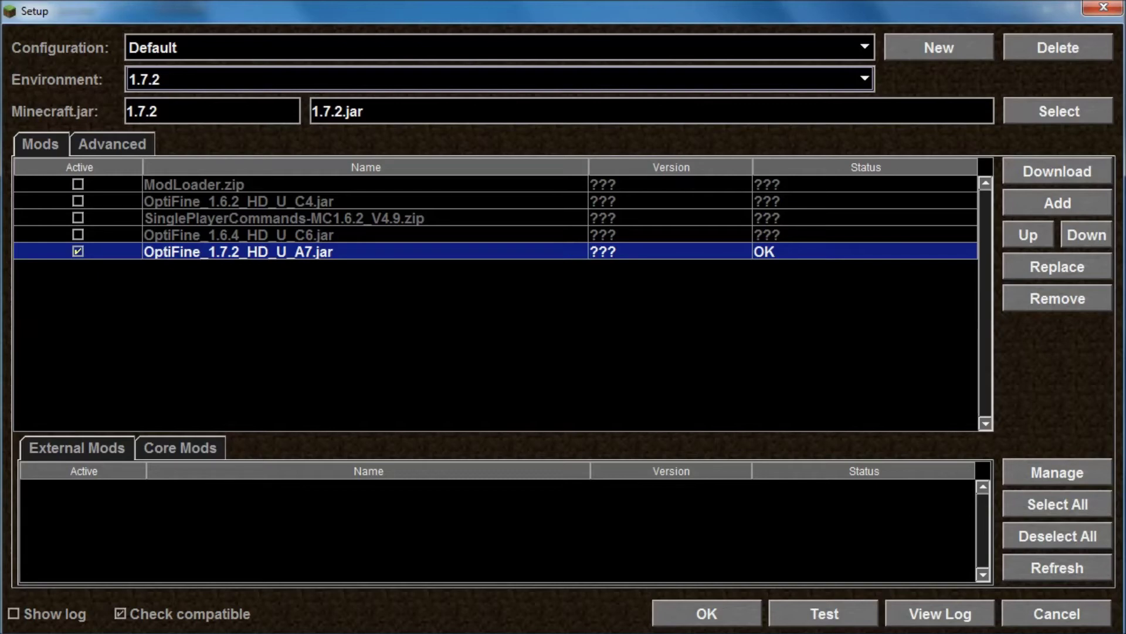
key("Return")
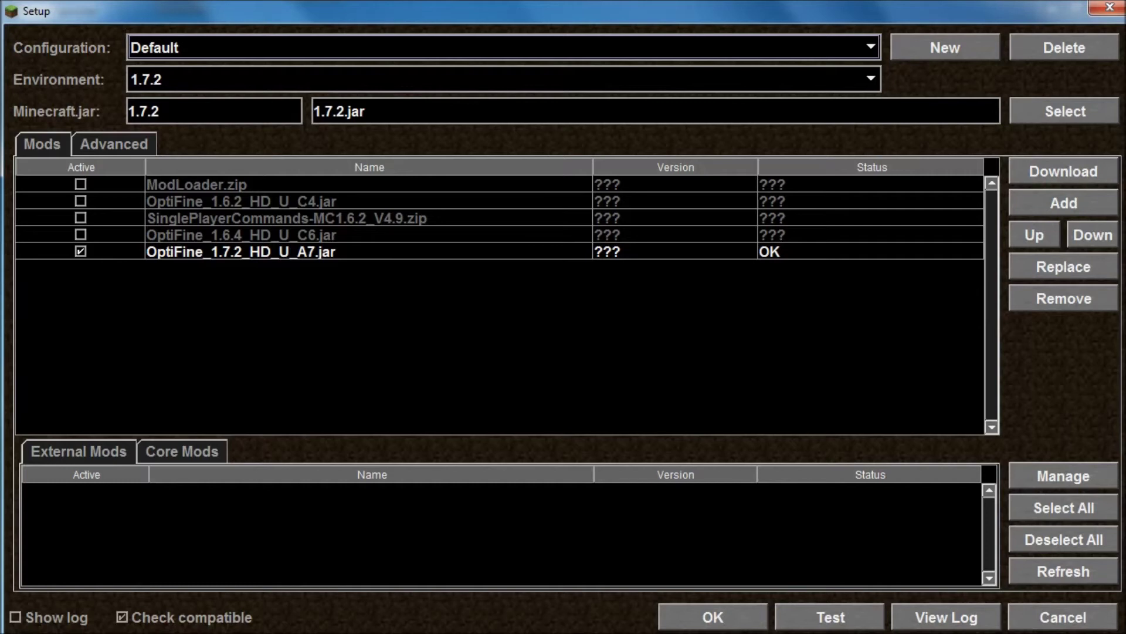
Set the Default configuration's memory to 350 MB in the advanced settings and save the setup.
left_click(114, 144)
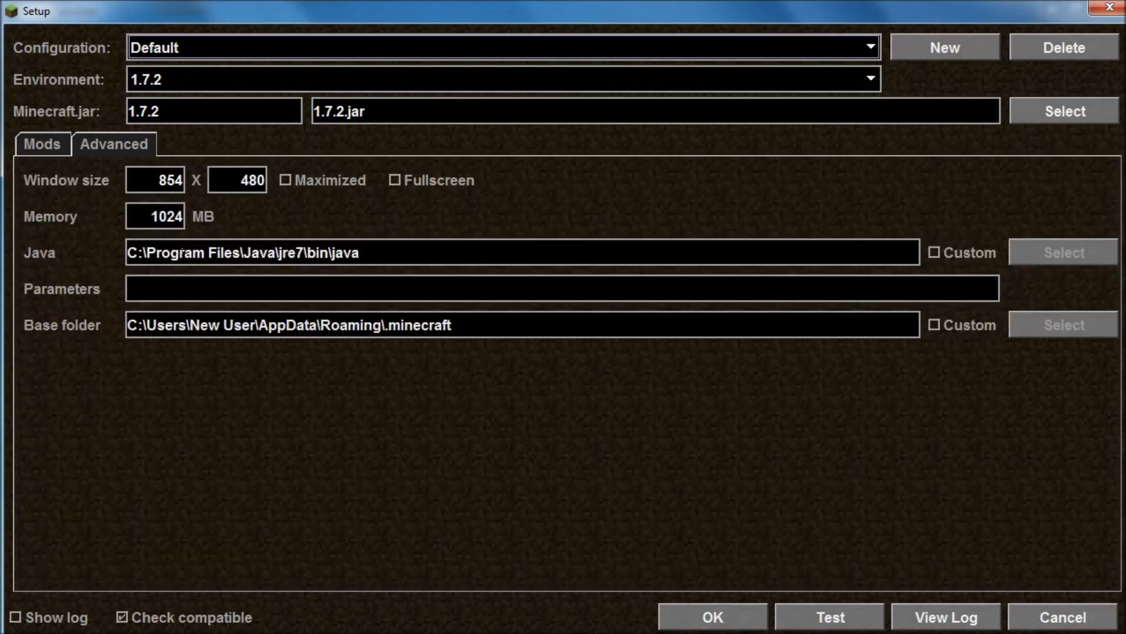
left_click(152, 216)
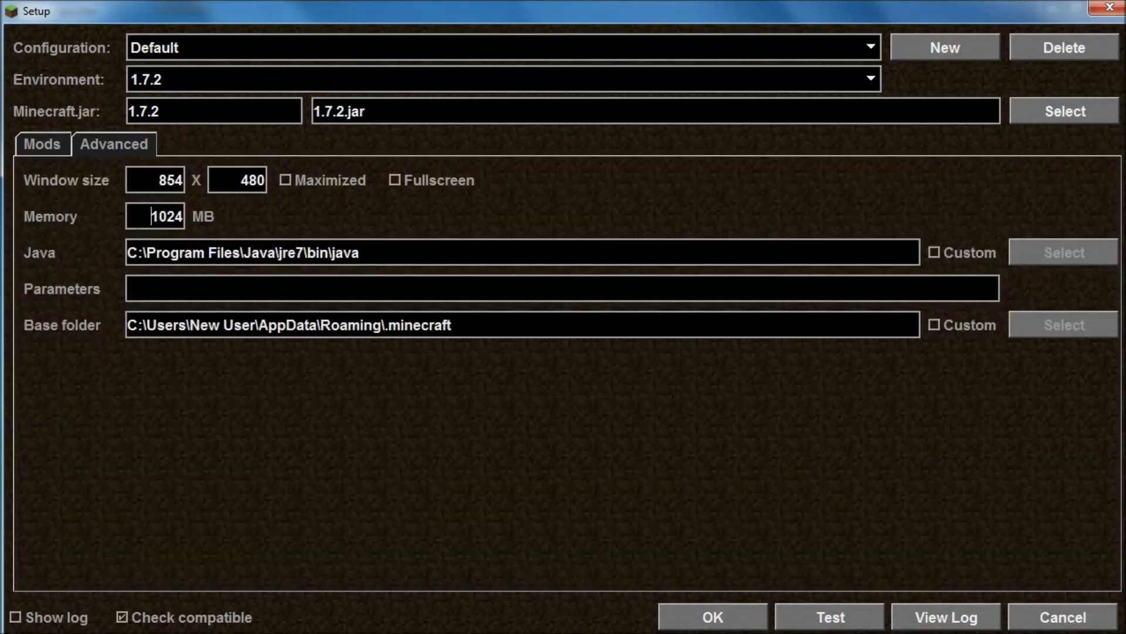
key("Right")
key("Right")
key("Right")
key("Right")
key("BackSpace")
key("BackSpace")
key("BackSpace")
key("BackSpace")
type("250")
key("BackSpace")
key("BackSpace")
key("BackSpace")
type("350")
left_click(712, 617)
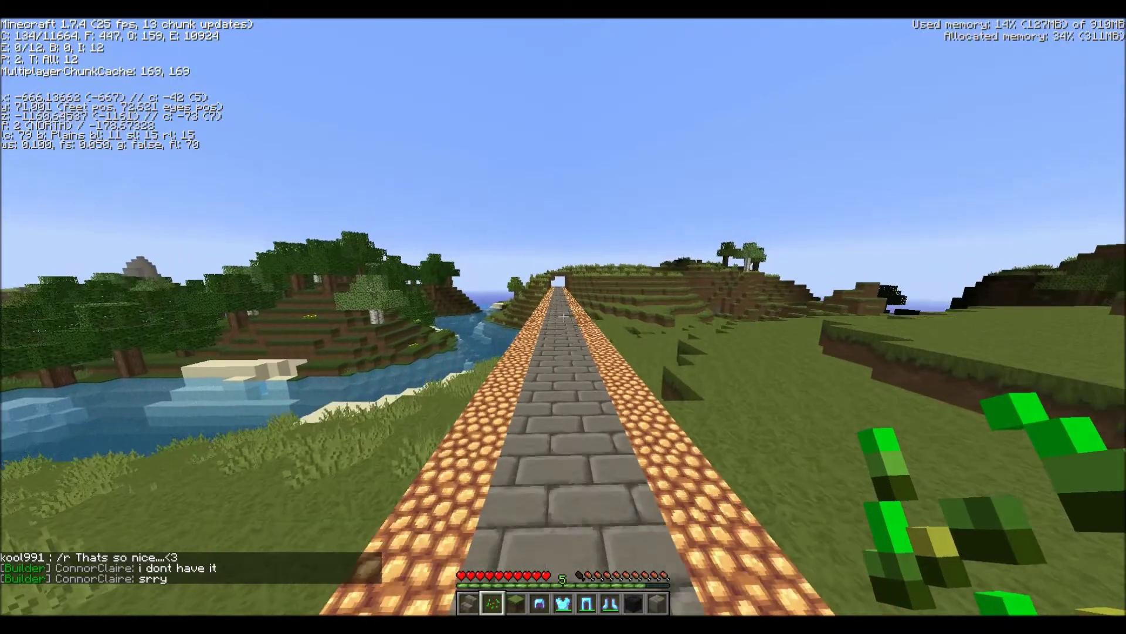
Switch to Minecraft and walk along the glowstone-edged stone path, through the hill tunnel, to the village.
key("w")
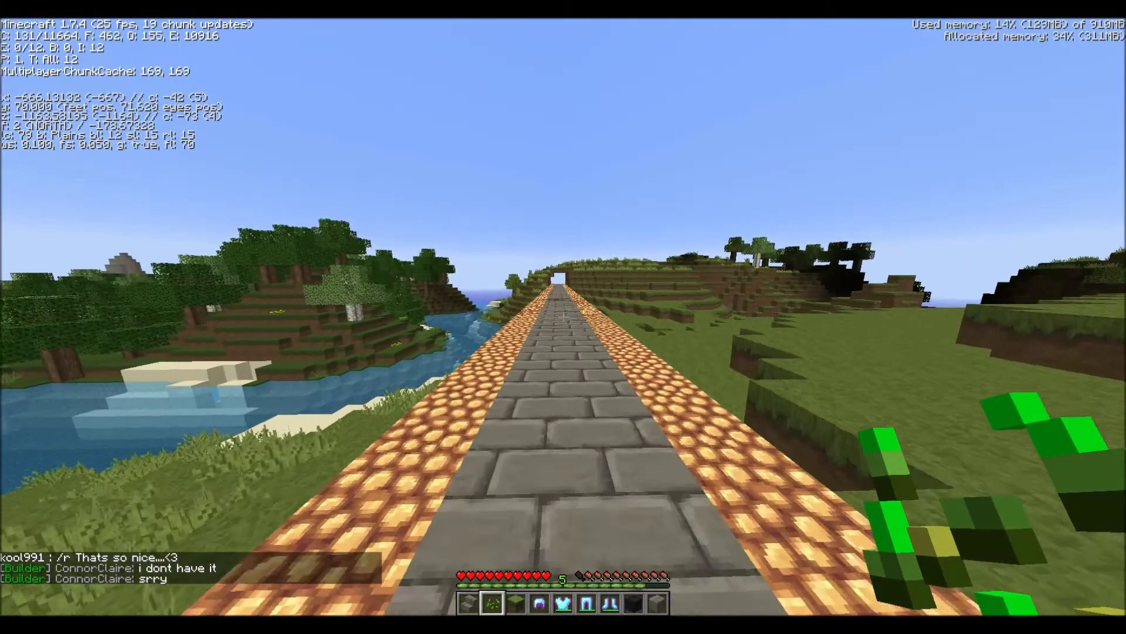
key("w")
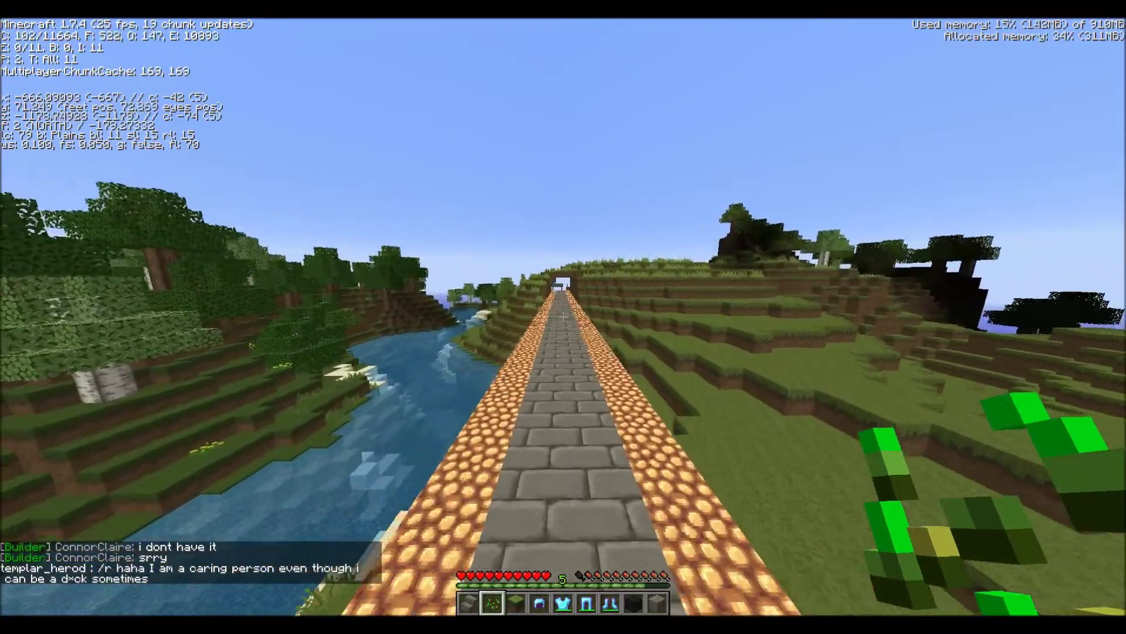
key("w")
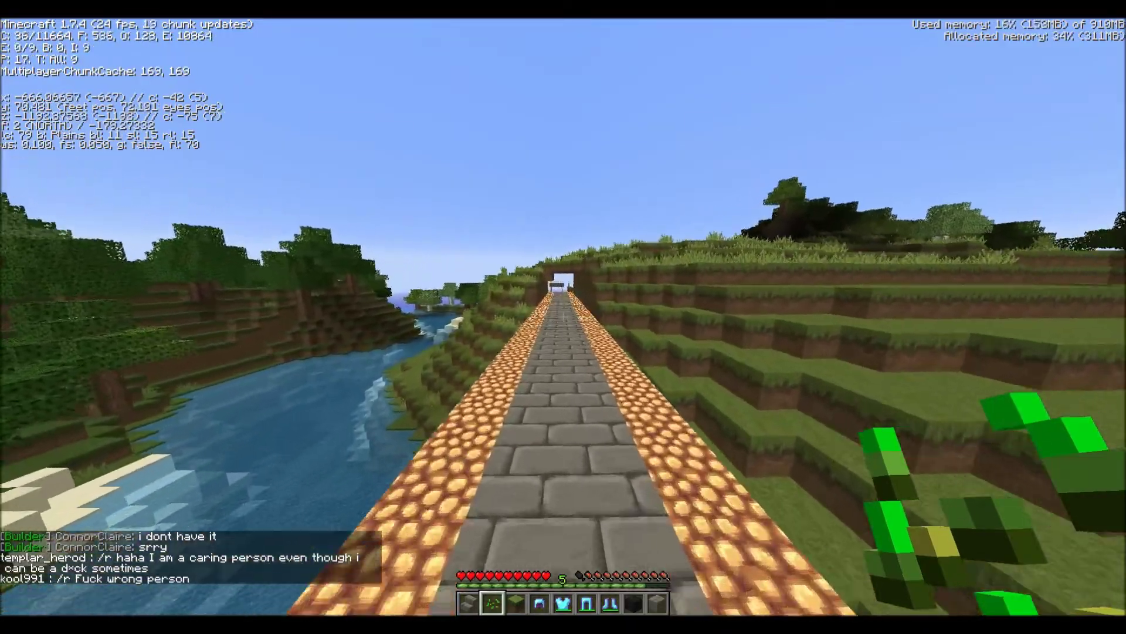
key("w")
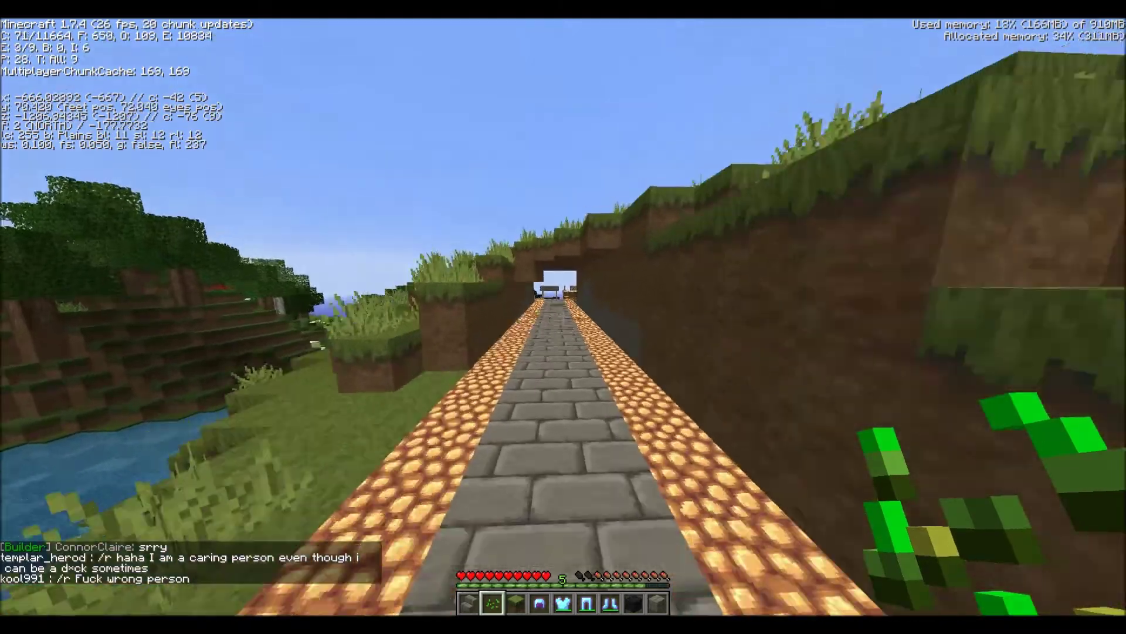
key("w")
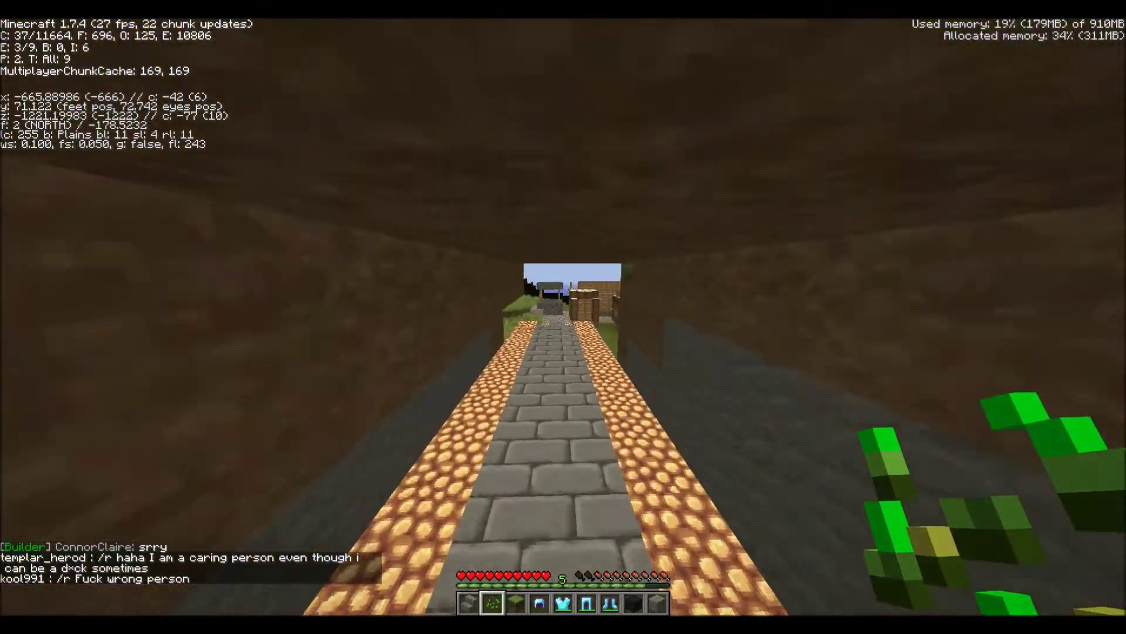
key("w")
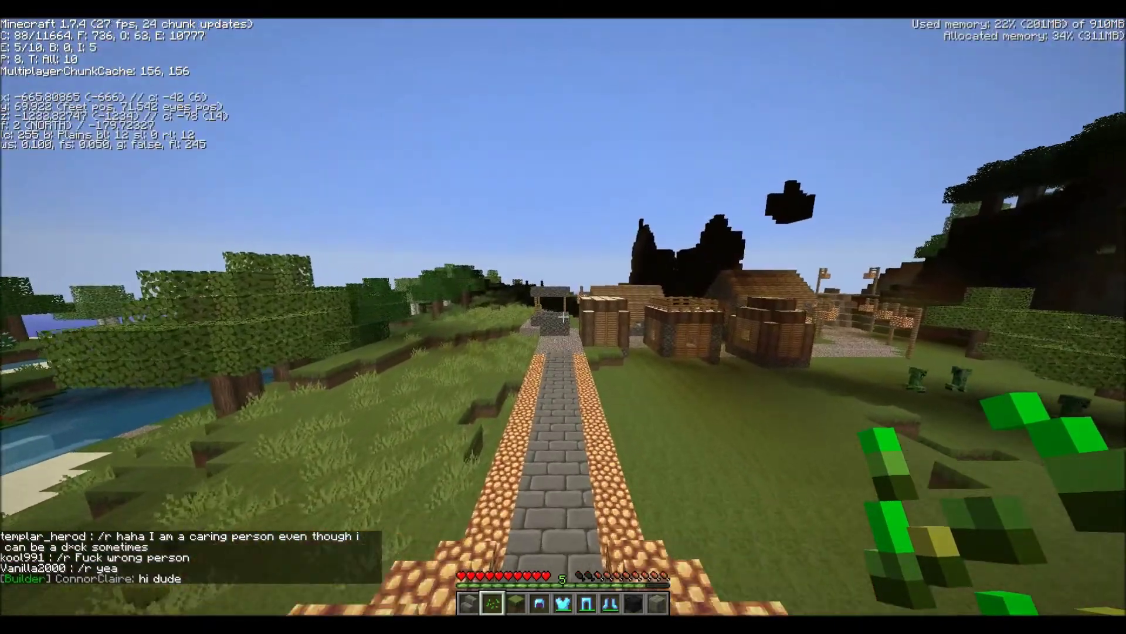
key("w")
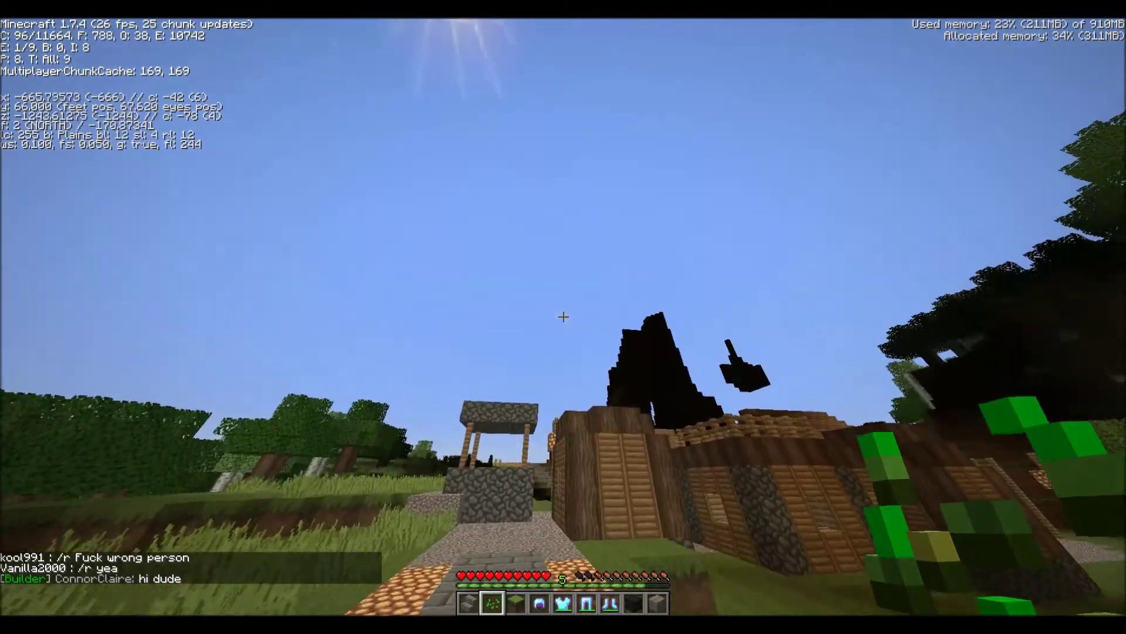
Walk past the well and between the village houses, and change the game mode to creative with /gm c.
key("w")
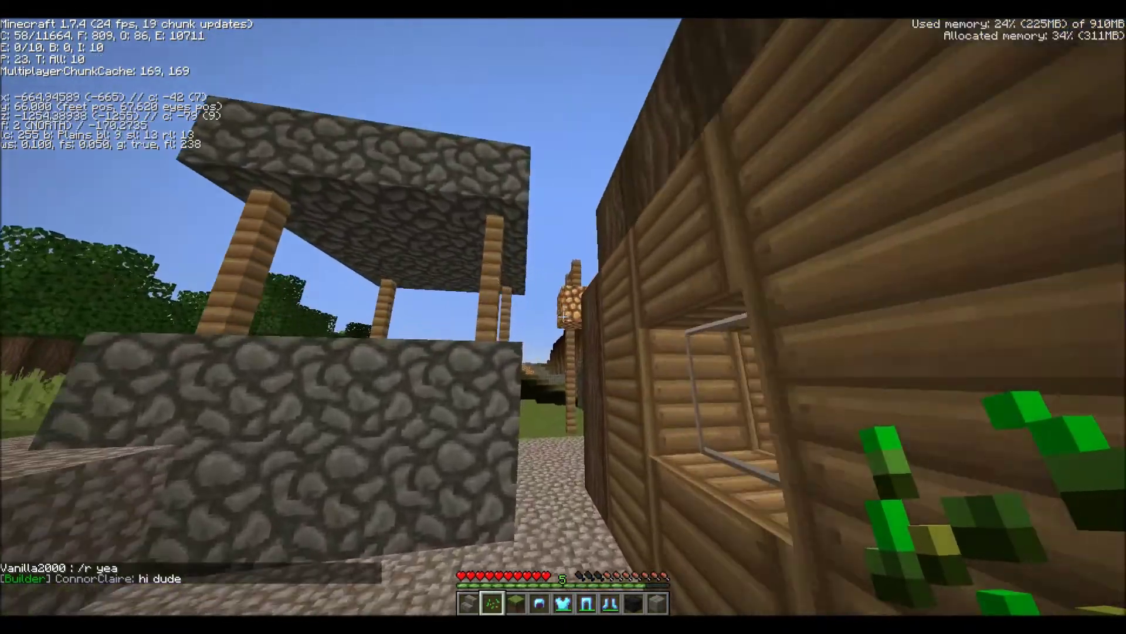
key("w")
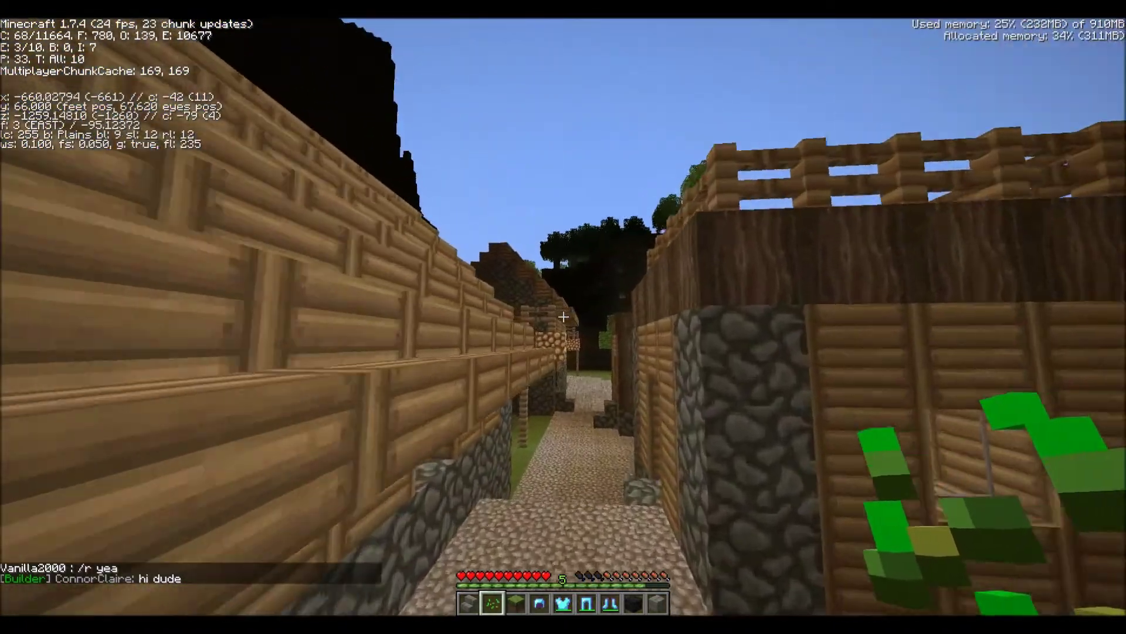
key("w")
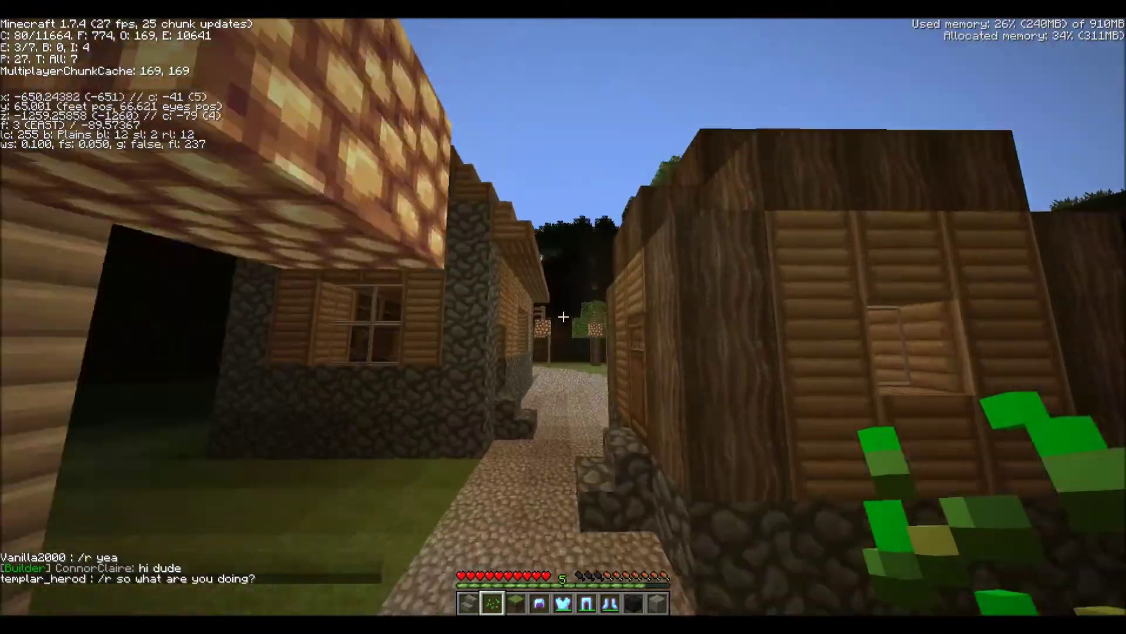
type("w")
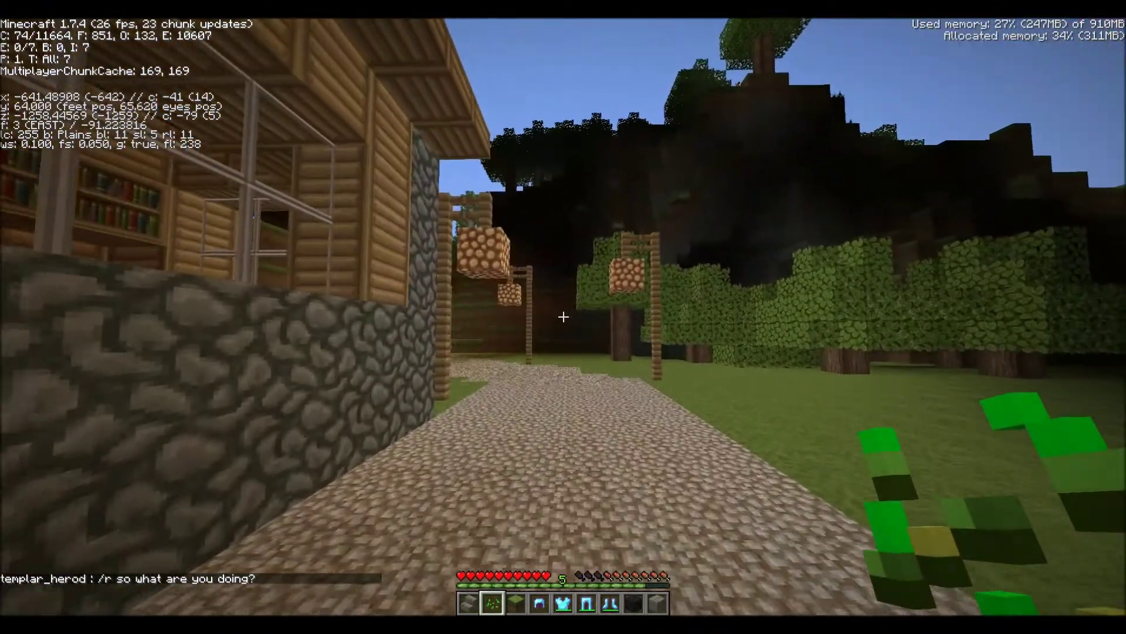
type("t/gm c")
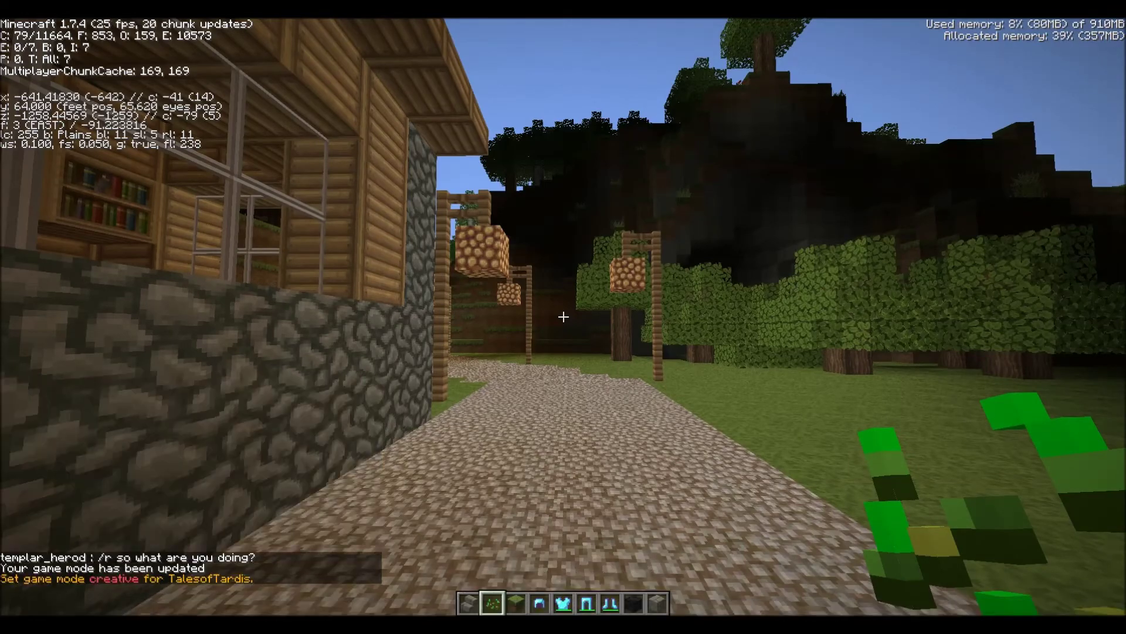
Walk past the village house and along the gravel path between the glowstone lamps to the foot of the giant tree.
type("w")
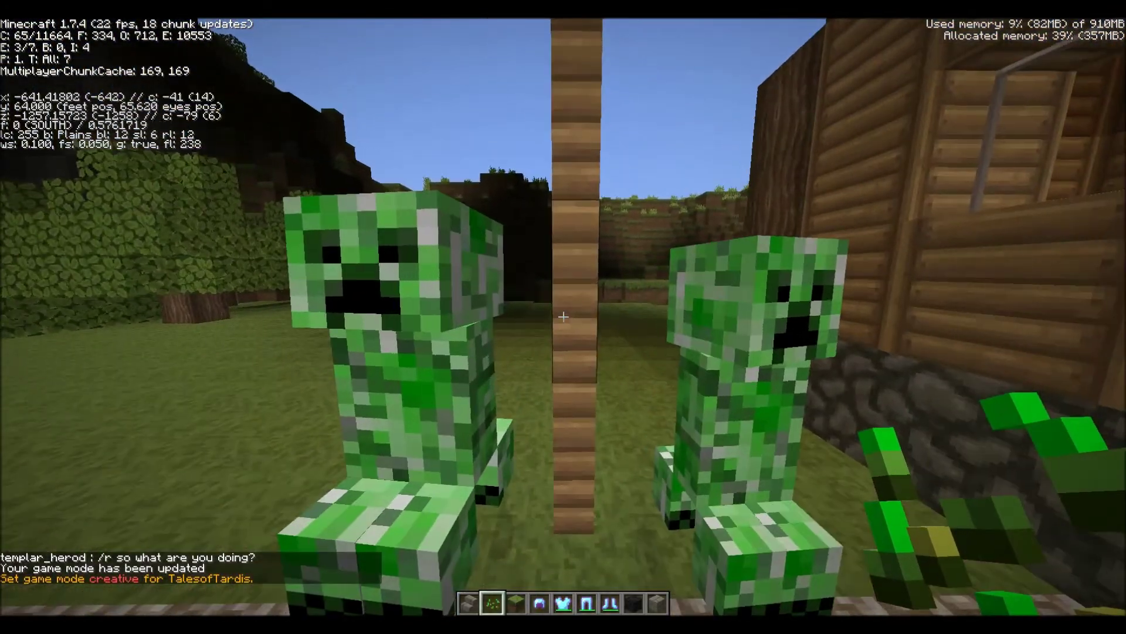
type("aw")
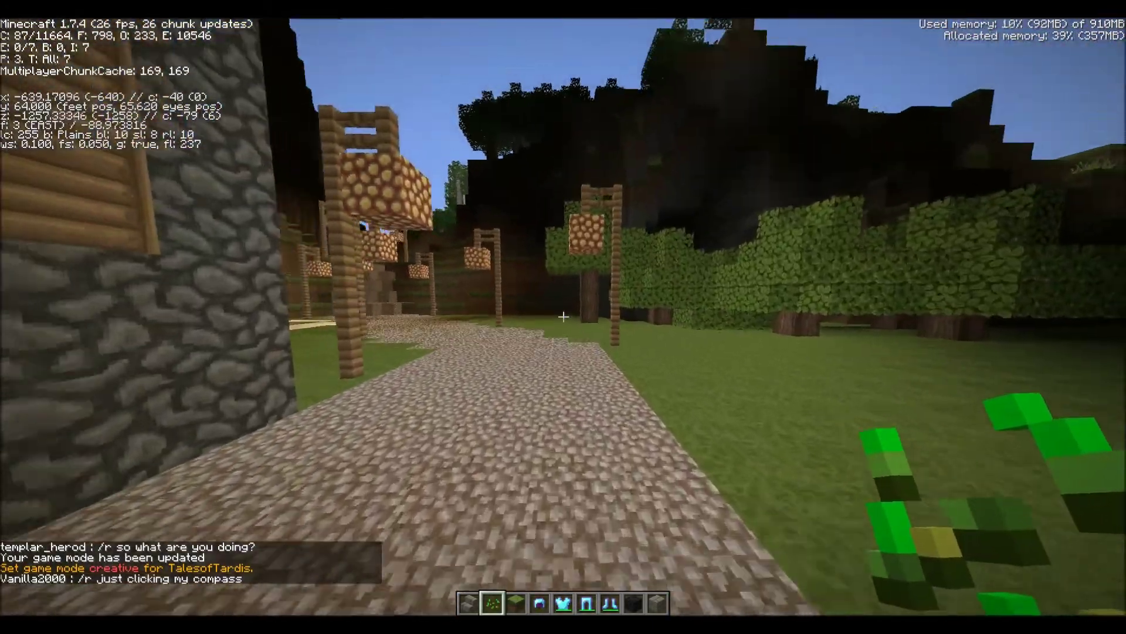
type("w")
key("space")
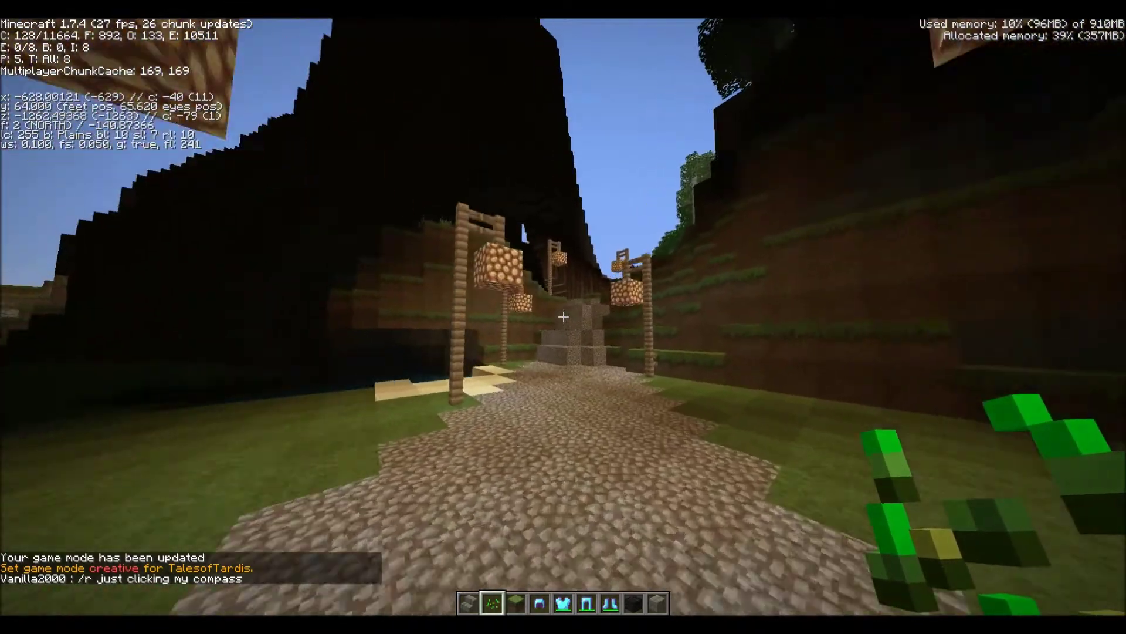
key("w")
key("space")
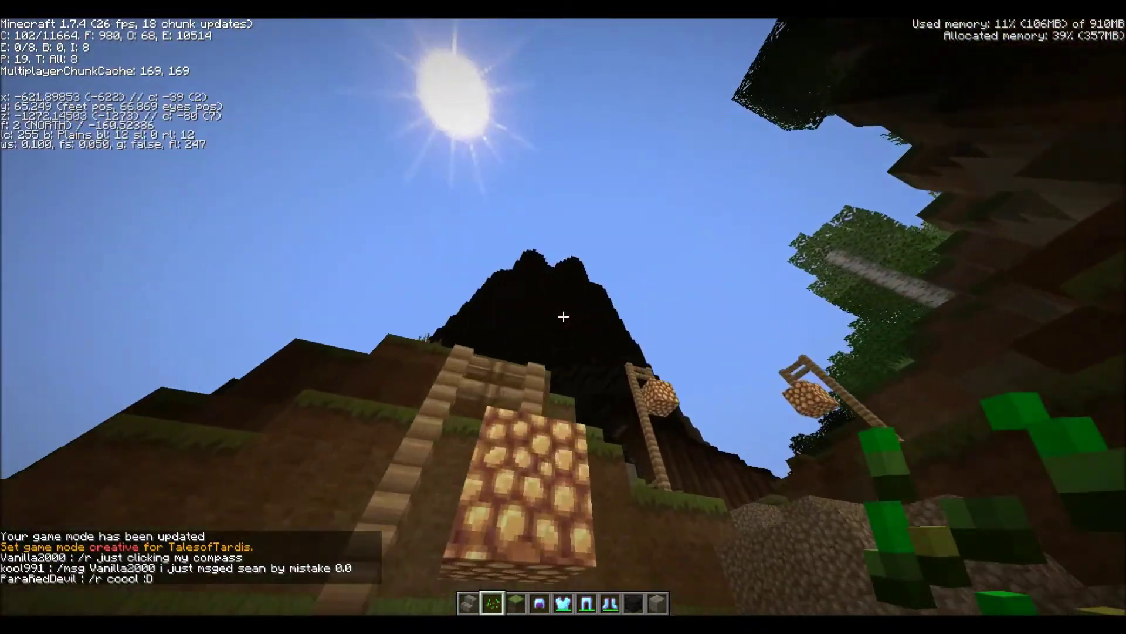
Fly straight up beside the giant tree's trunk to the underside of its branches.
key("w")
key("space")
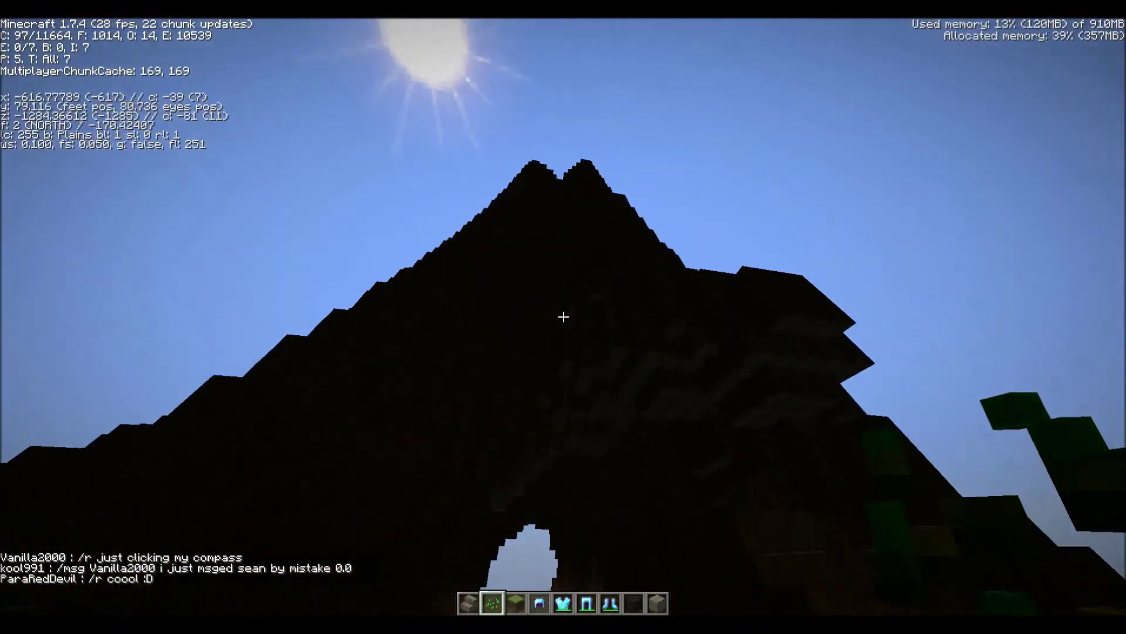
key("space")
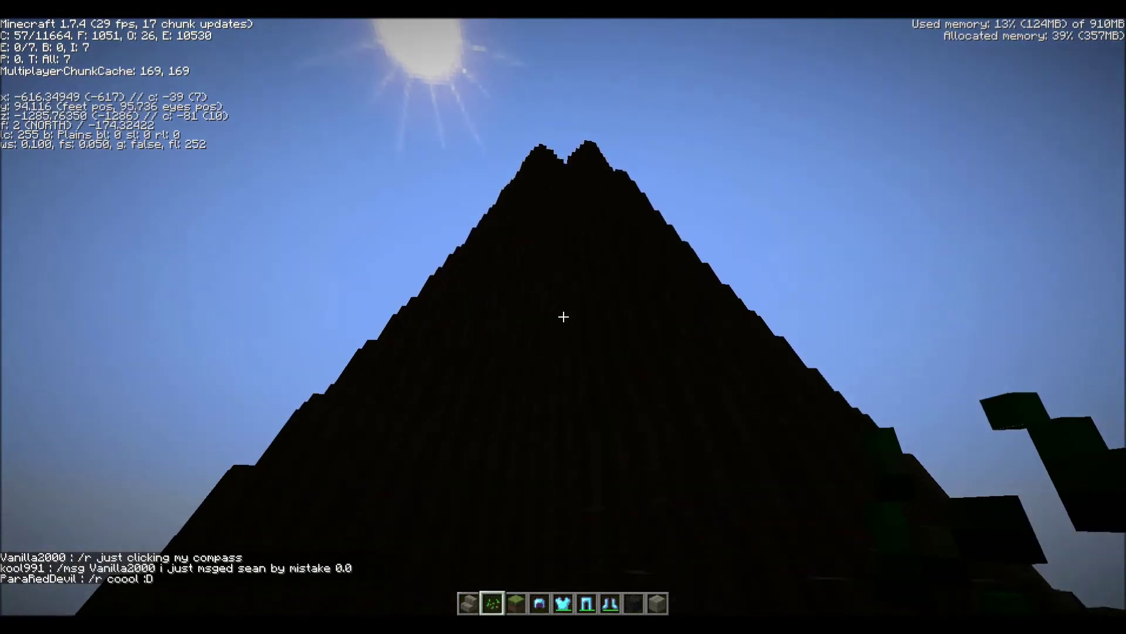
key("space")
key("space")
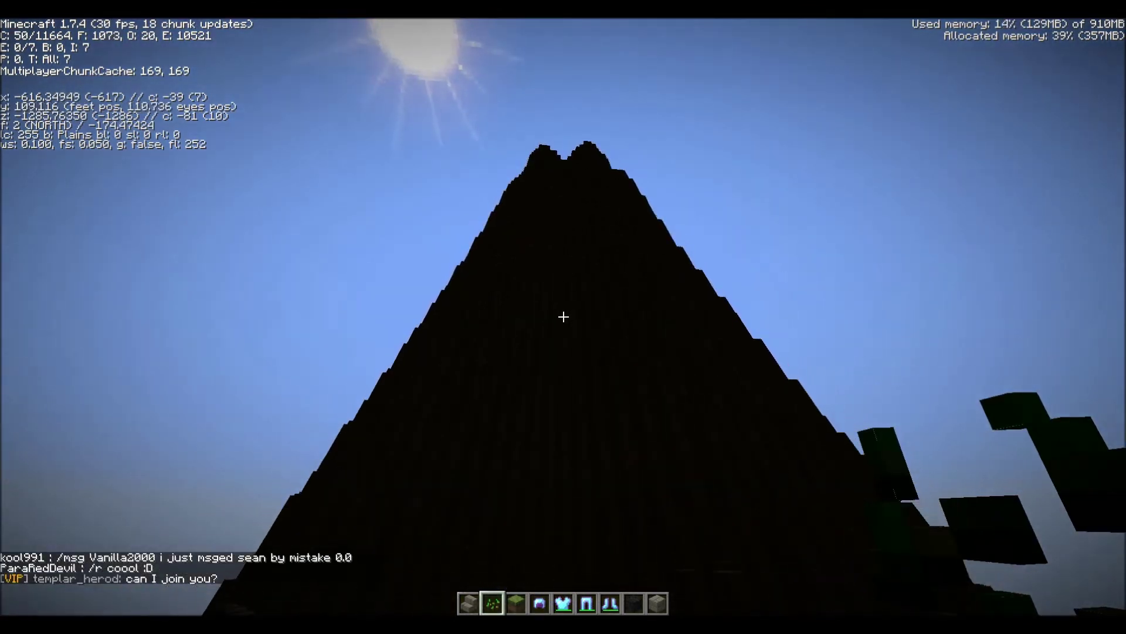
key("space")
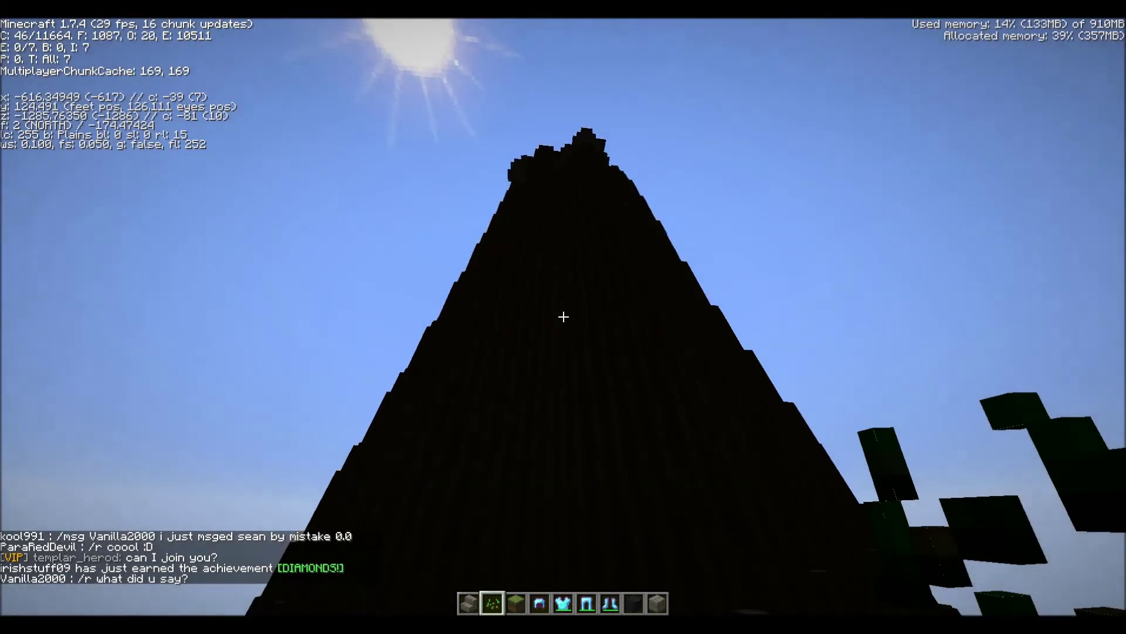
key("space")
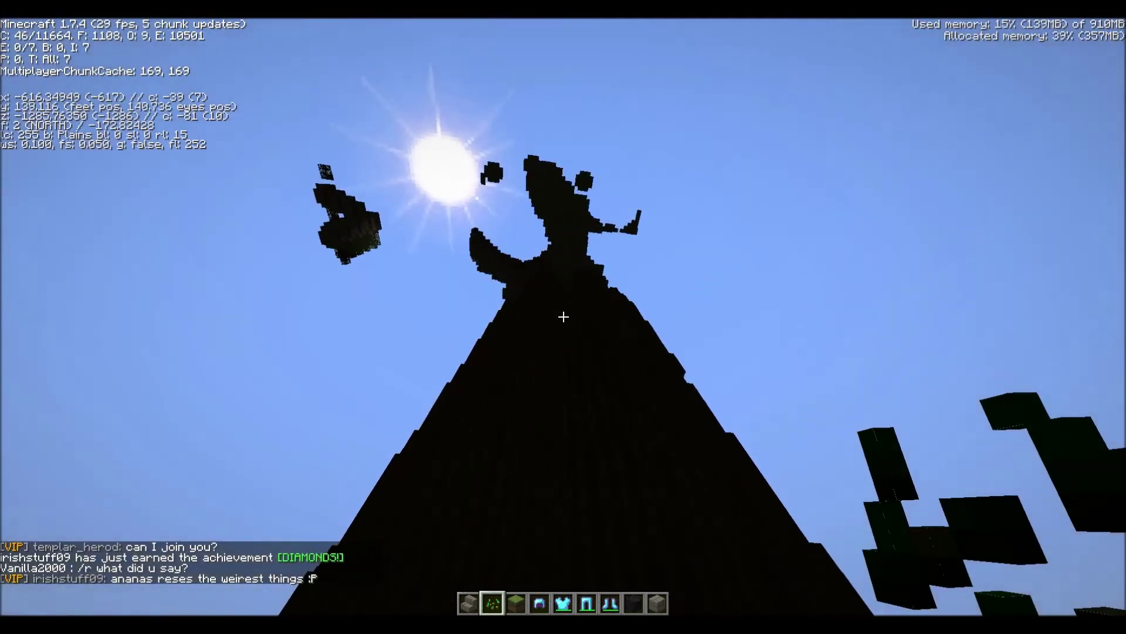
key("space")
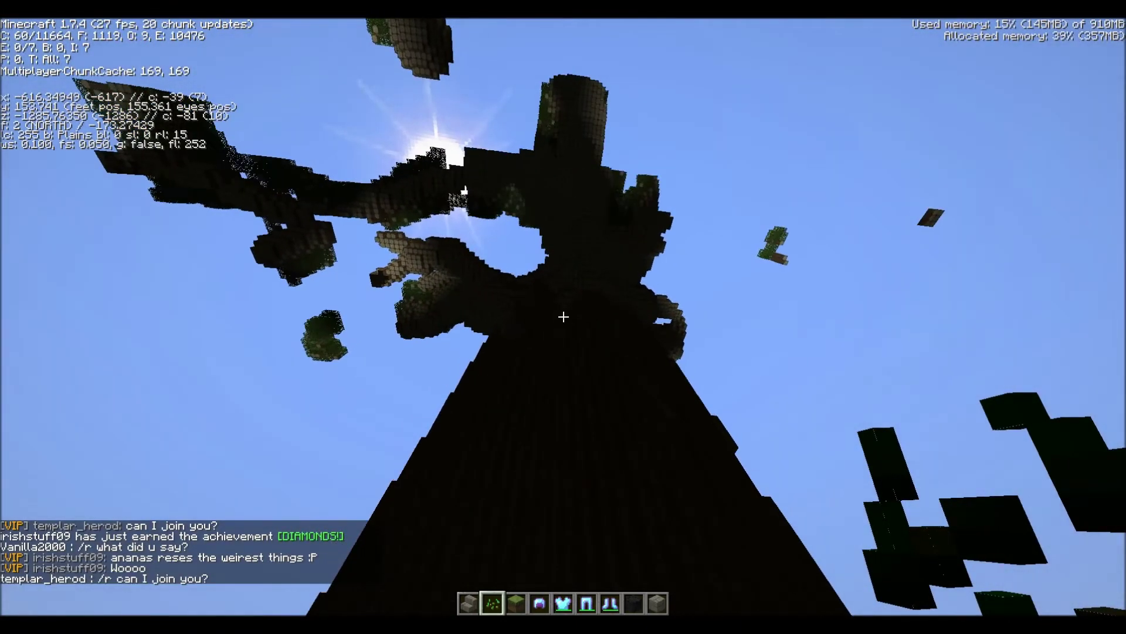
key("space")
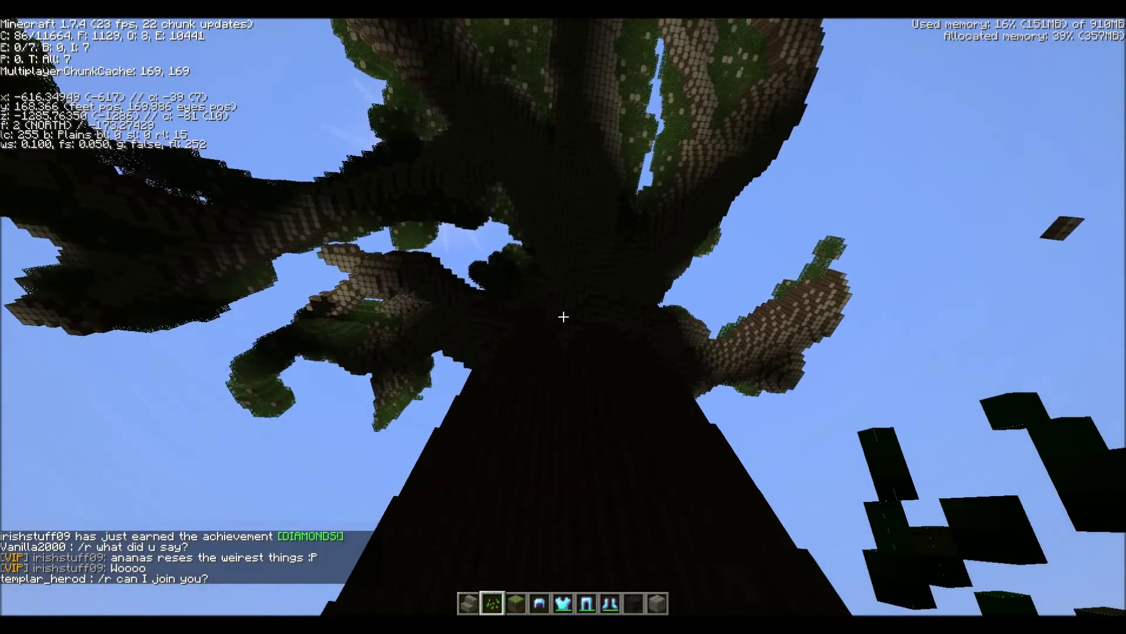
key("space")
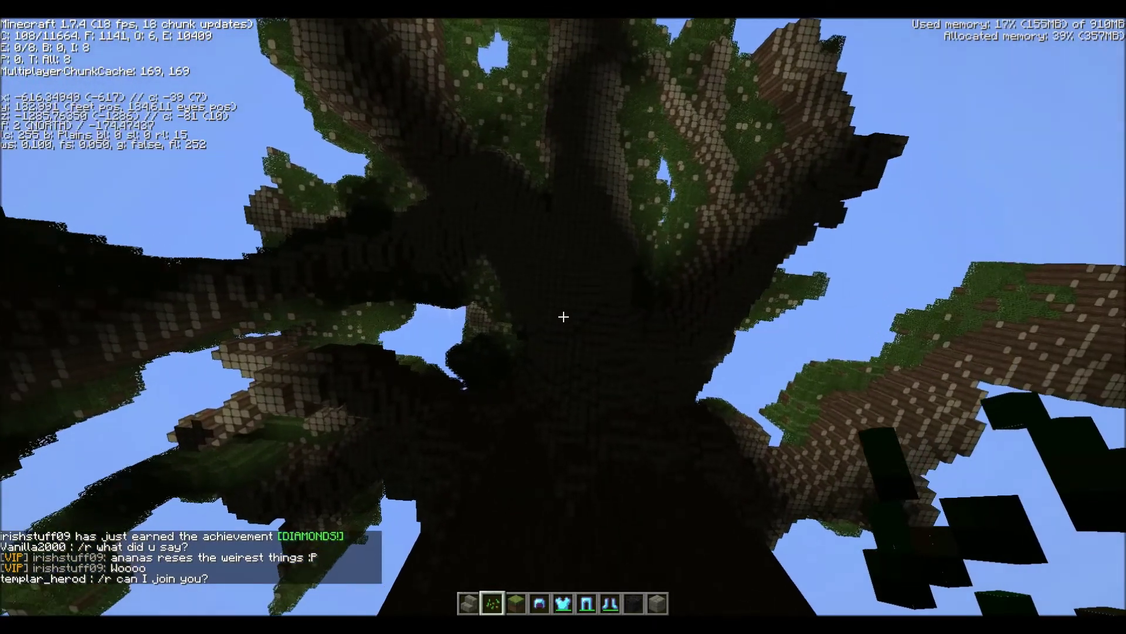
key("space")
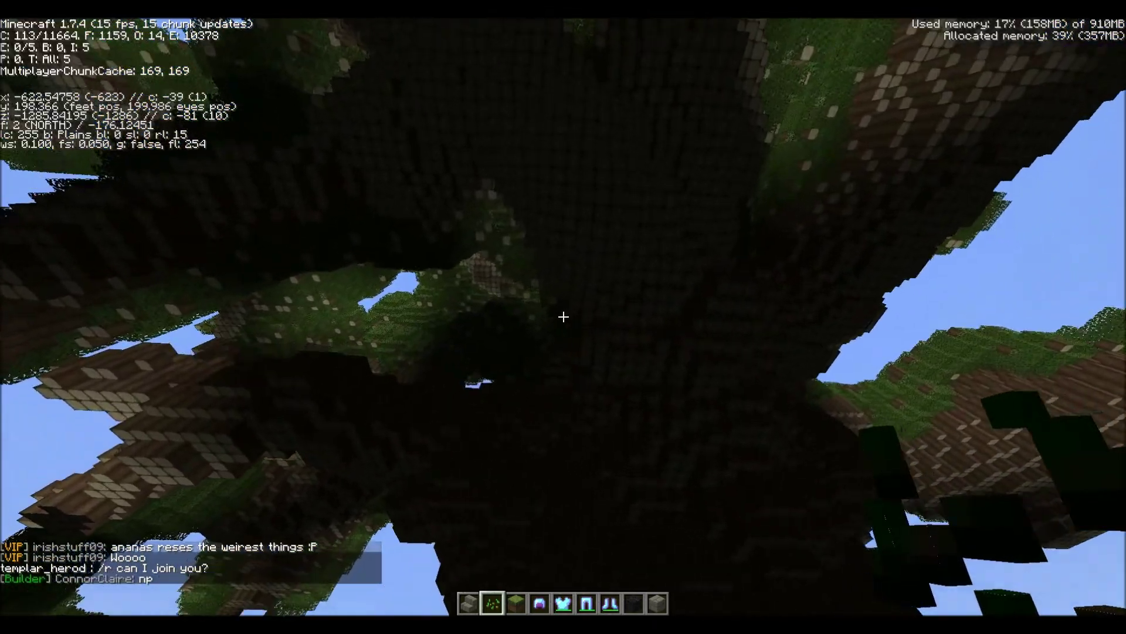
Fly sideways and backwards between the giant tree's branches, rising to the leaves on its outer side.
key("space")
key("a")
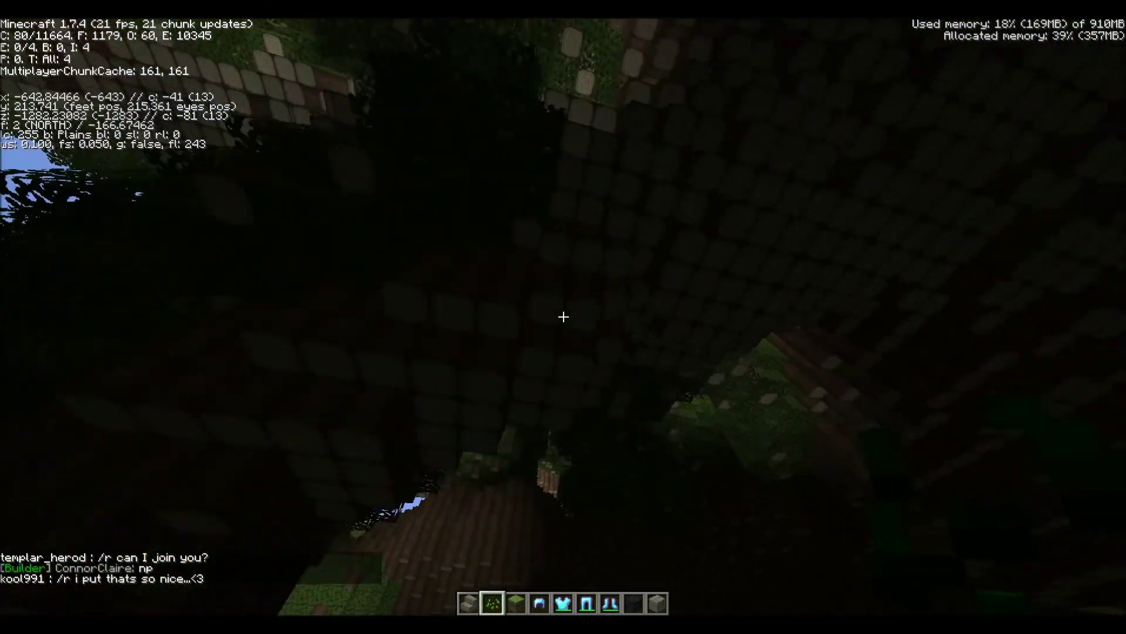
key("space")
key("s")
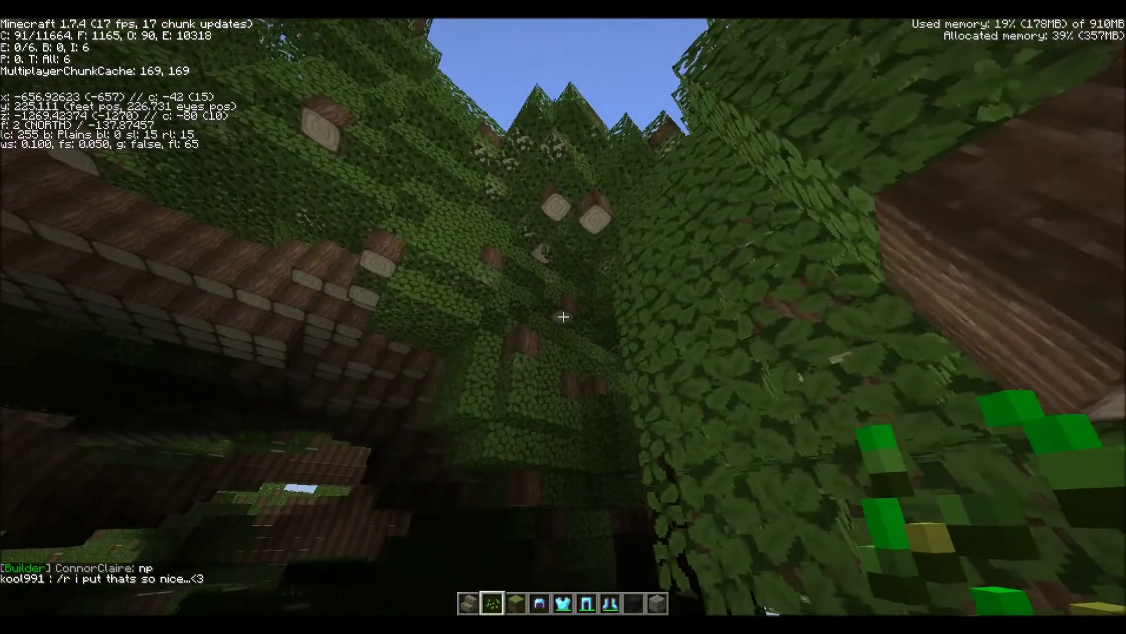
key("s")
key("space")
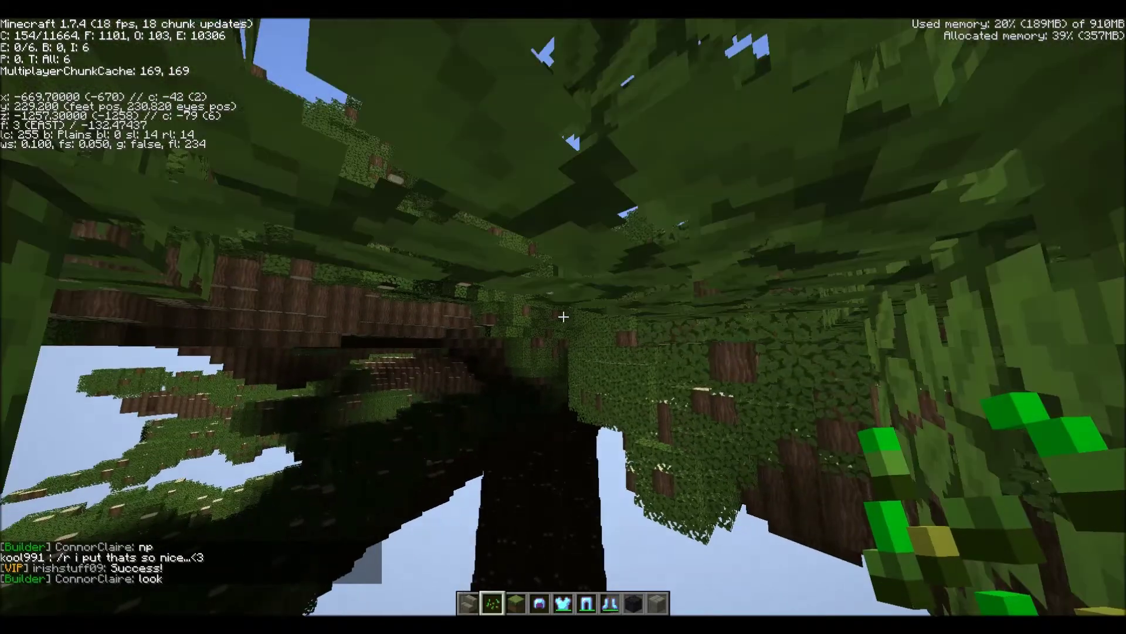
Descend from the canopy to the village and back away from the cobblestone-roofed well to view the whole giant tree.
key("shift")
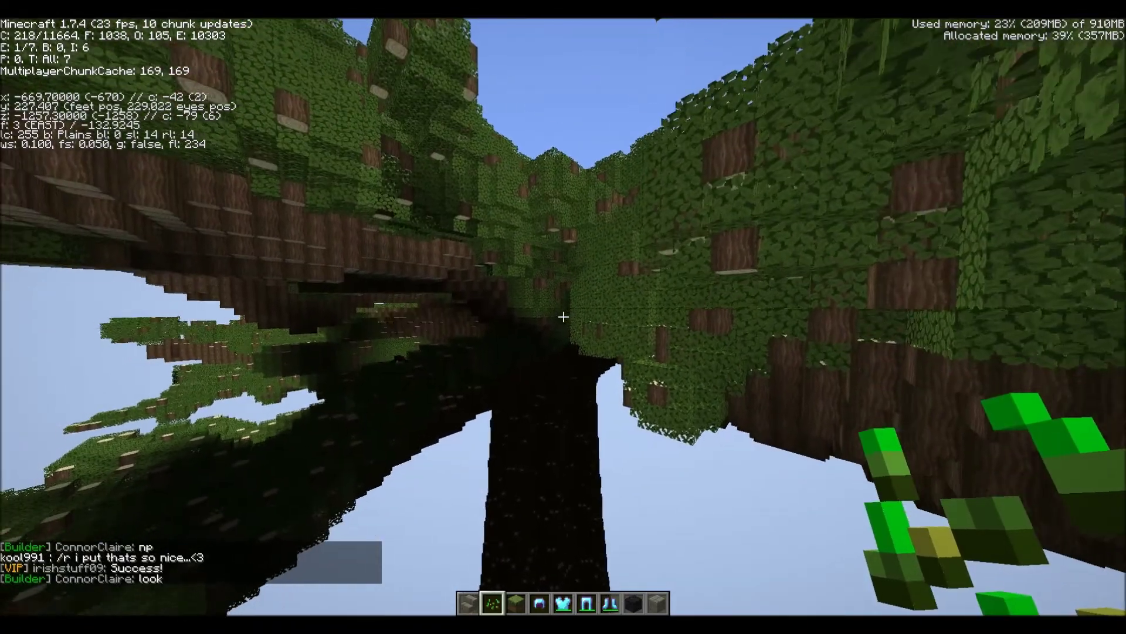
key("shift")
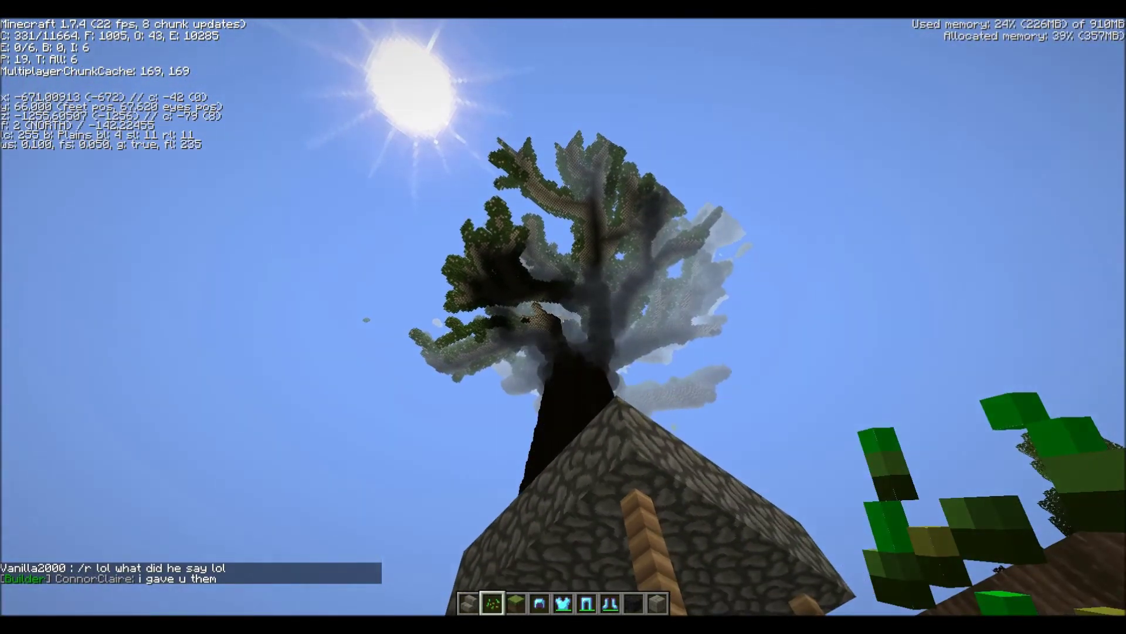
key("a")
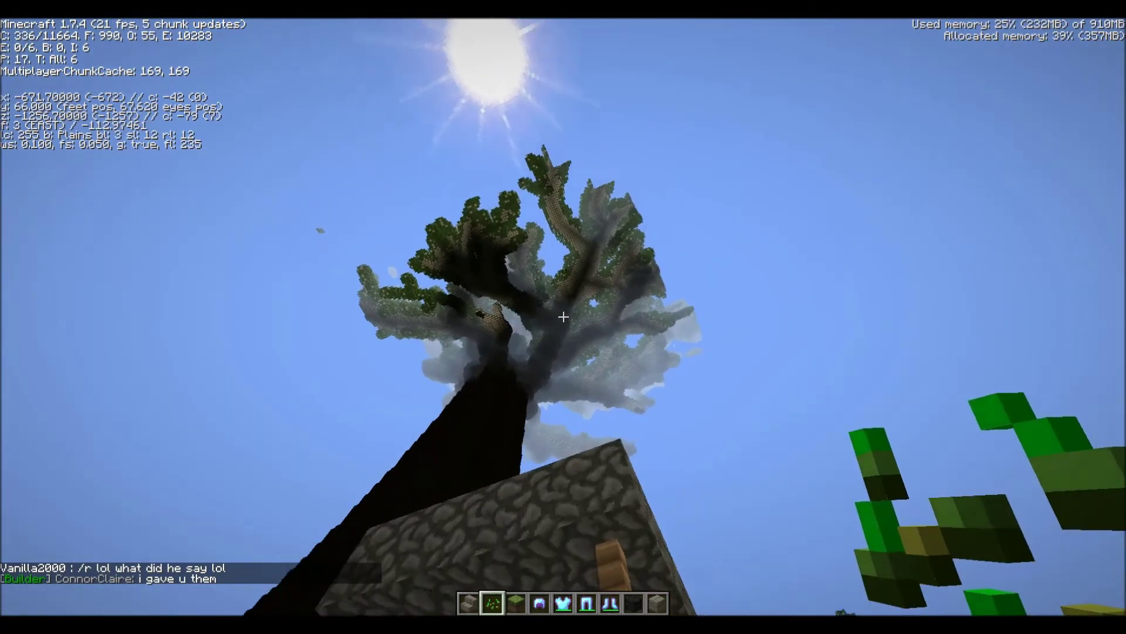
key("s")
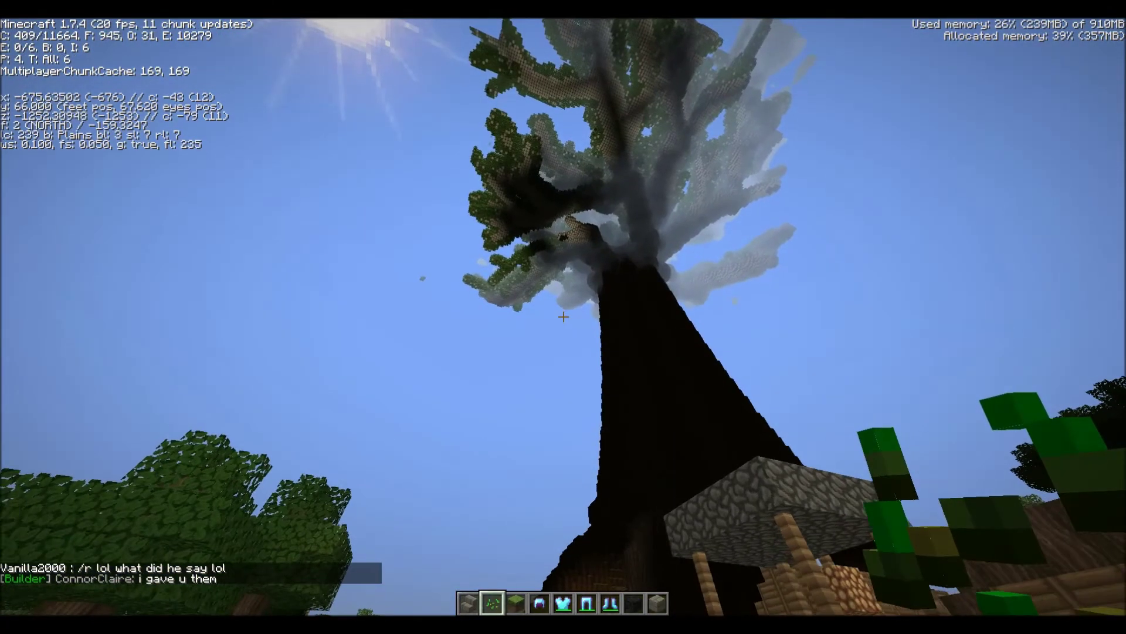
key("d")
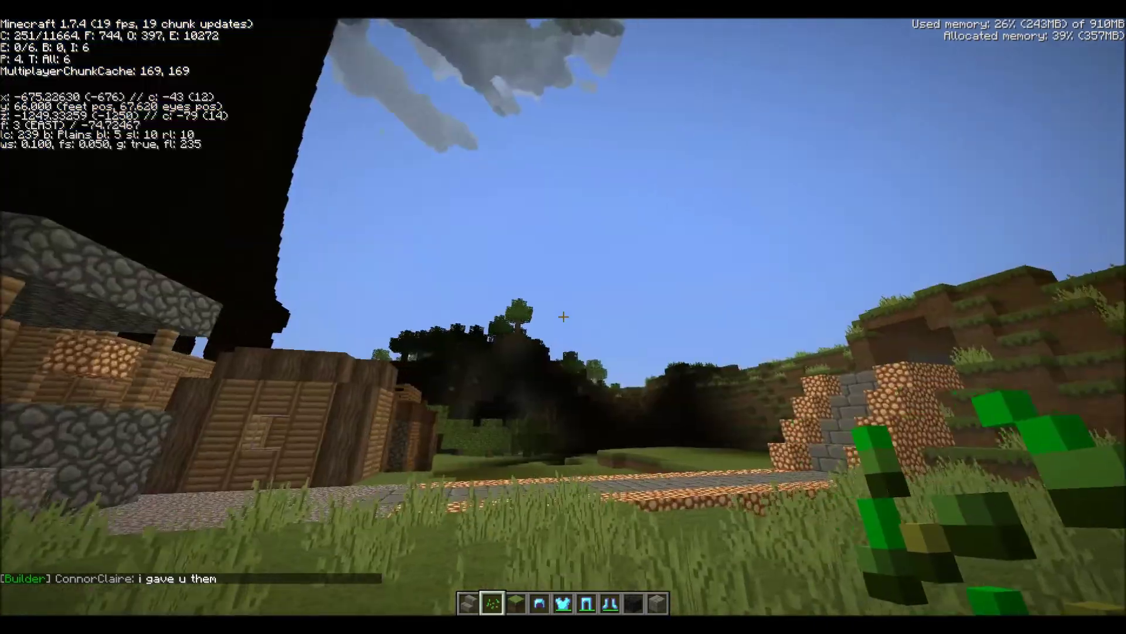
Cross the grass beside the village to the glowstone-edged stone brick stairs and climb them to the hill tunnel.
key("w")
key("s")
key("d")
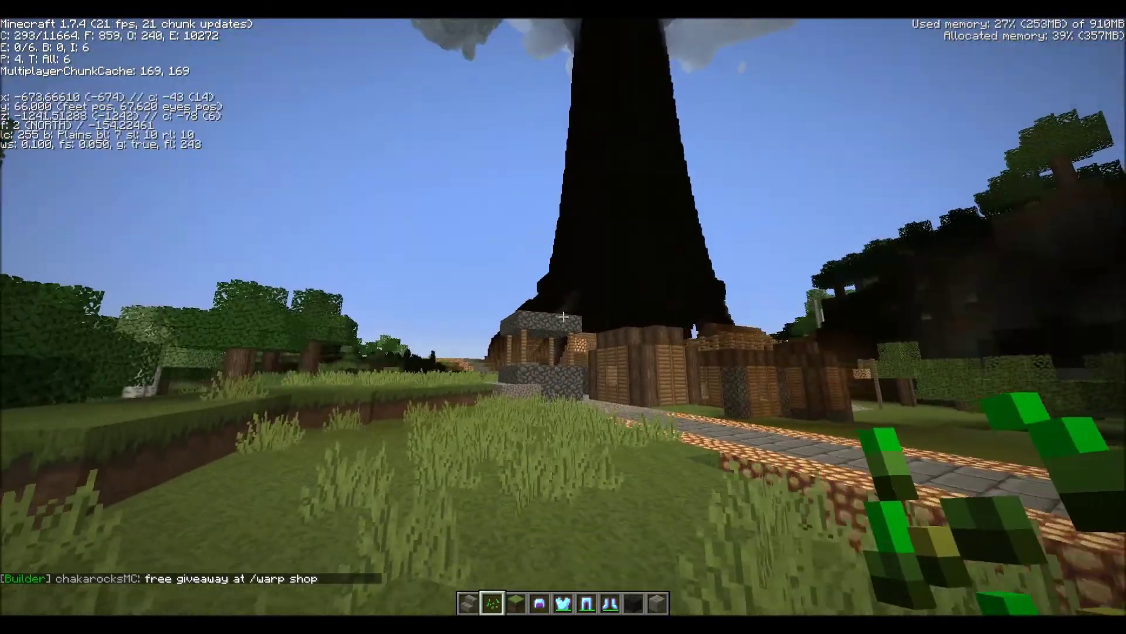
key("w")
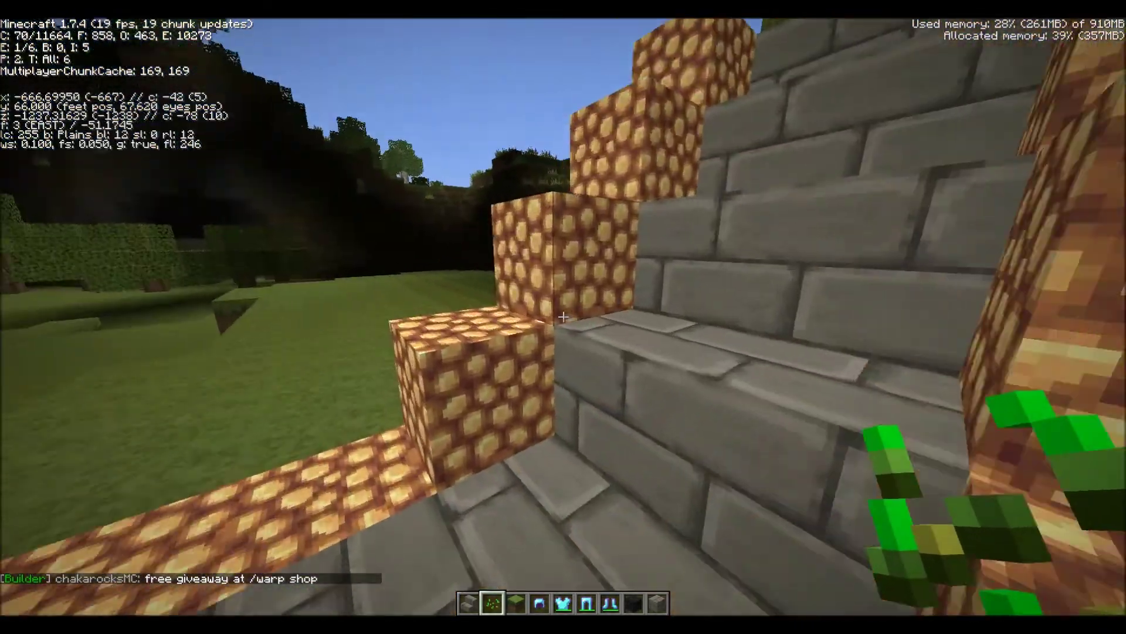
key("w")
key("space")
key("space")
key("space")
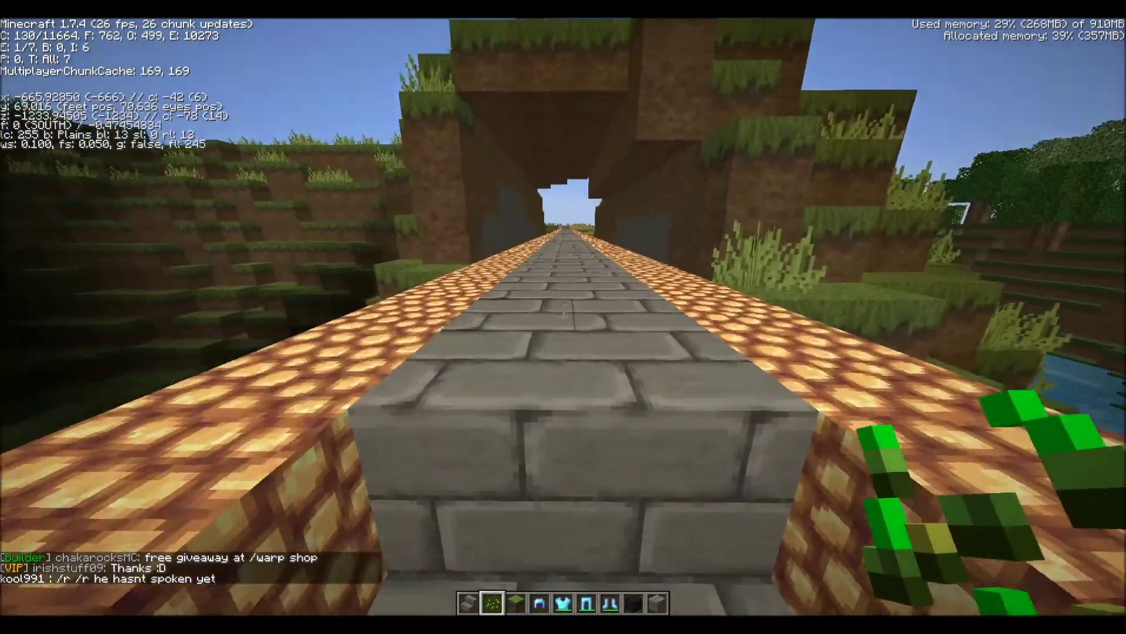
Follow the glowstone-edged stone brick path through the hill tunnel and out alongside the river.
key("w")
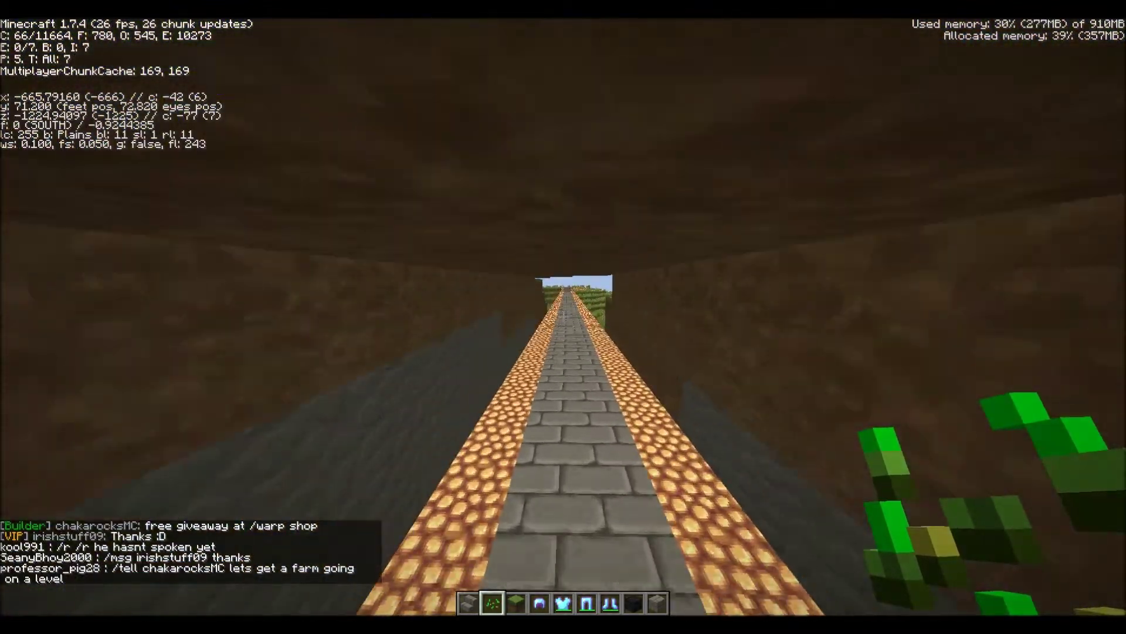
key("w")
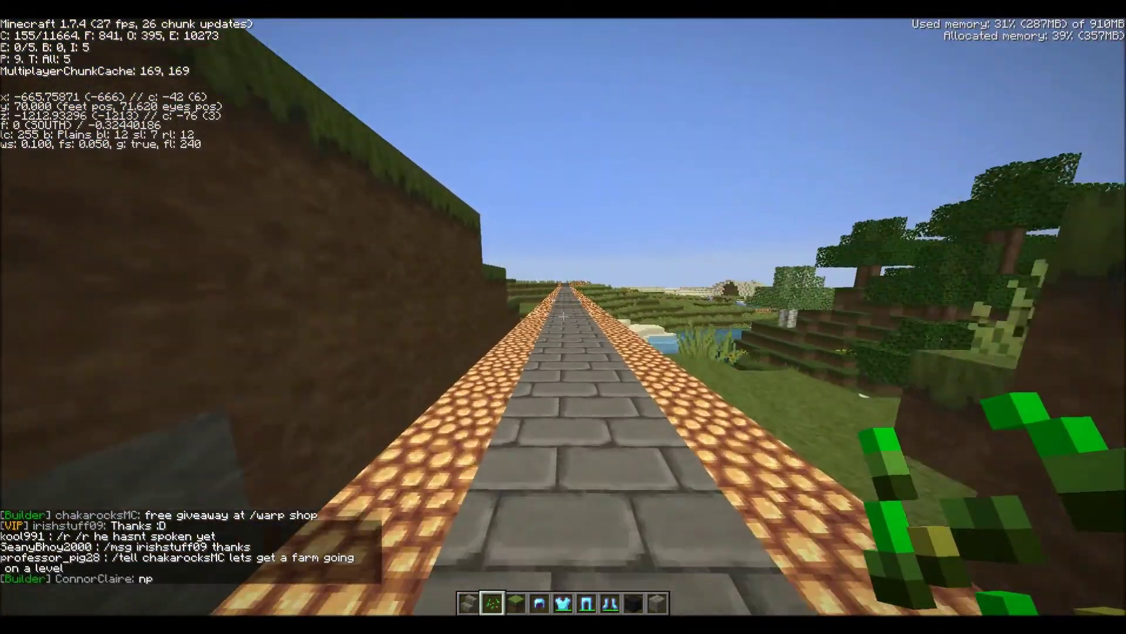
key("w")
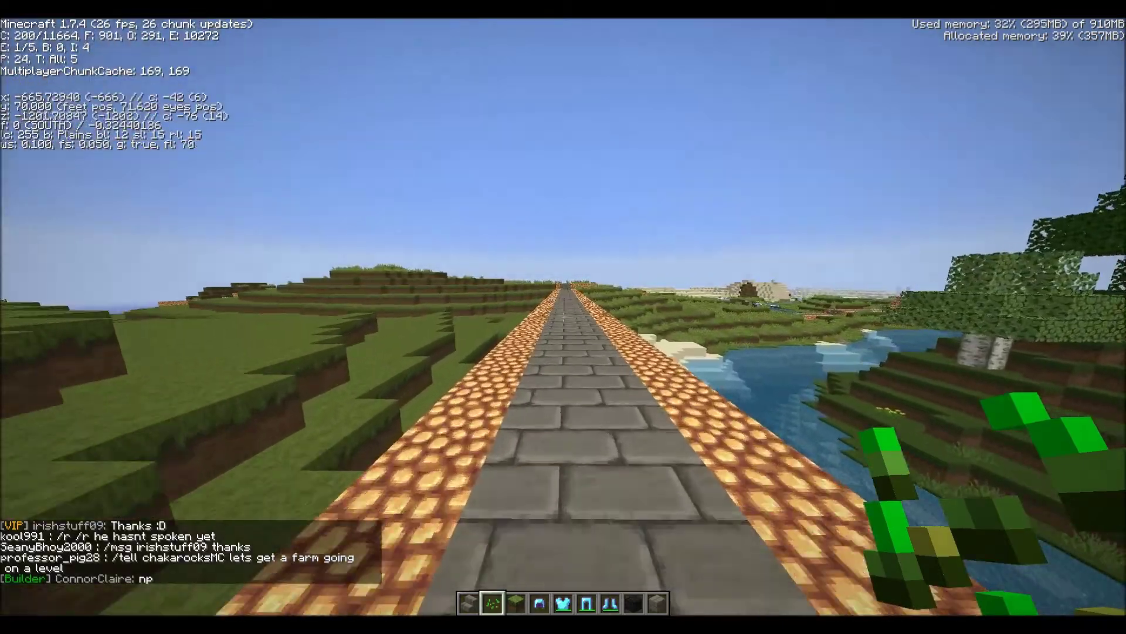
key("w")
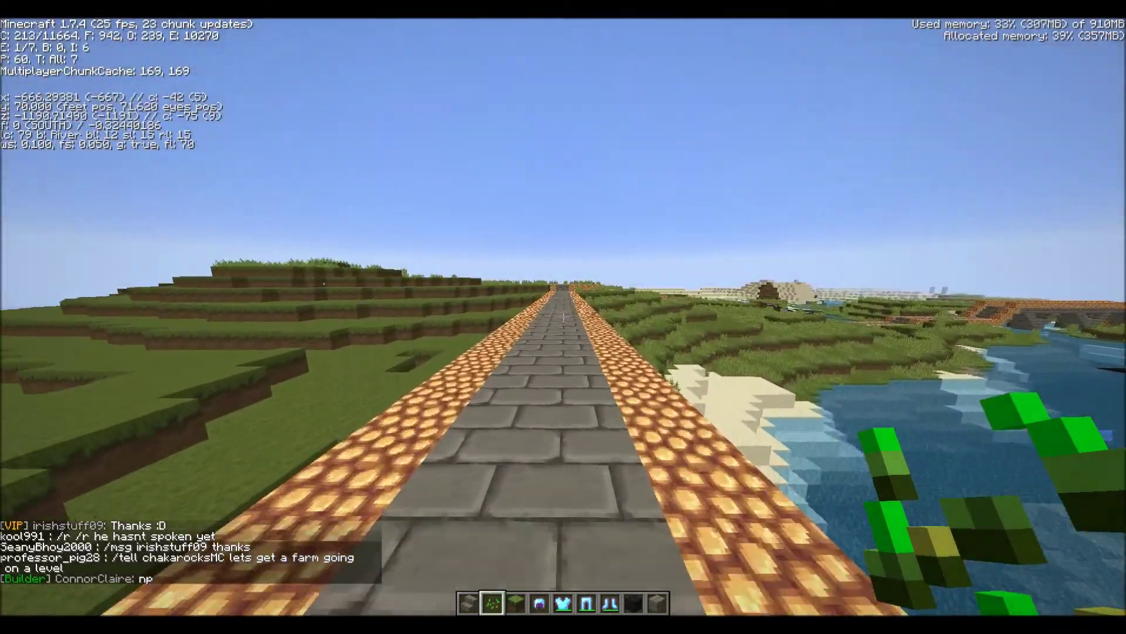
Turn back towards the giant tree and take off from the path, flying over the hill towards the village.
key("w")
key("space")
key("space")
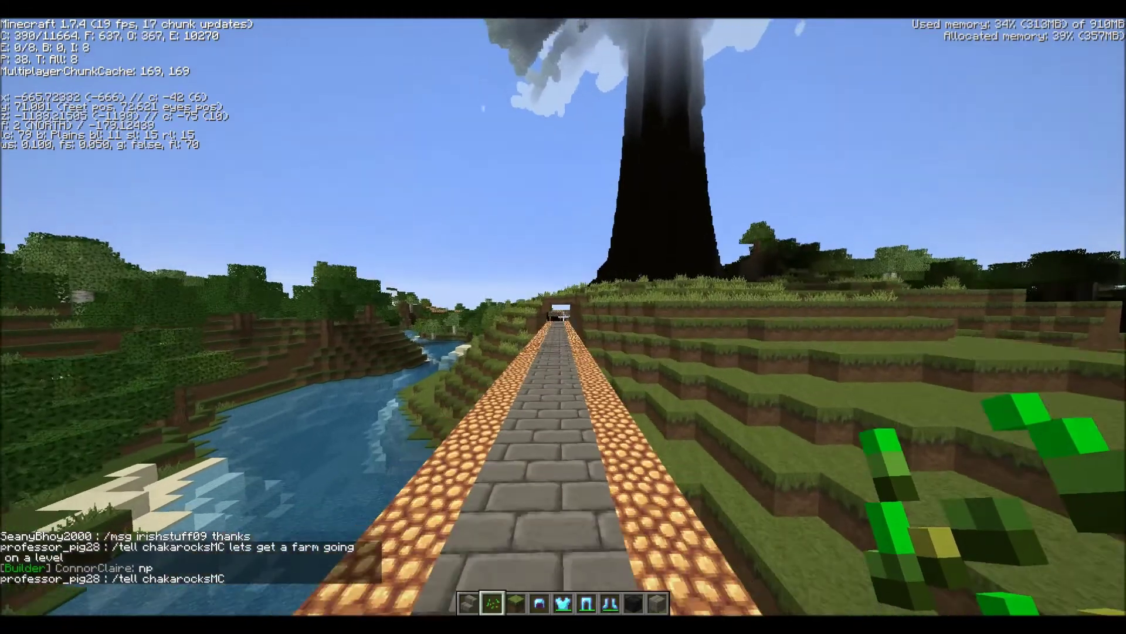
key("w")
key("space")
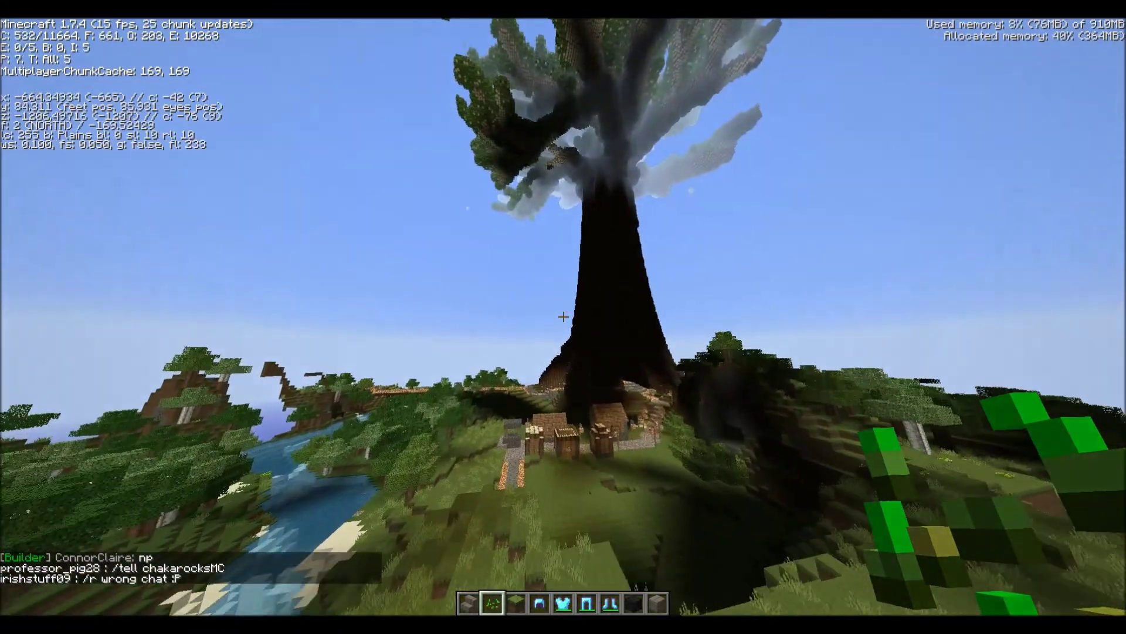
Fly forward and upward over the village to the giant tree's trunk, just below its branches.
key("w")
key("space")
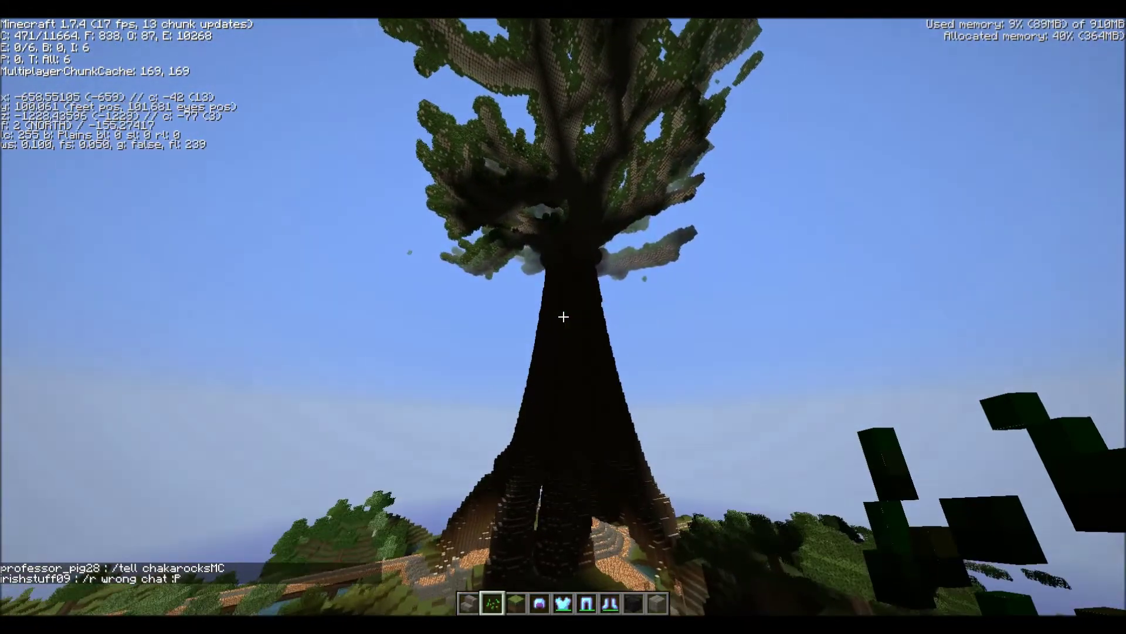
key("w")
key("space")
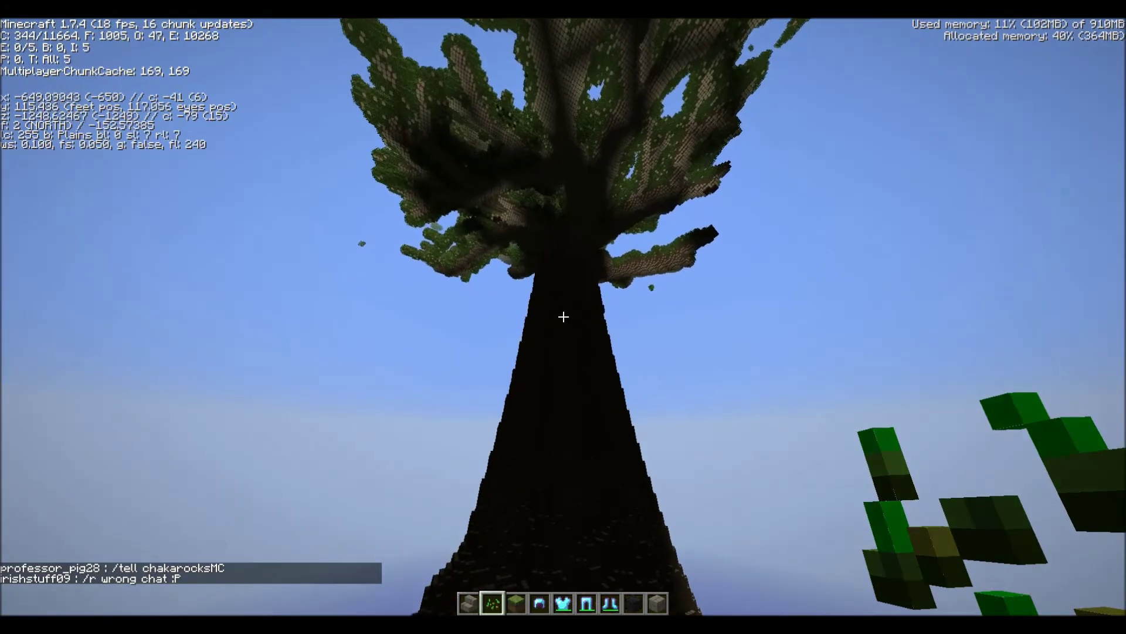
key("w")
key("space")
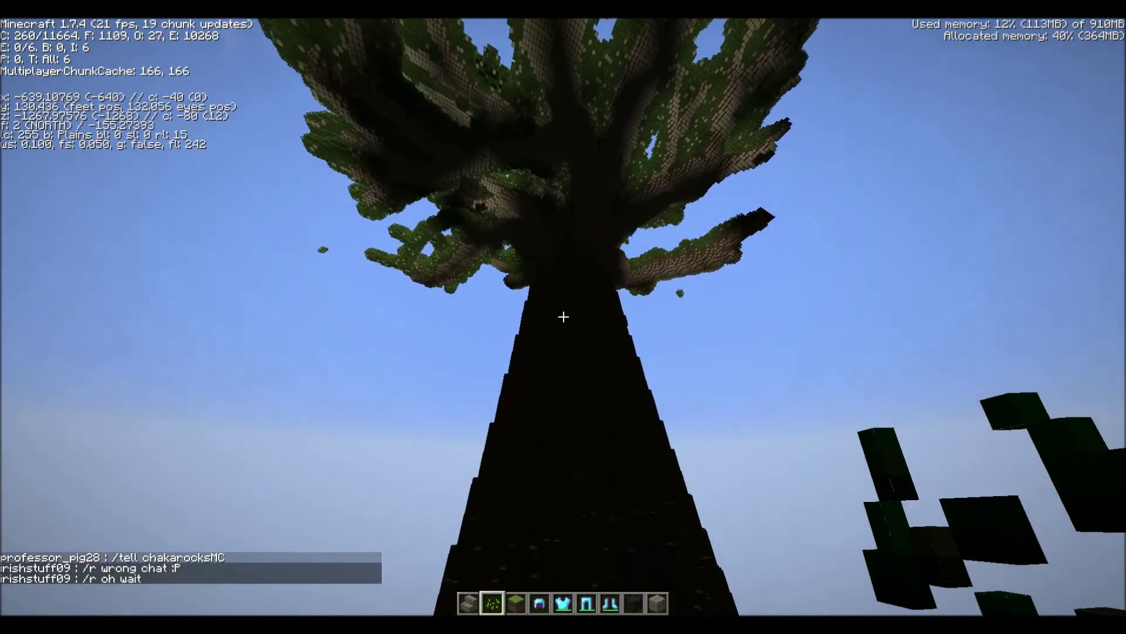
key("w")
key("space")
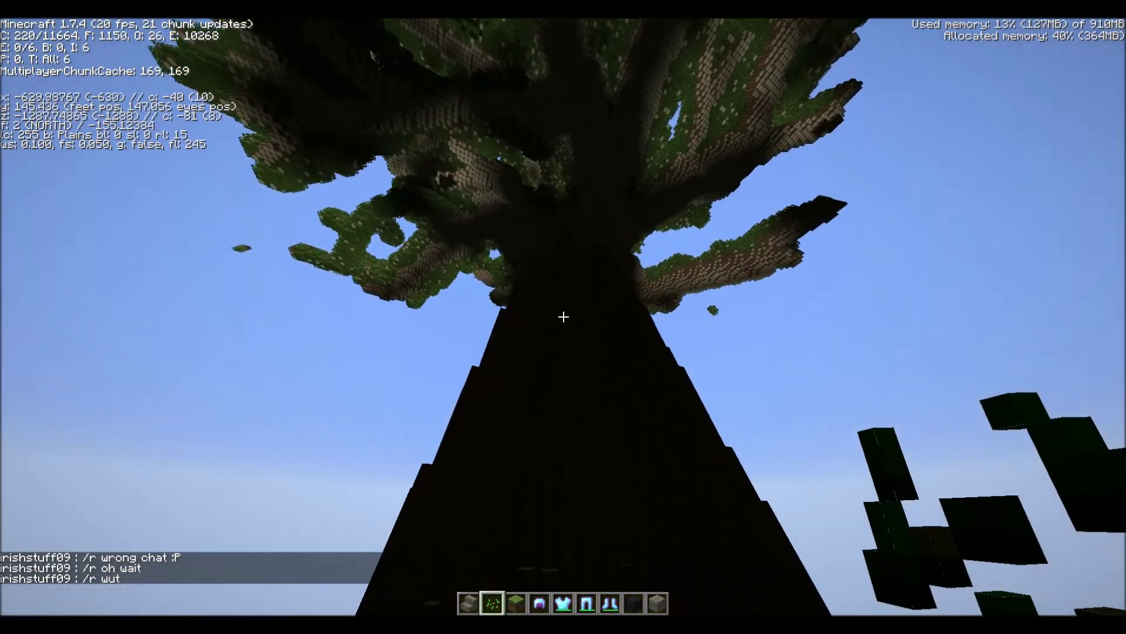
key("w")
key("space")
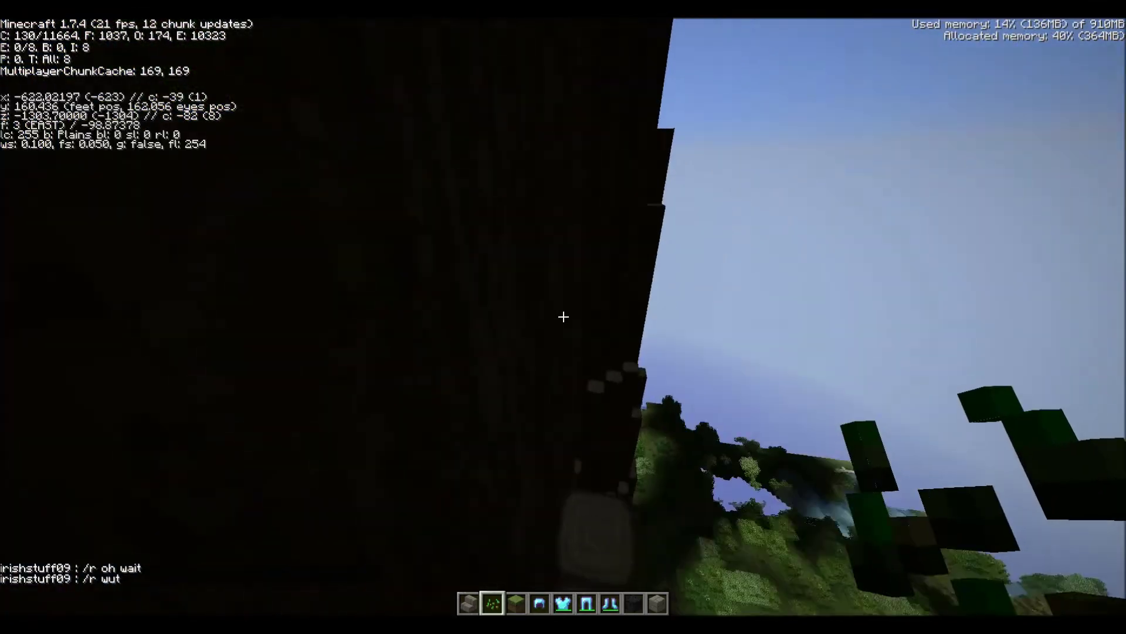
Rise beside the giant tree's trunk and fly south over the village and the glowstone-edged roads towards the coast.
key("space")
key("w")
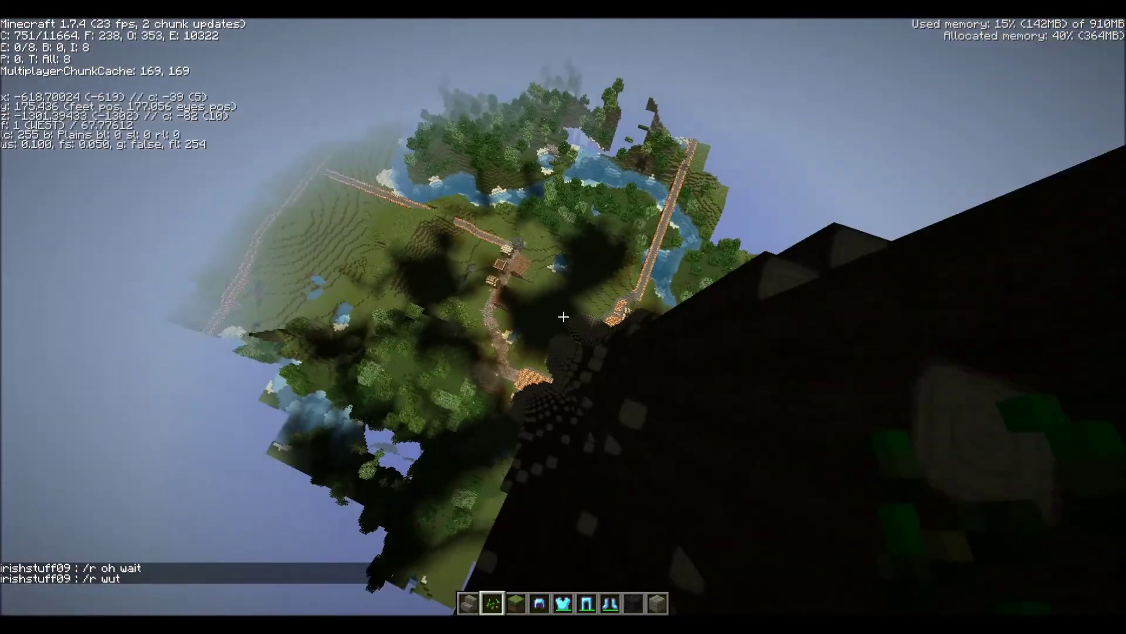
key("w")
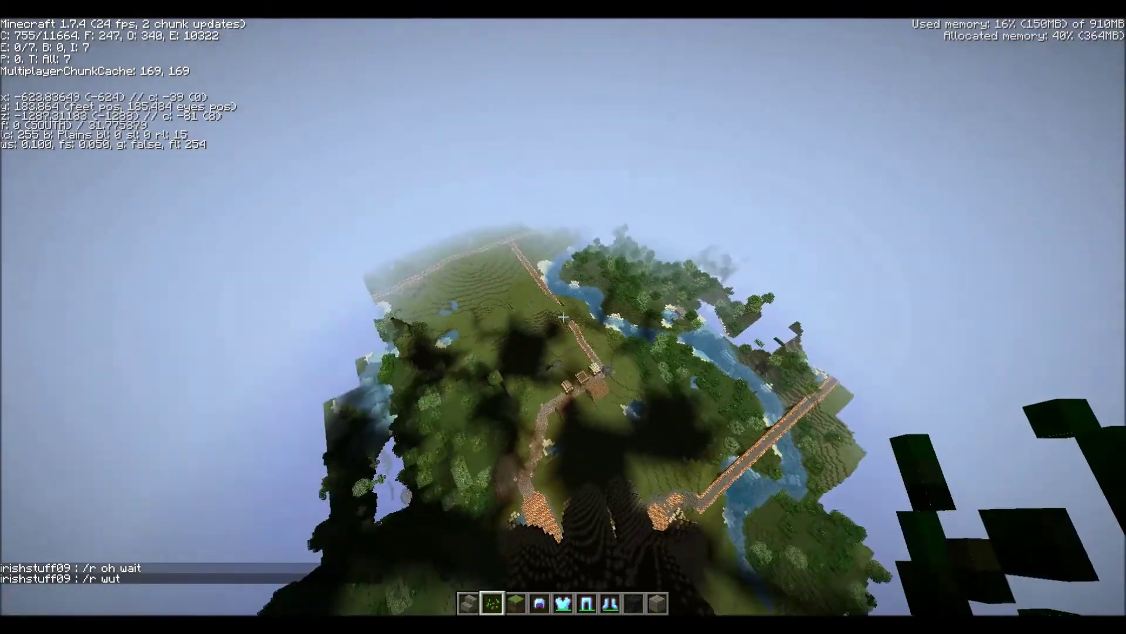
key("w")
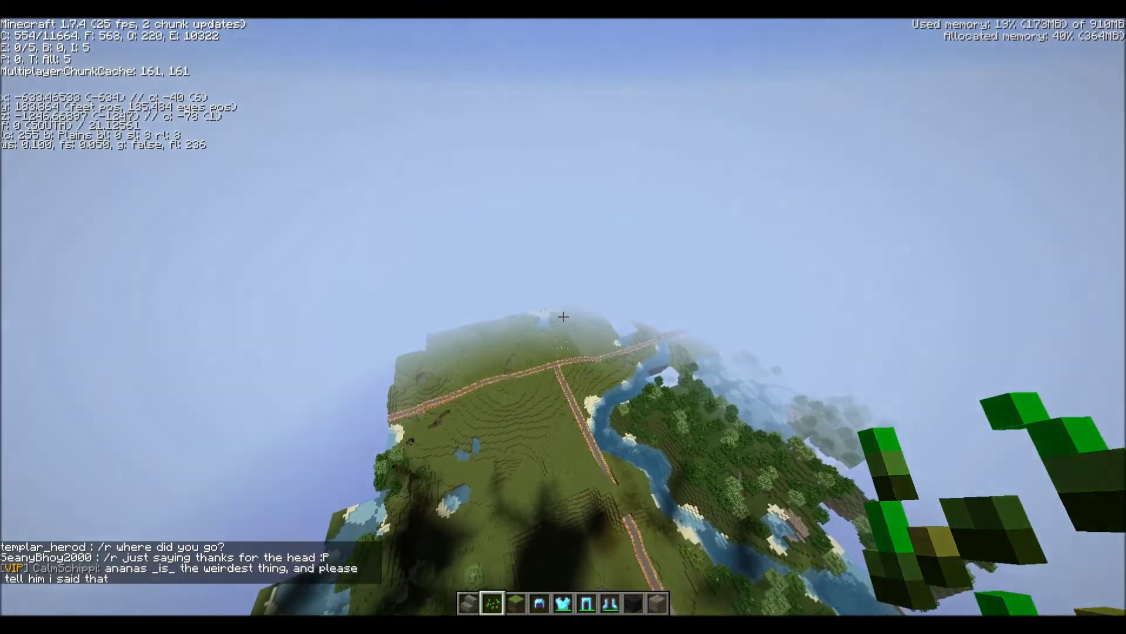
key("w")
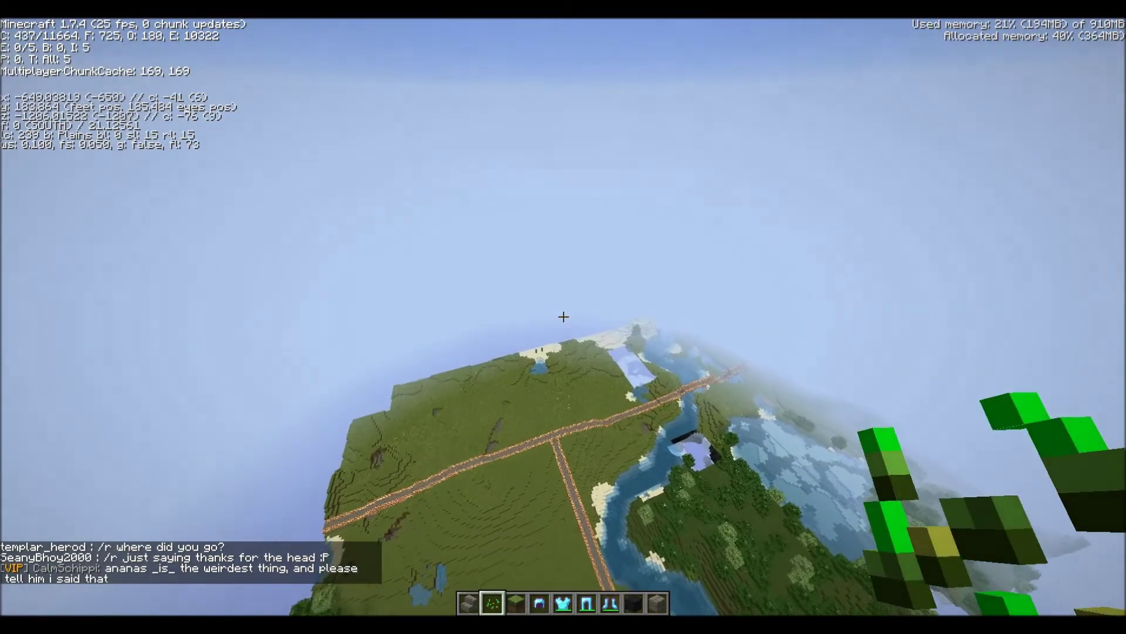
key("w")
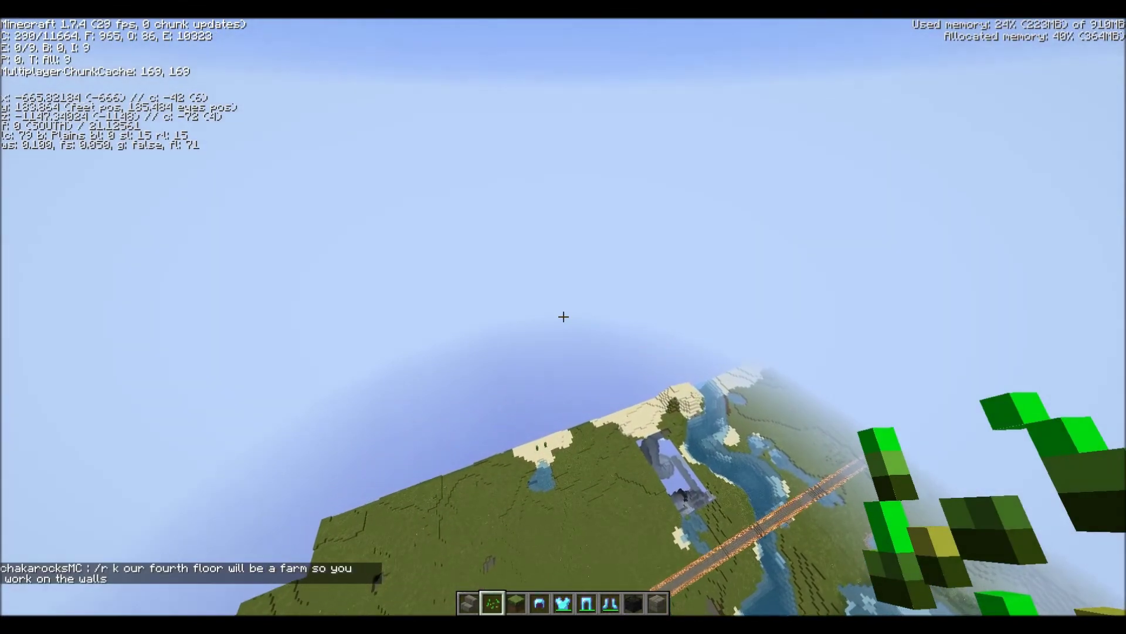
Land on the grass, return to the glowstone-edged road facing the giant tree, and disconnect from the server.
key("space")
key("space")
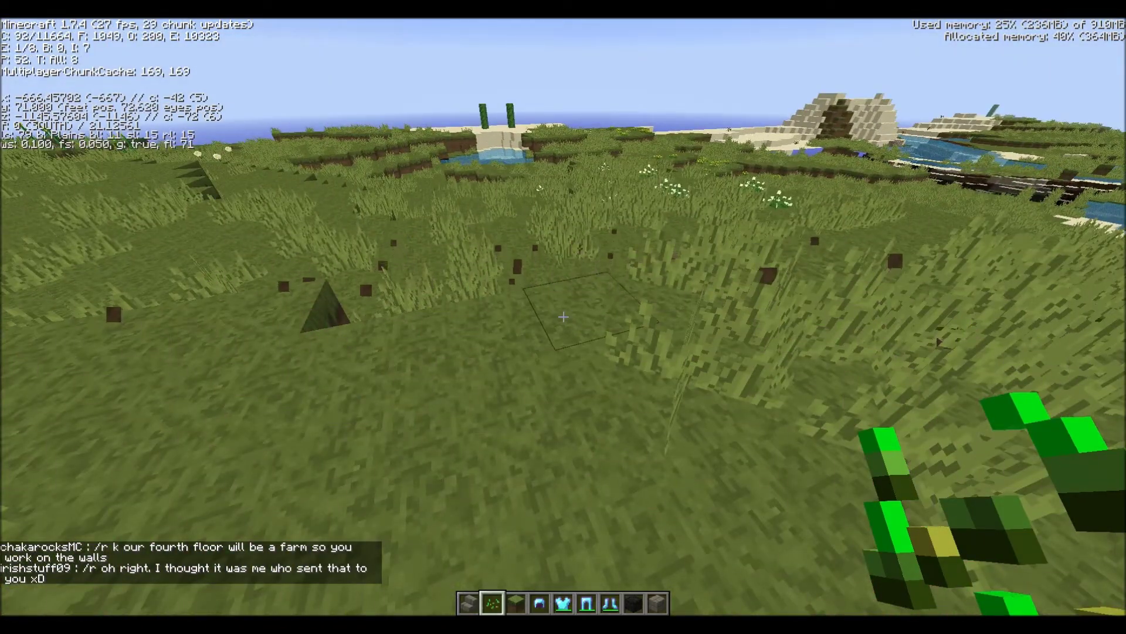
key("w")
key("w")
key("d")
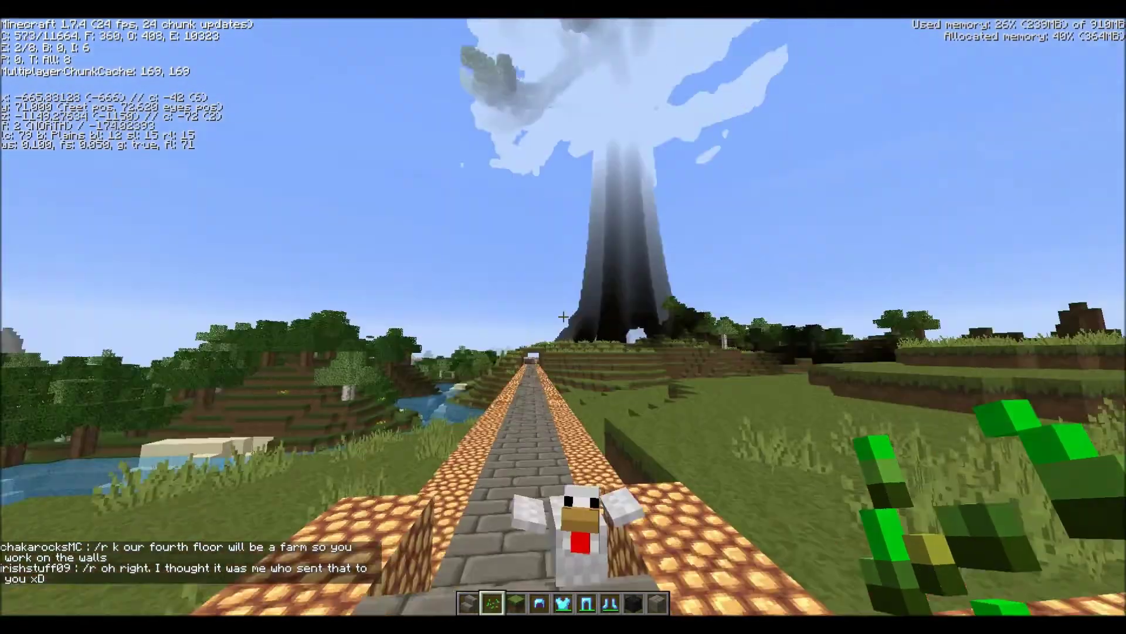
key("Escape")
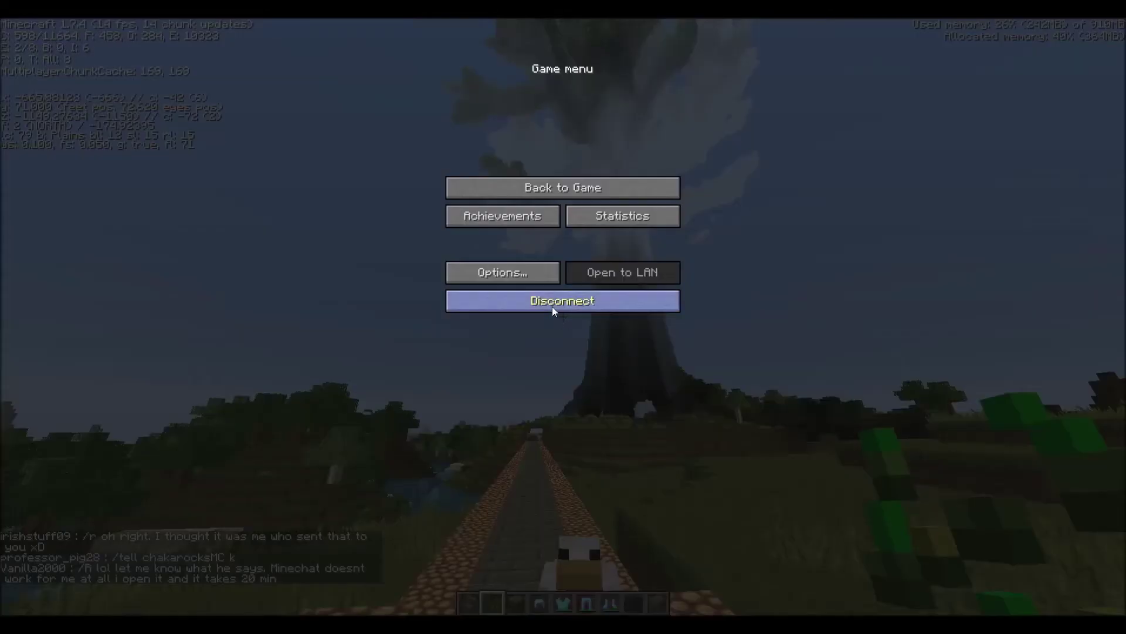
left_click(551, 306)
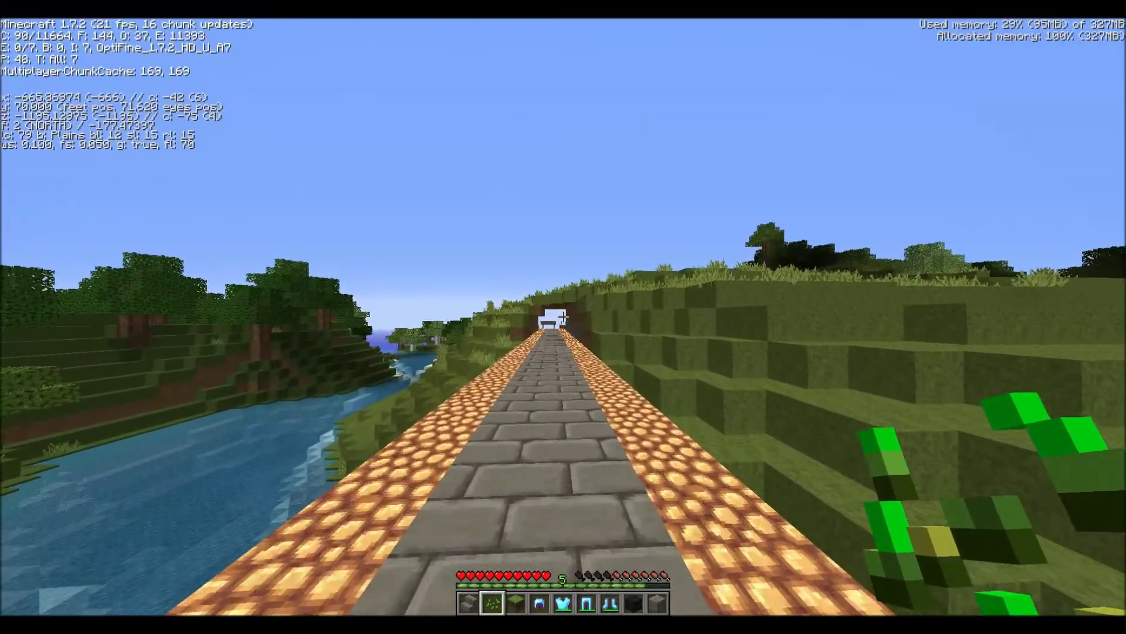
Follow the glowstone-edged stone brick path through the hill tunnel and down towards the village.
key("w")
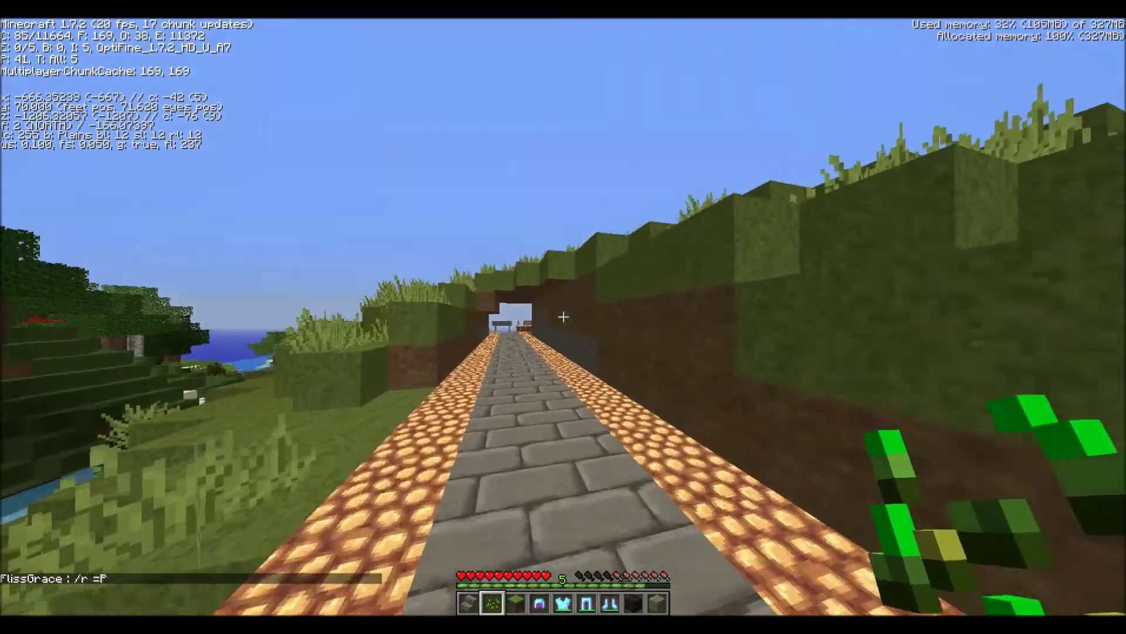
key("w")
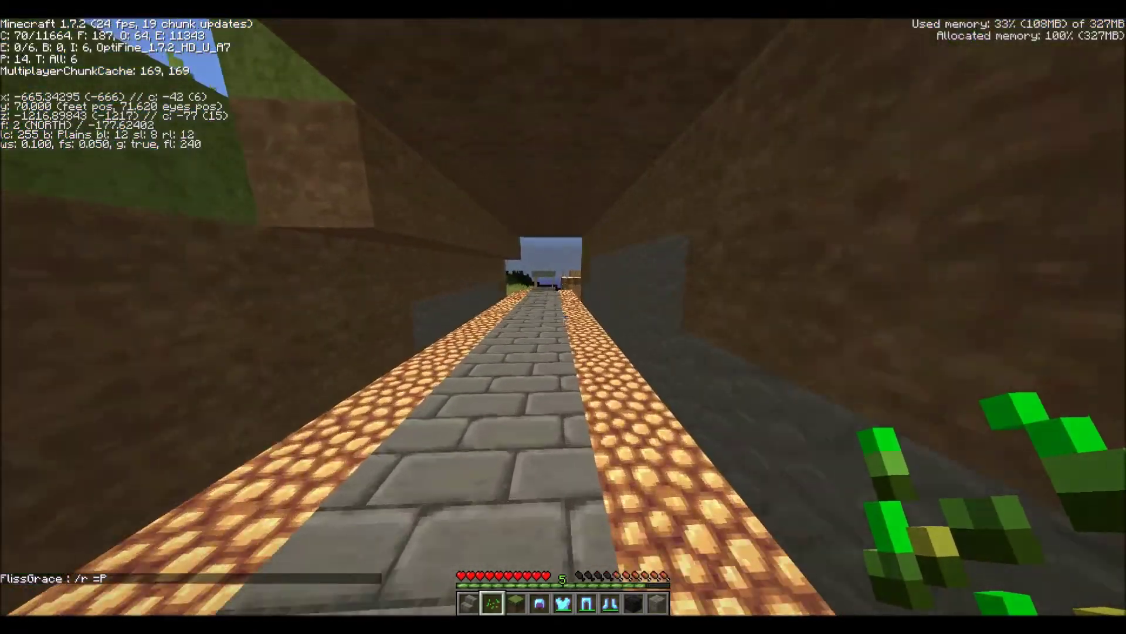
key("w")
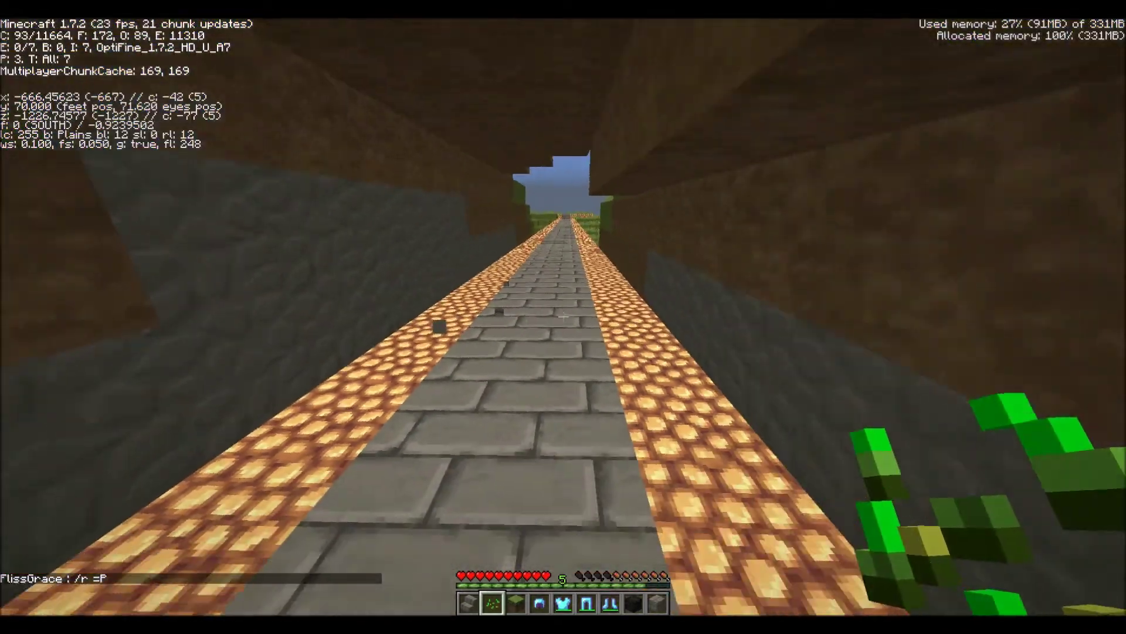
key("s")
key("w")
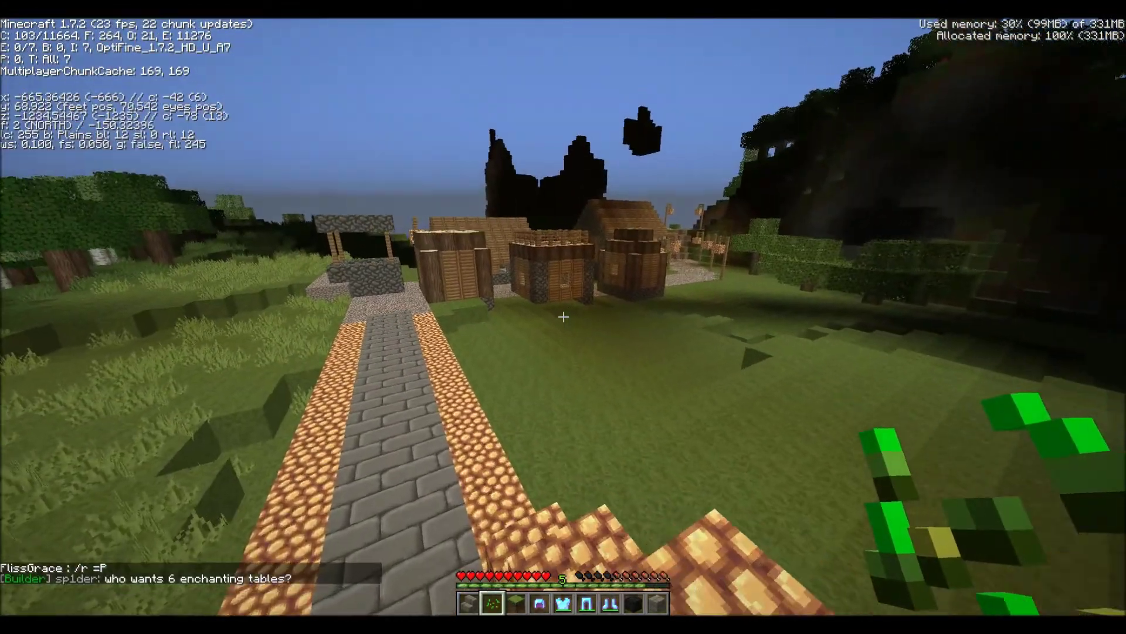
key("w")
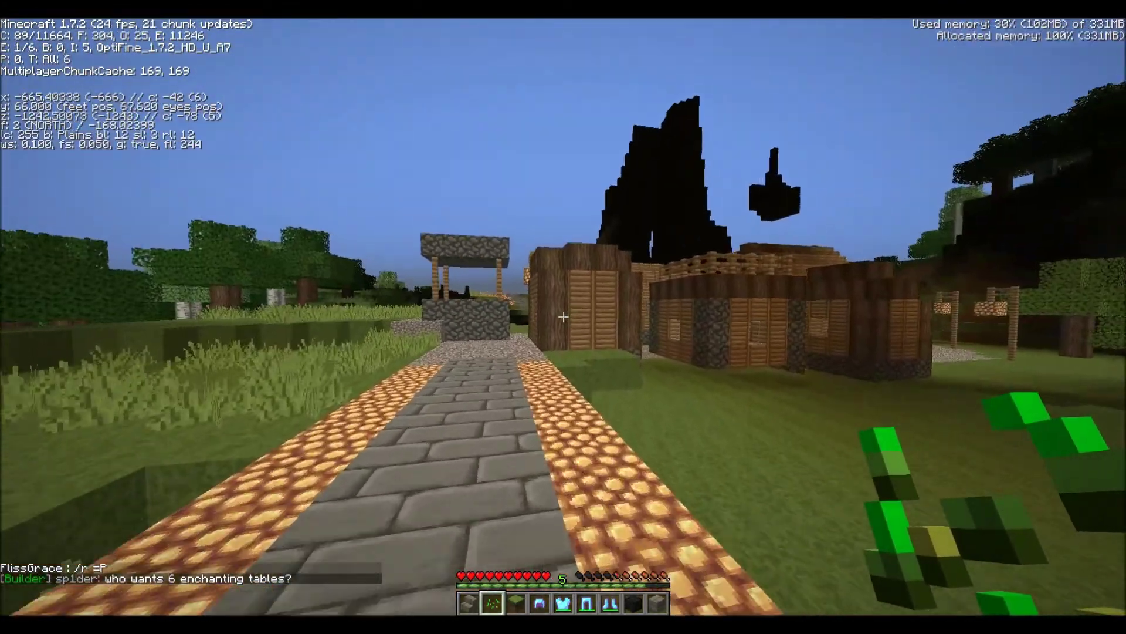
Walk past the well and along the village's gravel street to the glowstone lamp posts facing the giant tree.
key("w")
key("a")
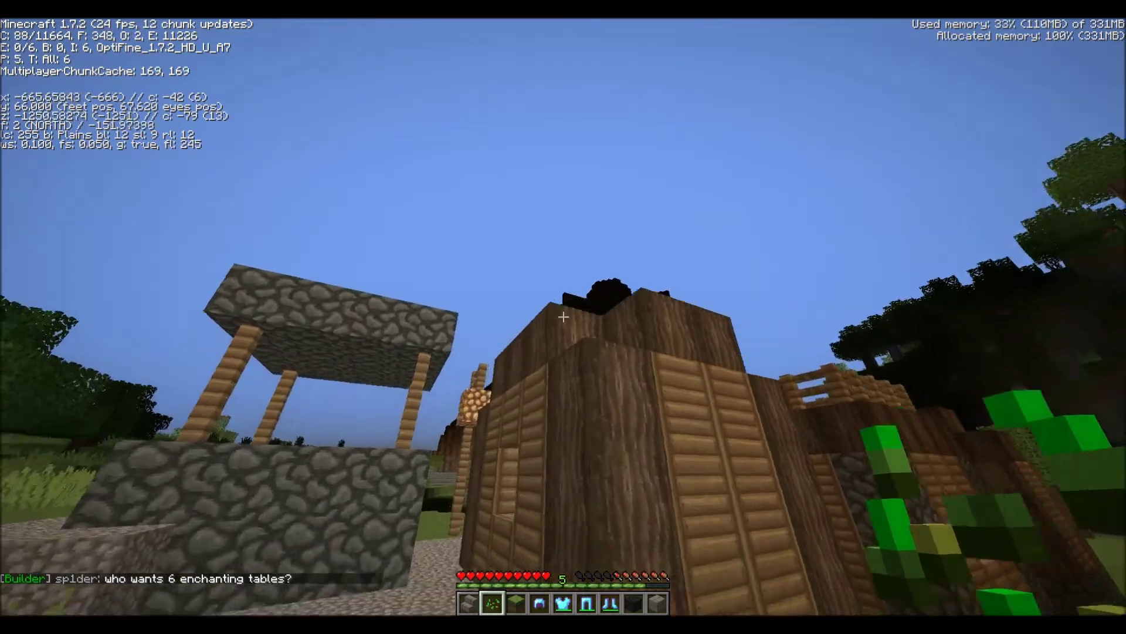
key("w")
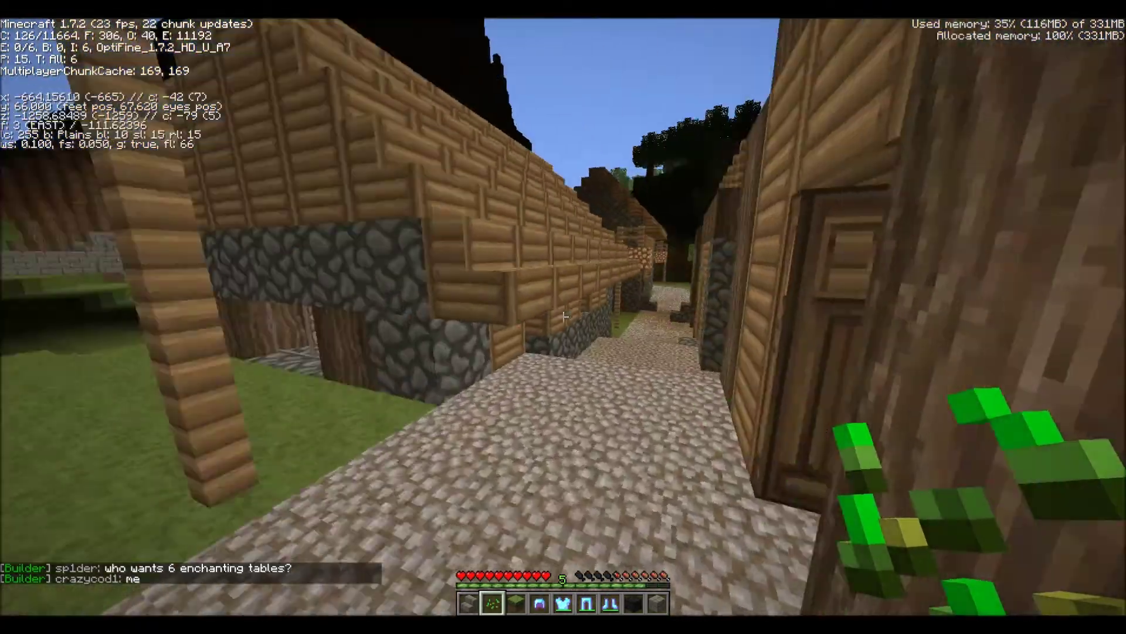
key("w")
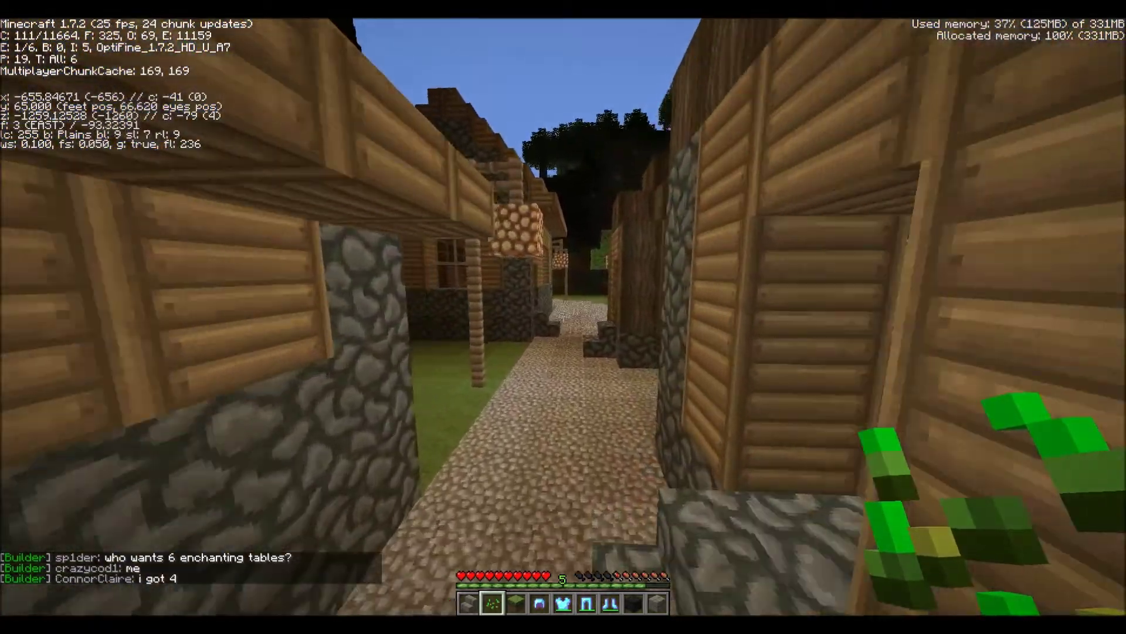
key("w")
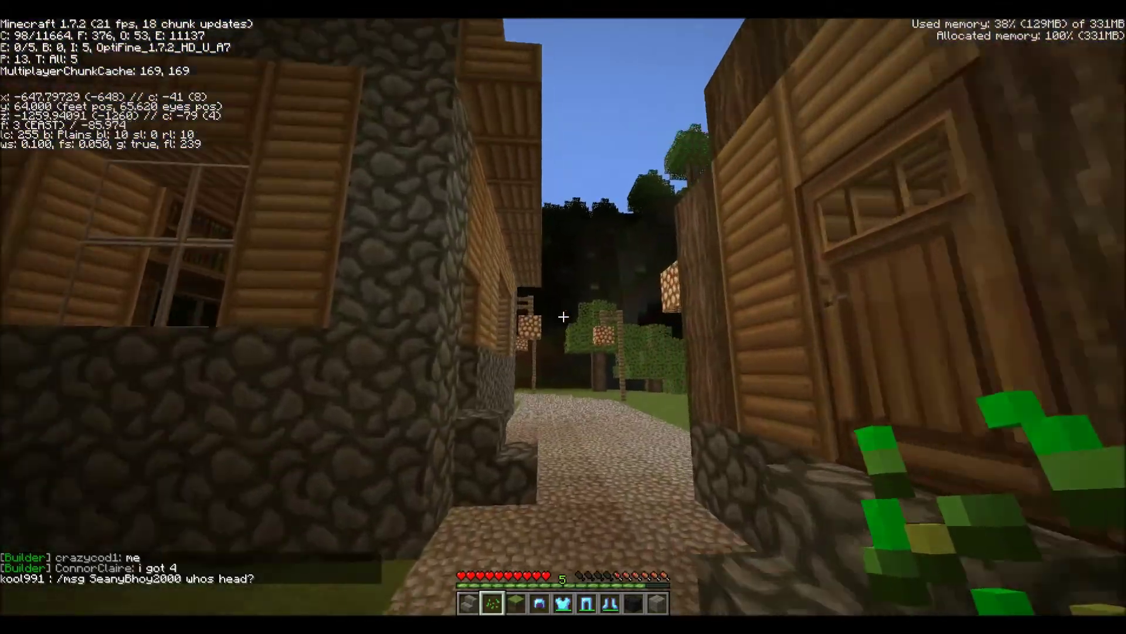
key("w")
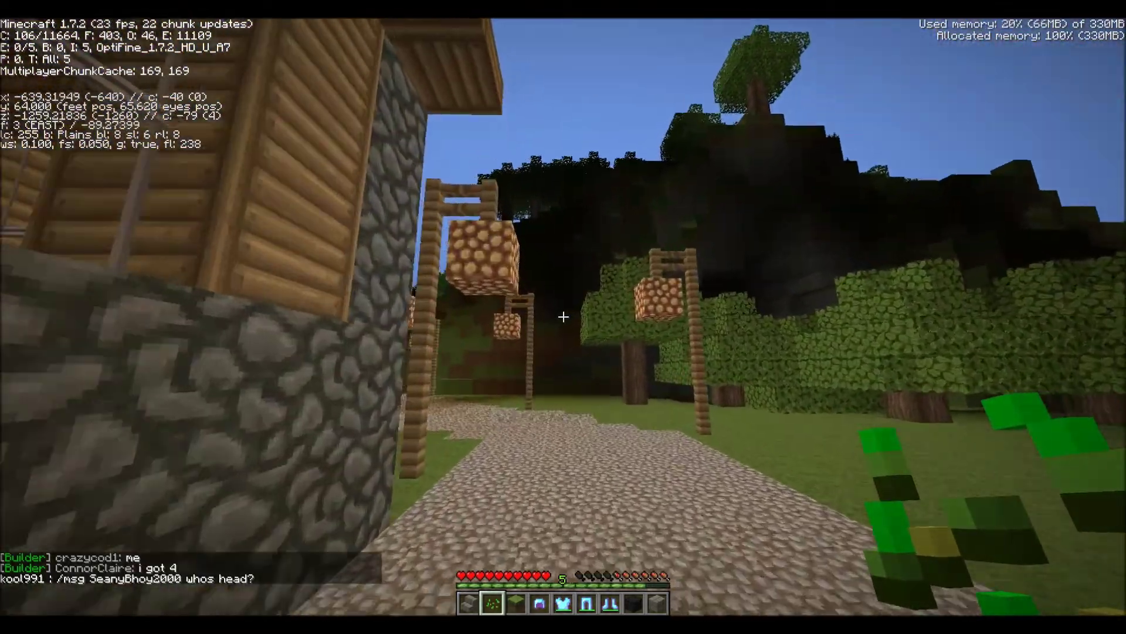
key("w")
key("d")
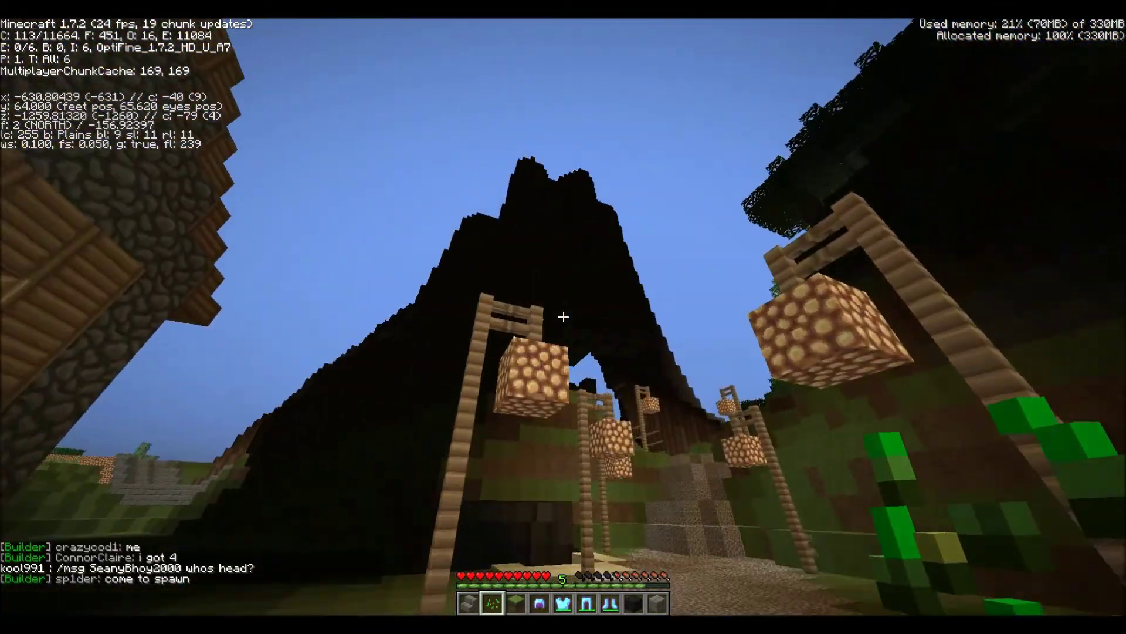
Approach the giant tree's base, switch to creative mode with /gm c and take off.
key("w")
key("space")
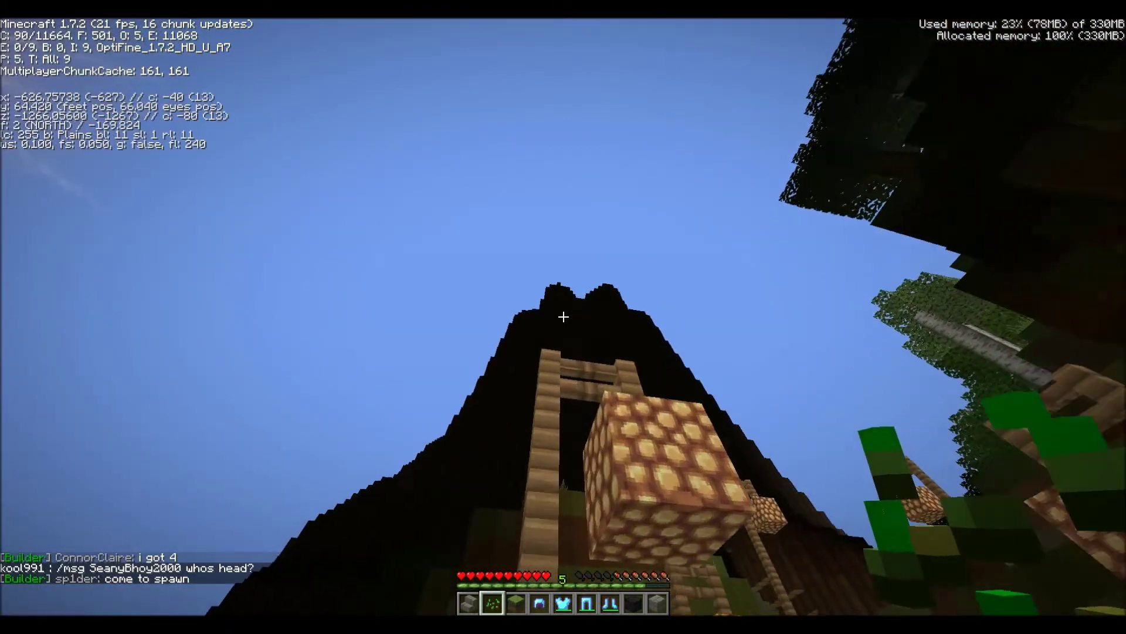
key("w")
key("t")
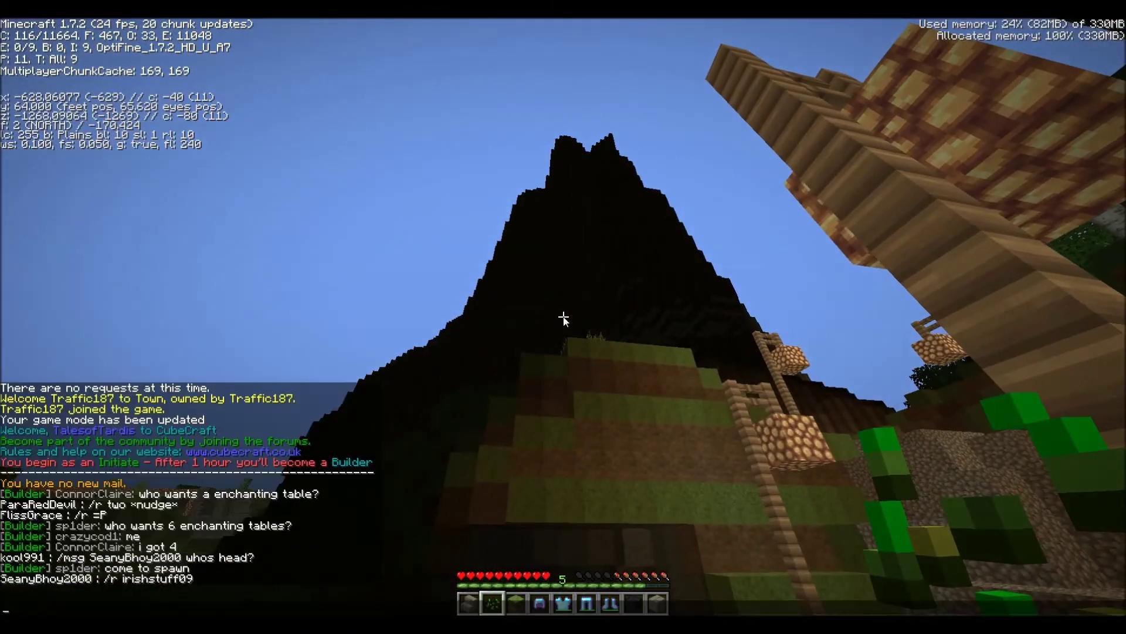
type("/gm c")
key("Return")
key("space")
key("space")
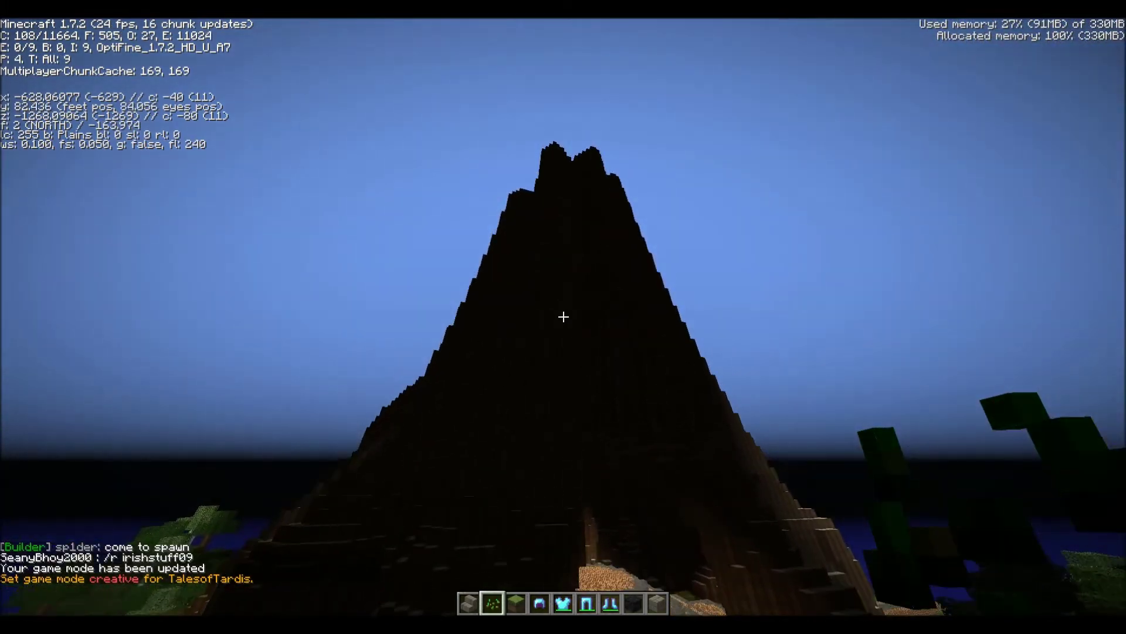
Fly up along the giant tree's trunk to just beneath its lowest branches.
key("space")
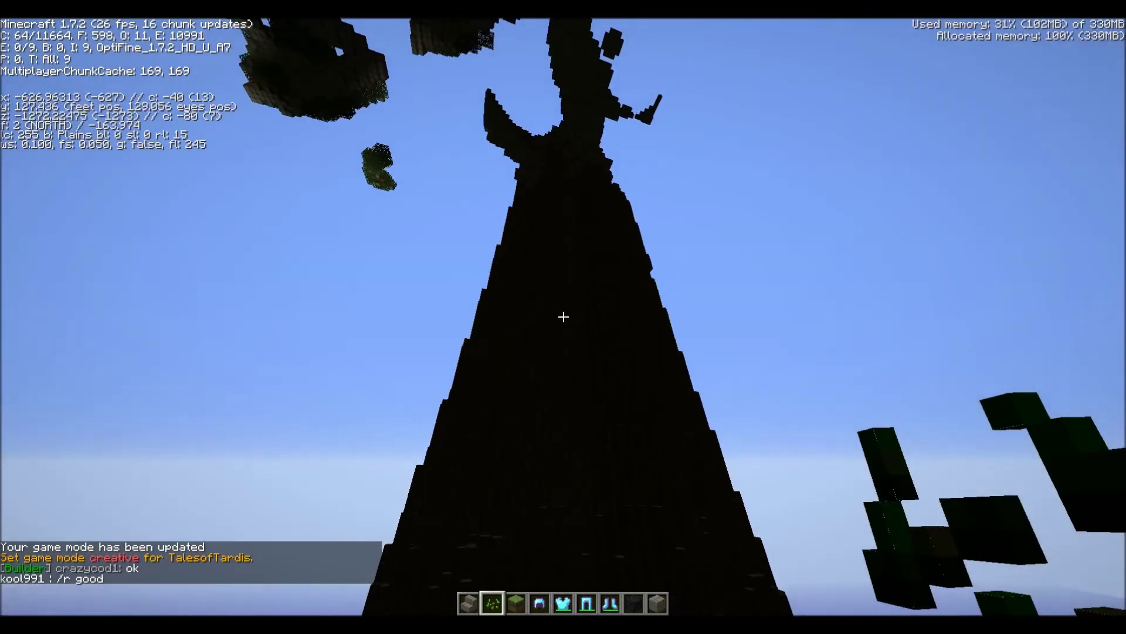
key("space")
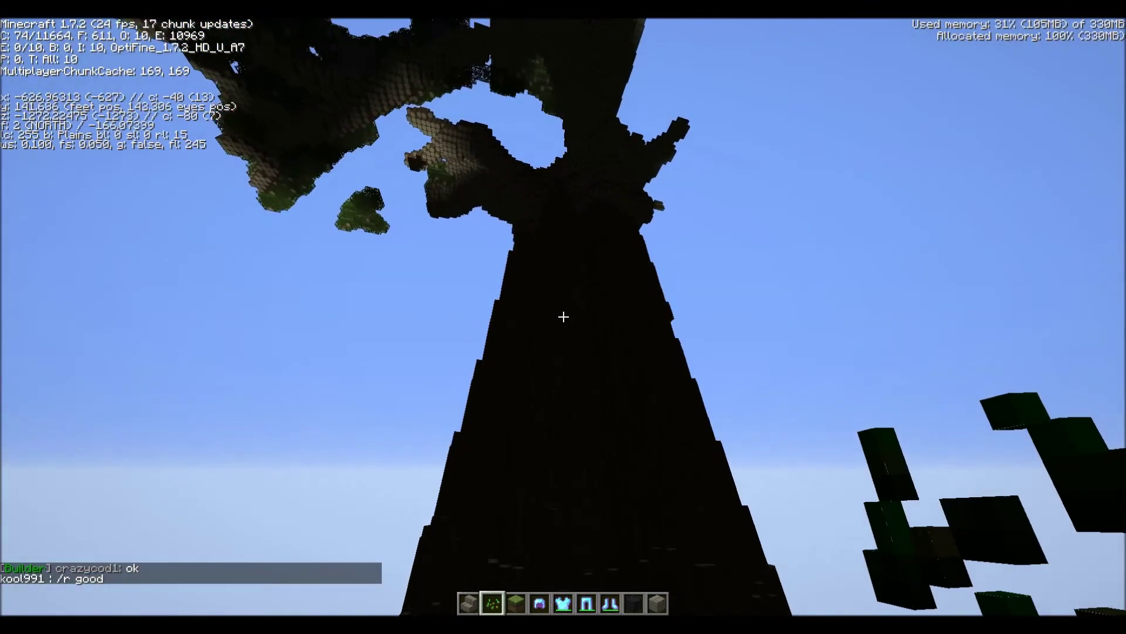
key("space")
key("w")
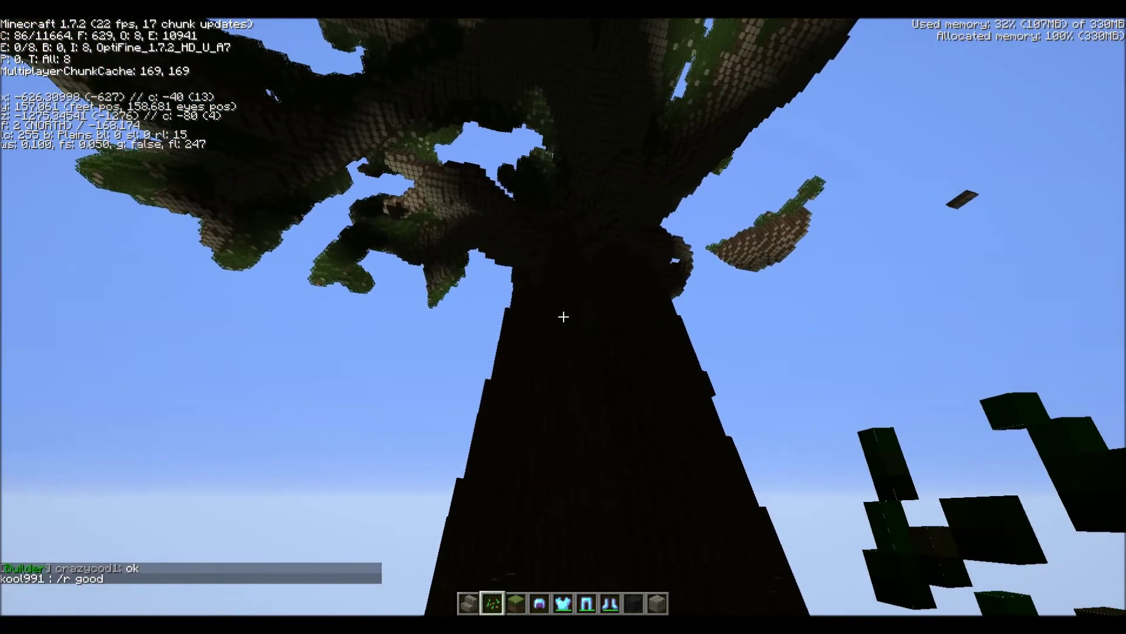
key("space")
key("w")
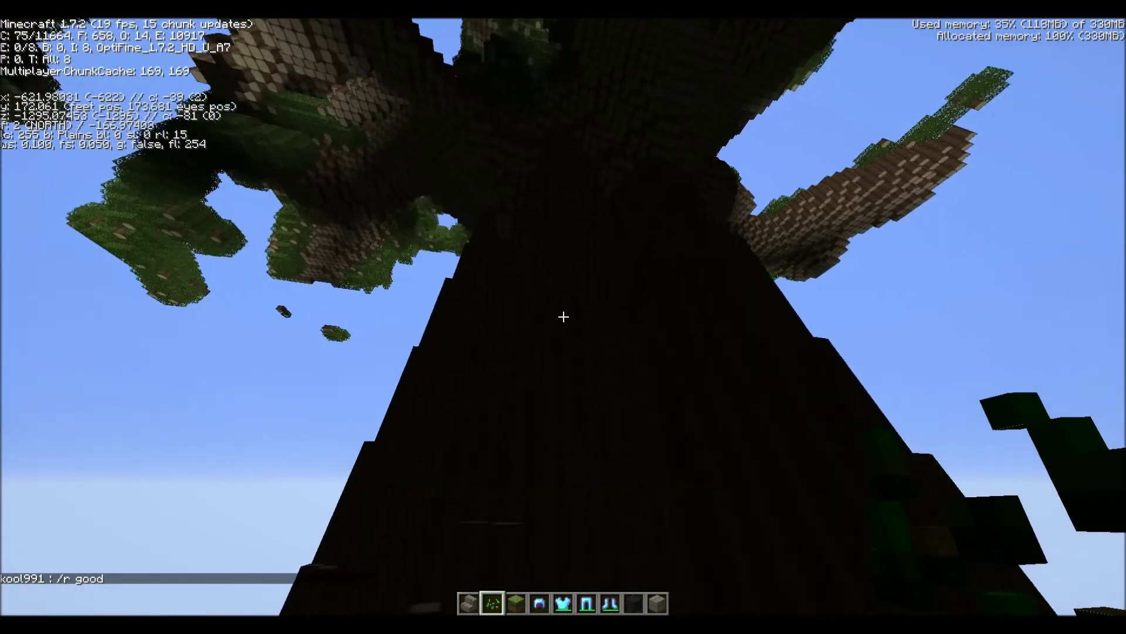
Rise beneath the giant tree's branches and back away until the trunk and lower canopy are in view.
key("space")
key("s")
key("a")
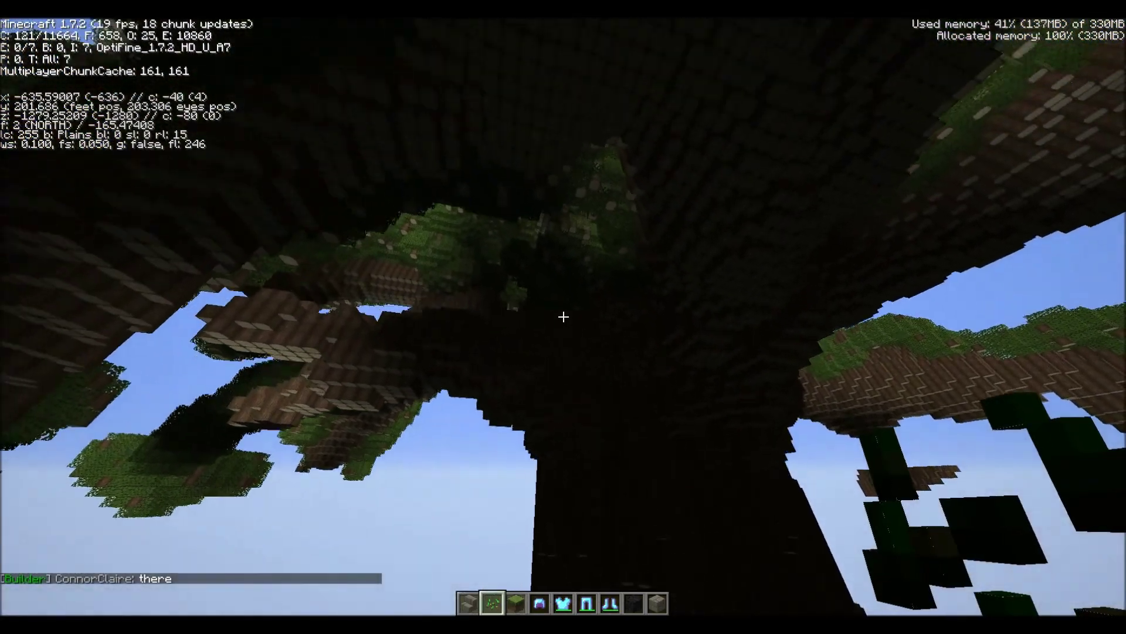
key("space")
key("s")
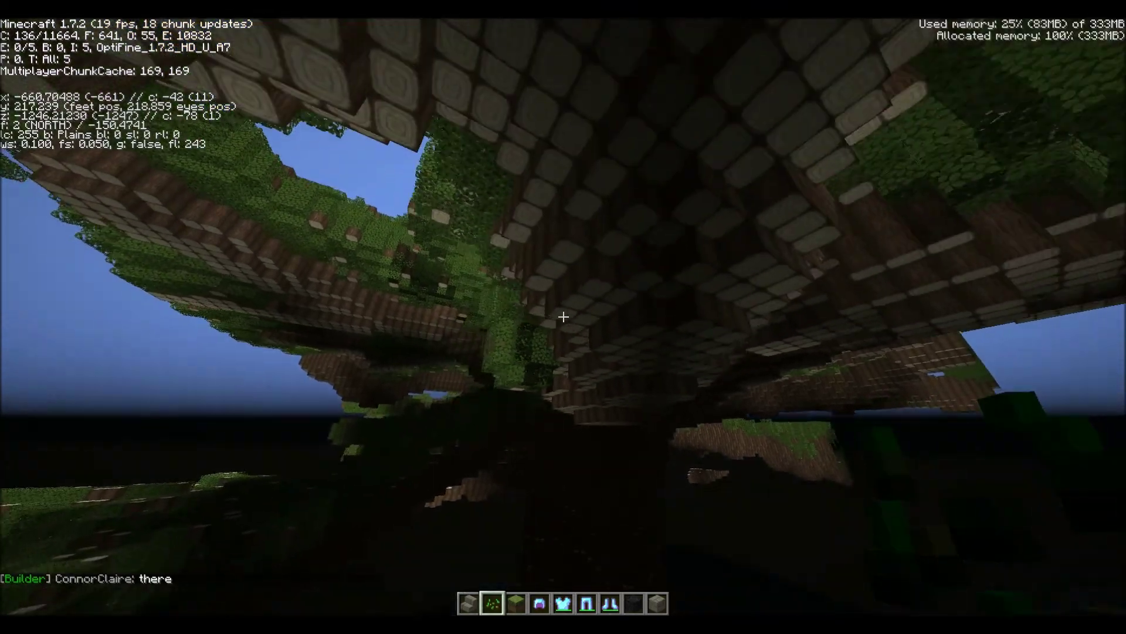
key("s")
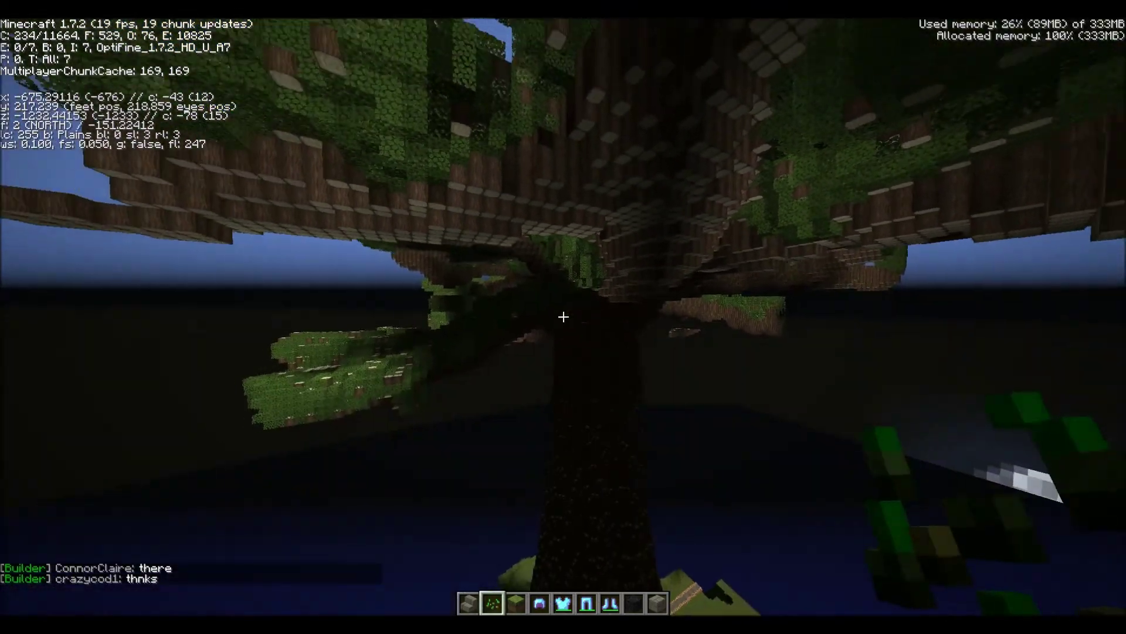
Fly sideways and up around the outer branches to look across the leafy top of the canopy.
key("space")
key("a")
key("space")
key("a")
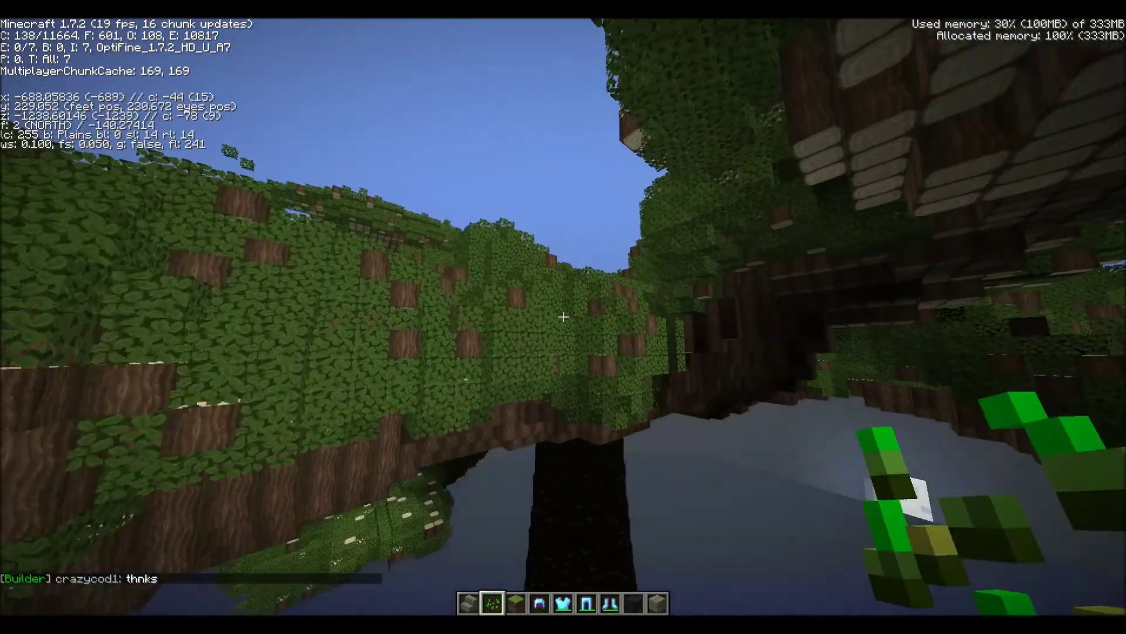
key("space")
key("a")
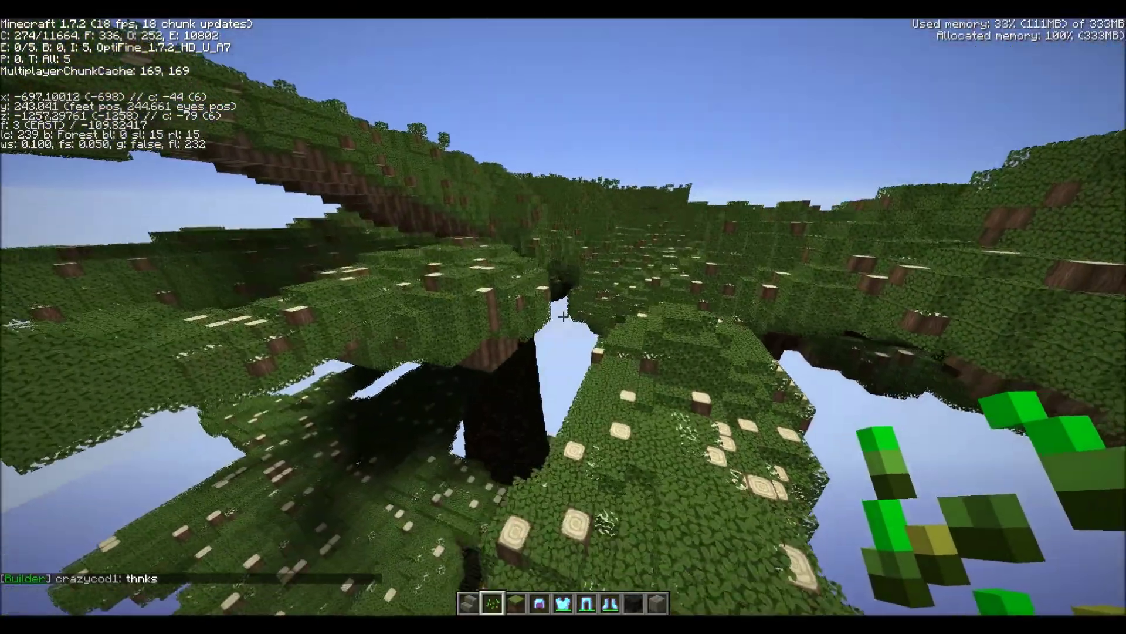
Descend through the gap between the leafy branches to just above the village ground, facing up at the giant tree.
key("w")
key("shift")
key("w")
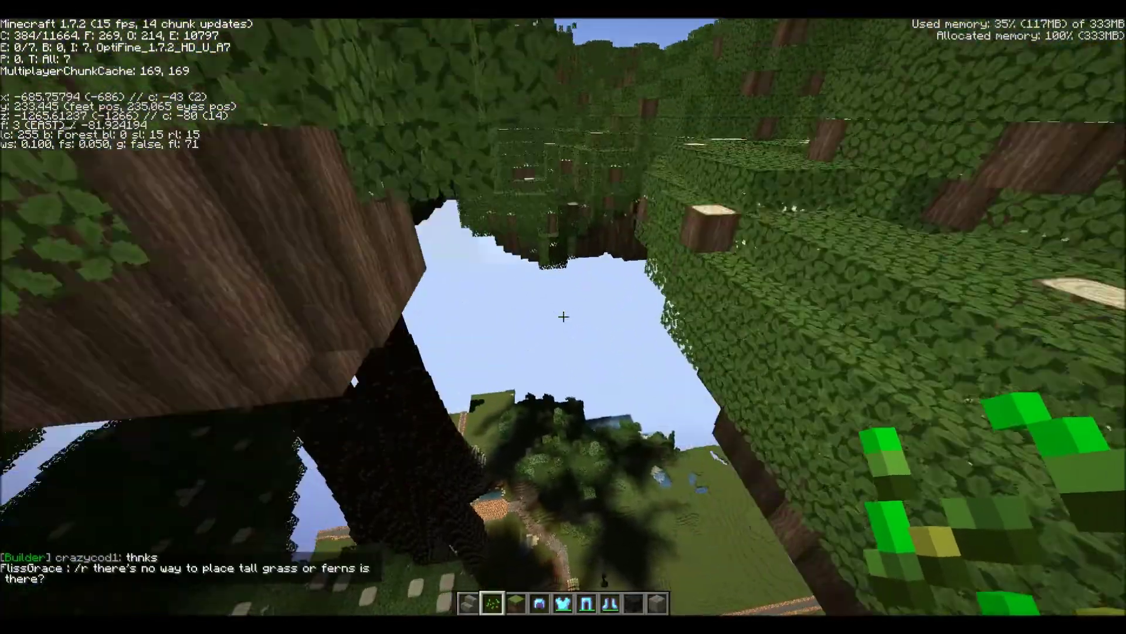
key("shift")
key("w")
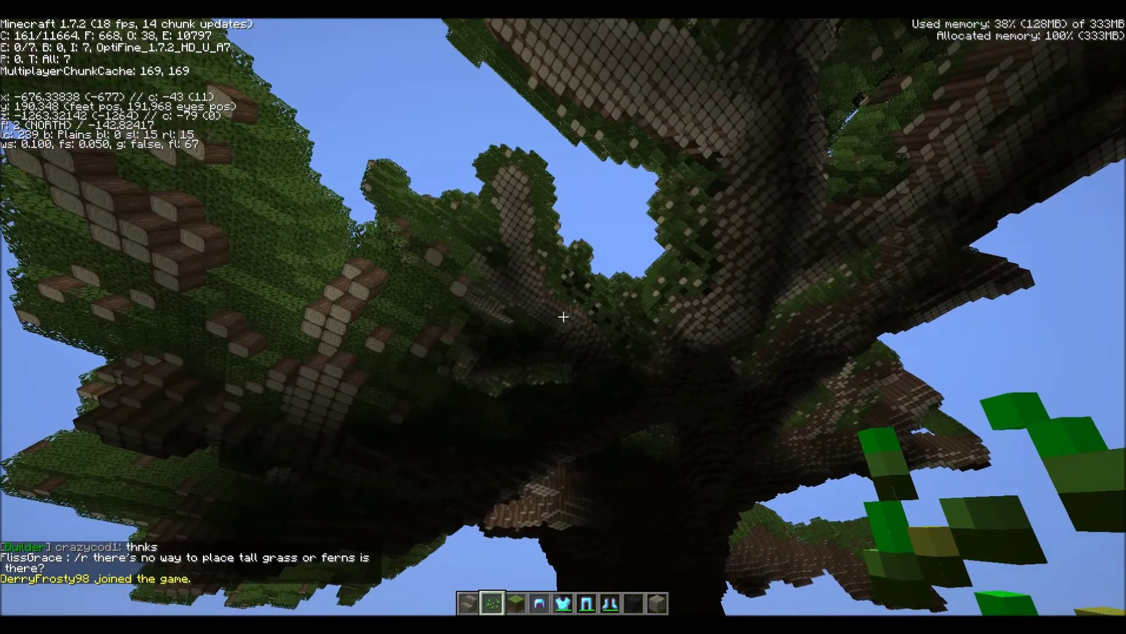
key("shift")
key("d")
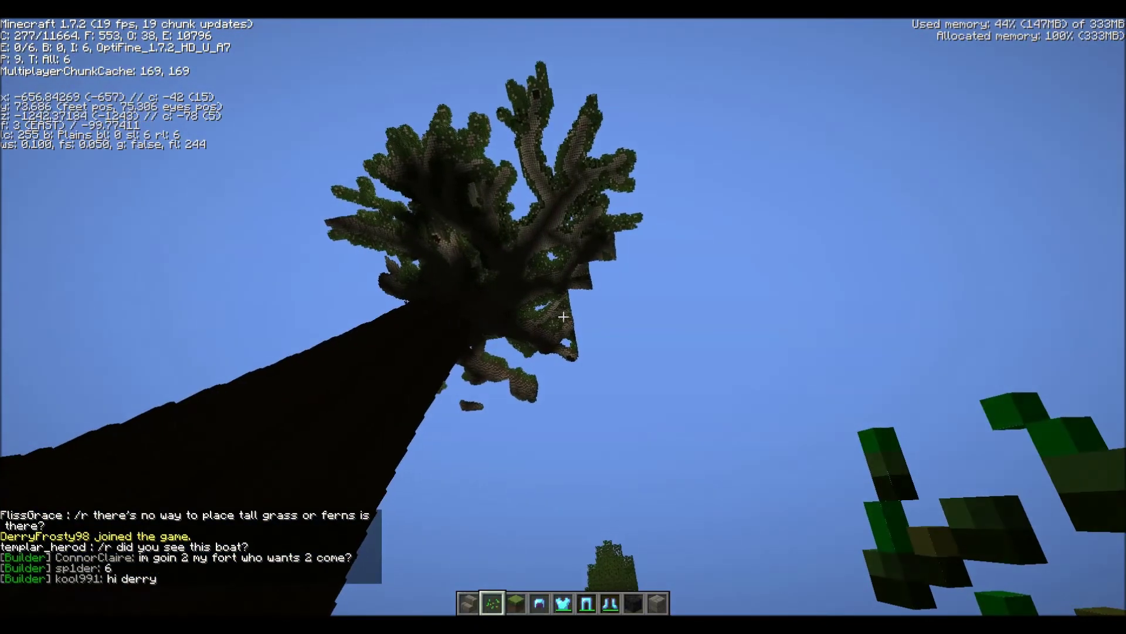
Fly up and back above the village houses to view the giant tree's base and the surrounding plains.
key("s")
key("space")
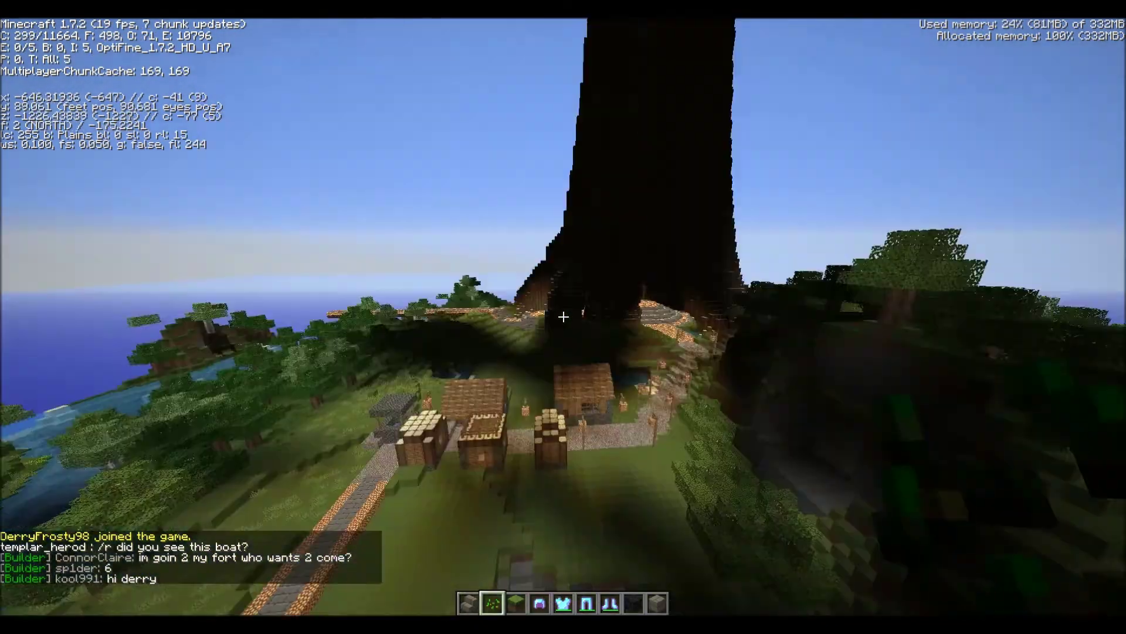
key("d")
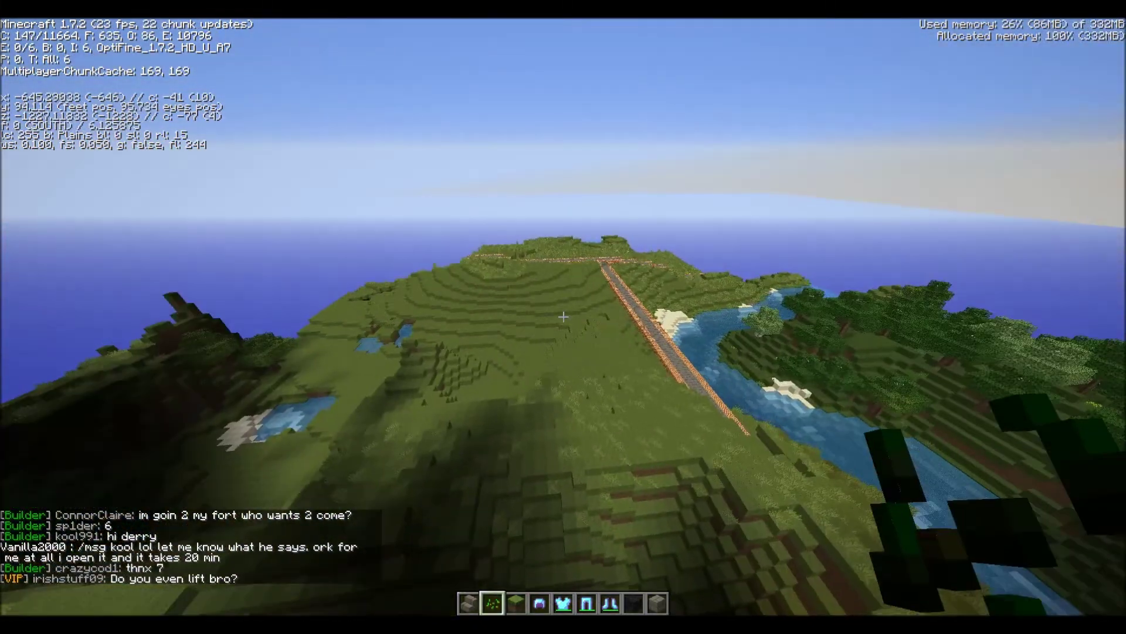
key("w")
key("space")
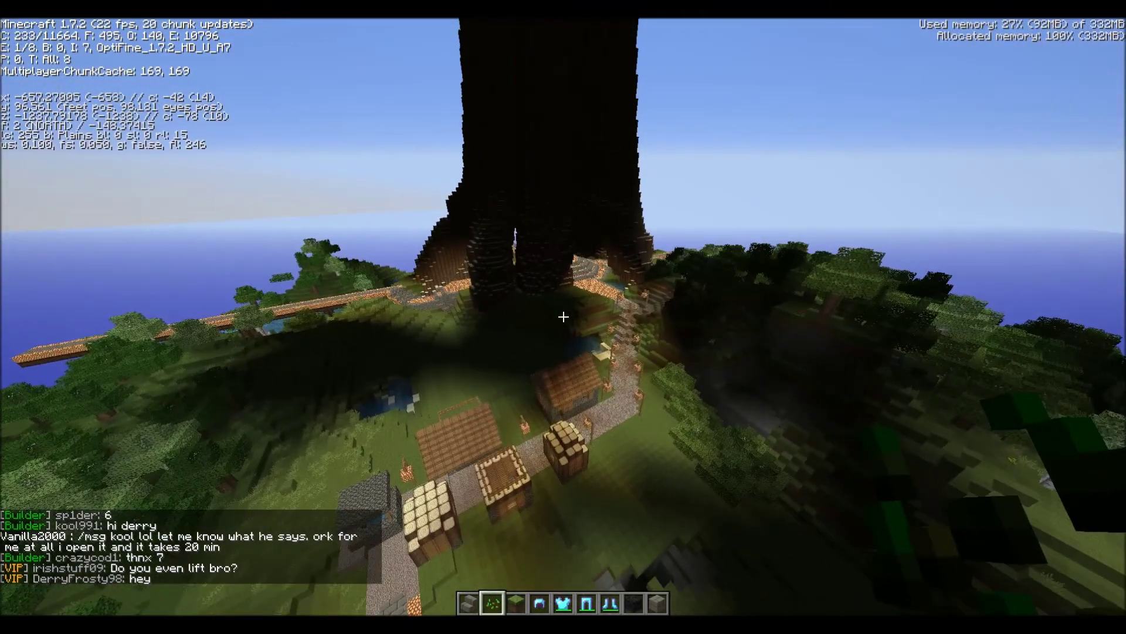
Fly up alongside the giant tree's trunk until close beneath its large branches.
key("w")
key("space")
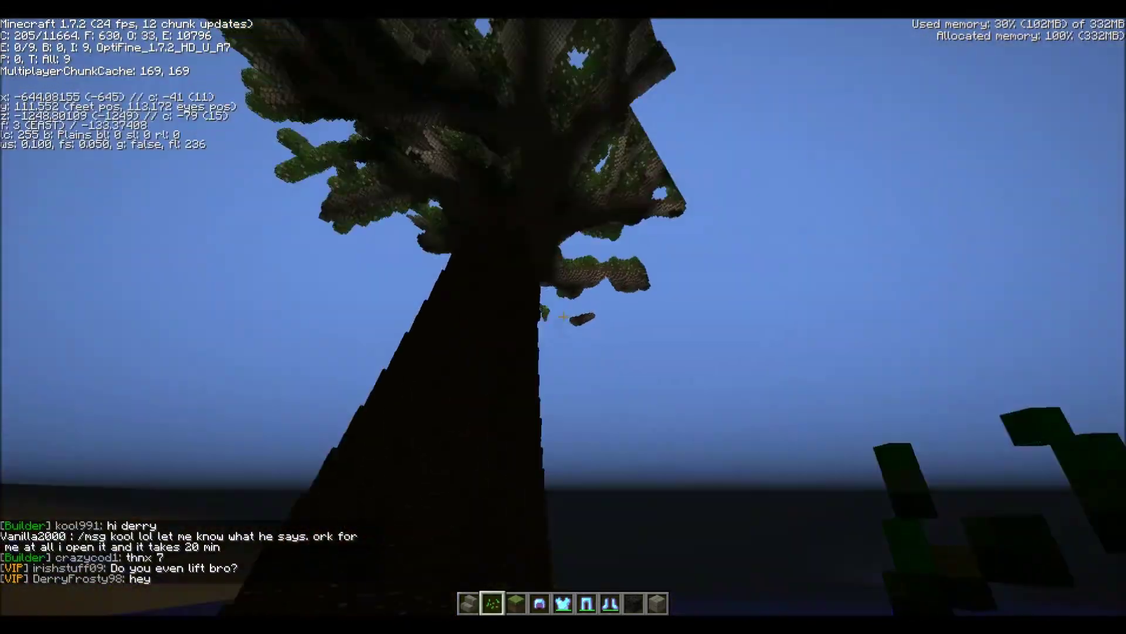
key("d")
key("space")
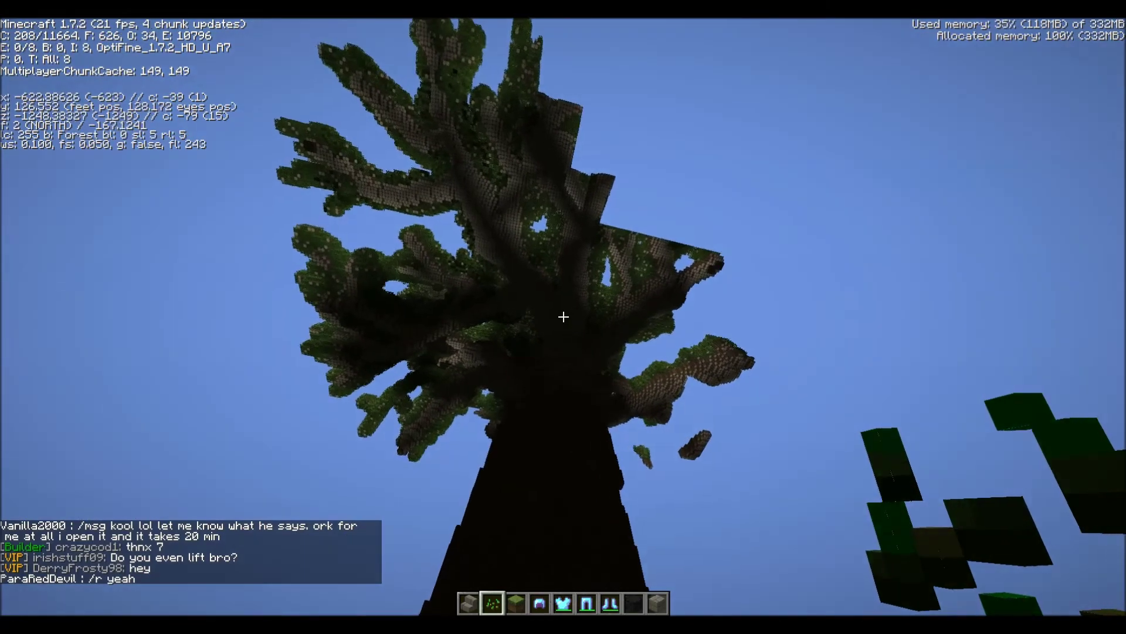
key("d")
key("space")
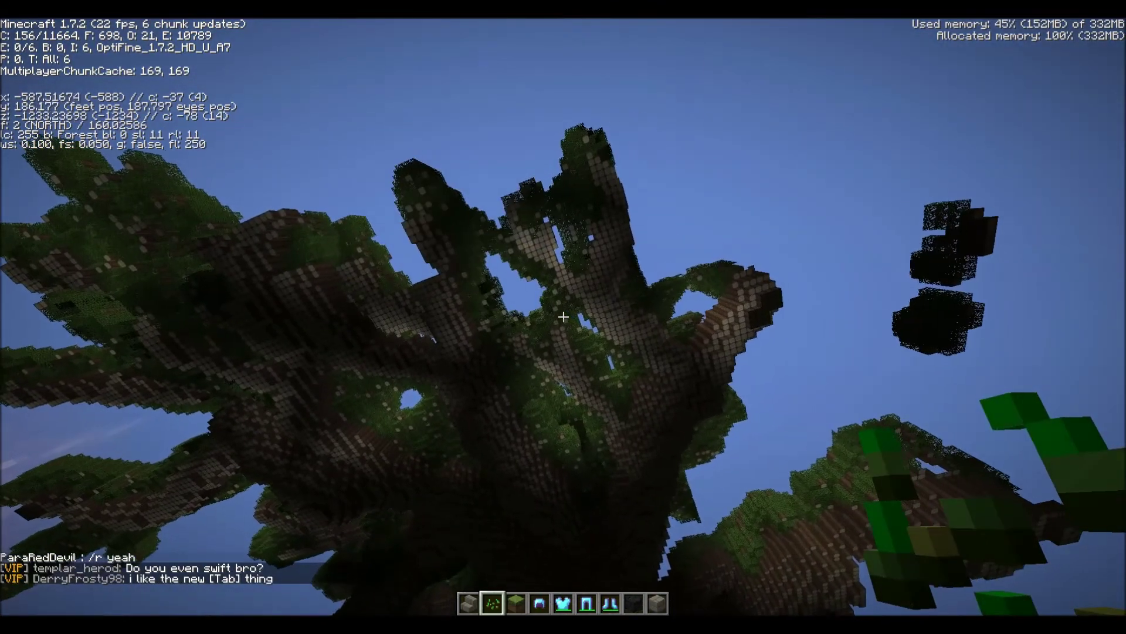
Fly sideways beneath the canopy and descend to the grassy ground, facing up at the giant tree.
key("a")
key("space")
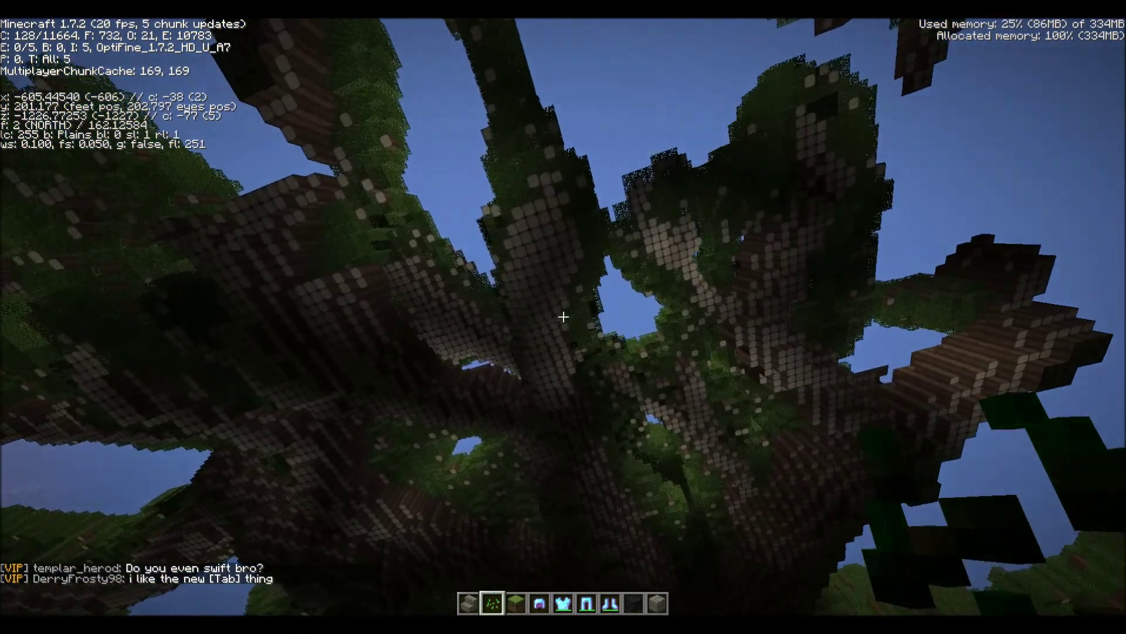
key("a")
key("space")
key("shift")
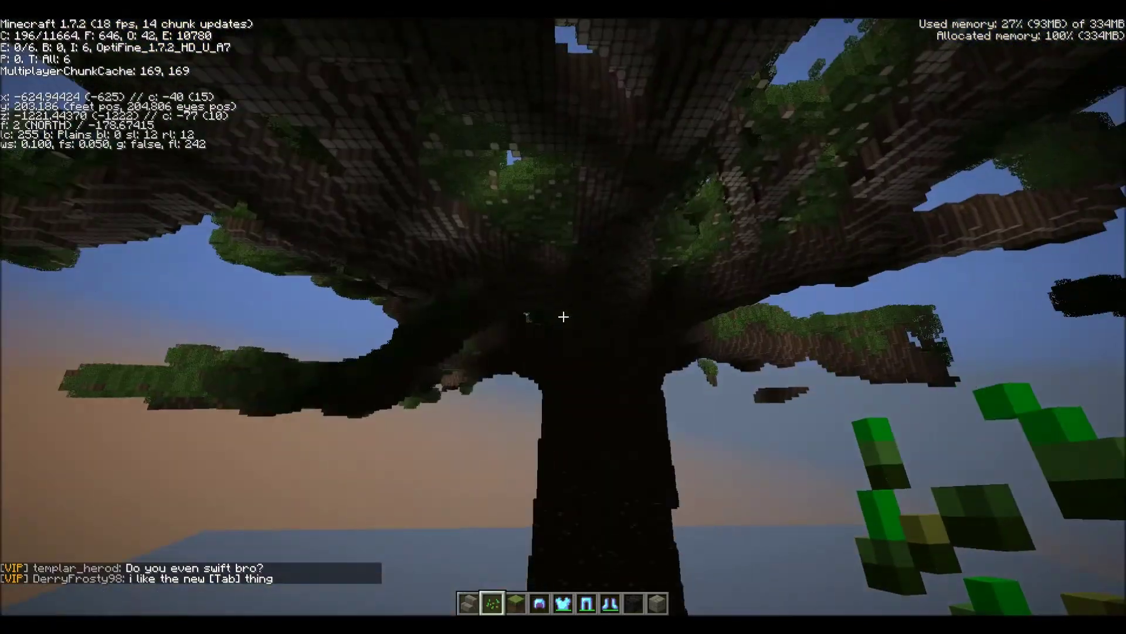
key("shift")
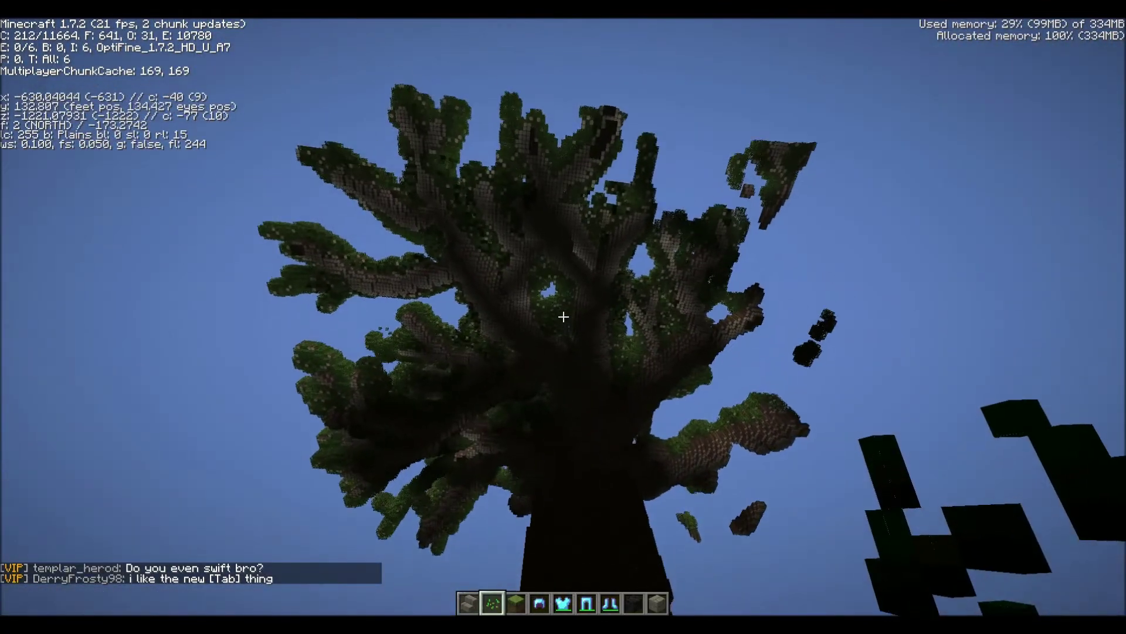
key("shift")
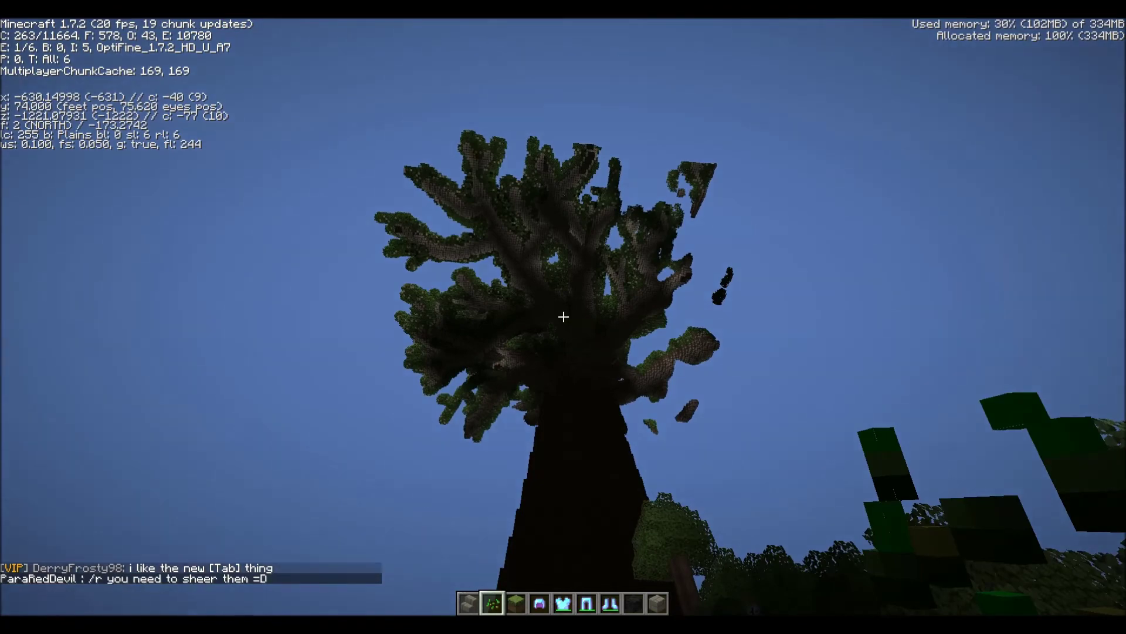
Walk across the grassy hillside and turn to face the setting sun.
key("d")
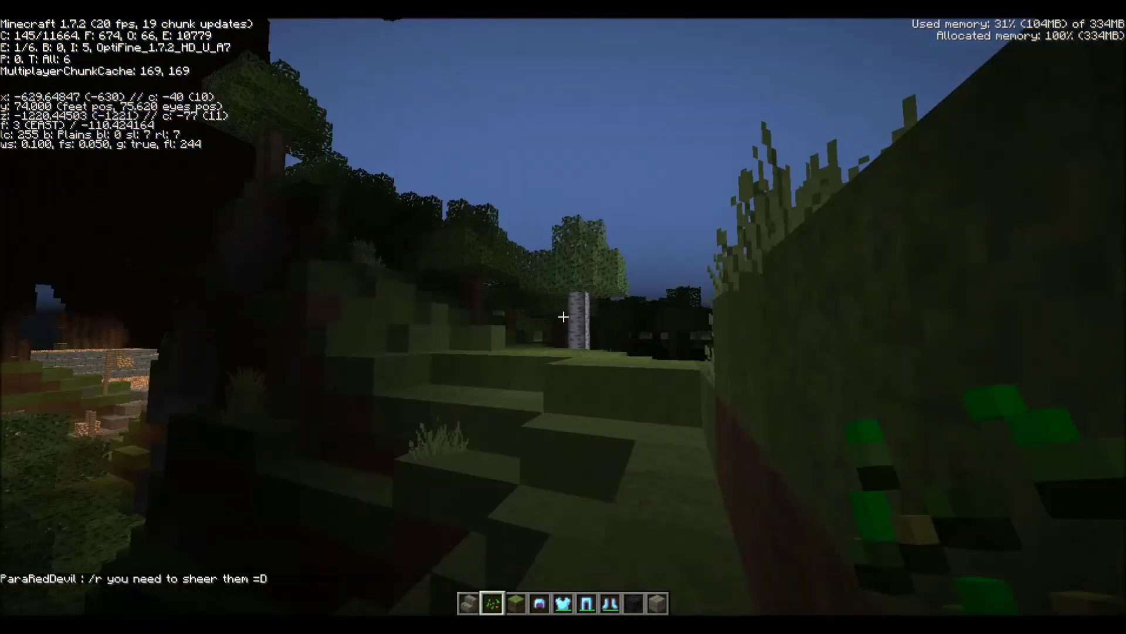
key("w")
key("w")
key("space")
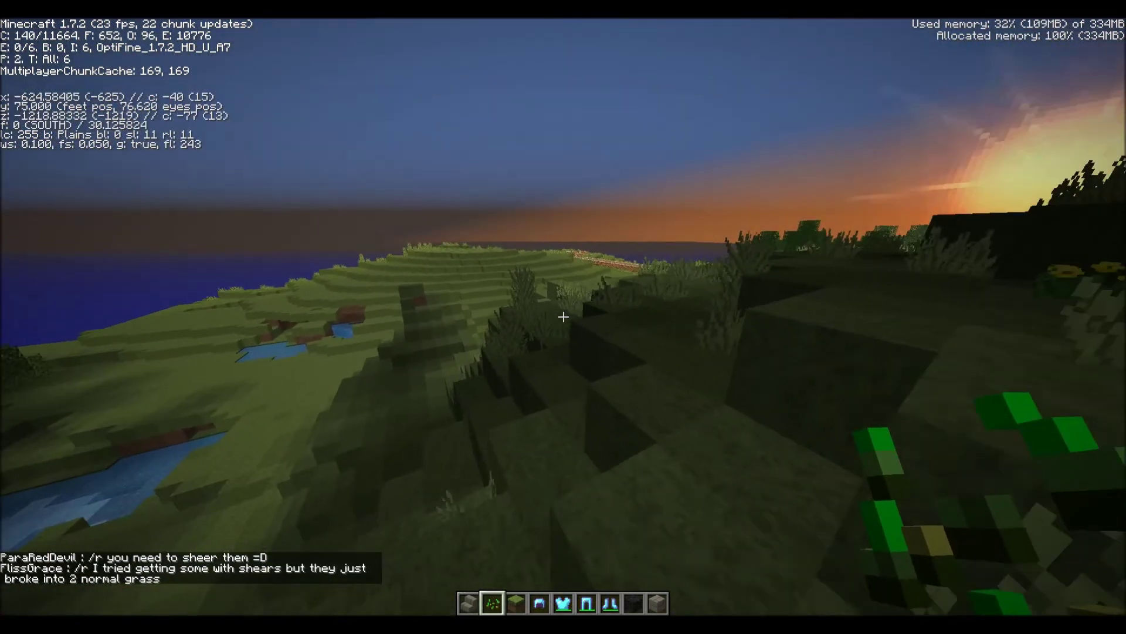
key("space")
key("w")
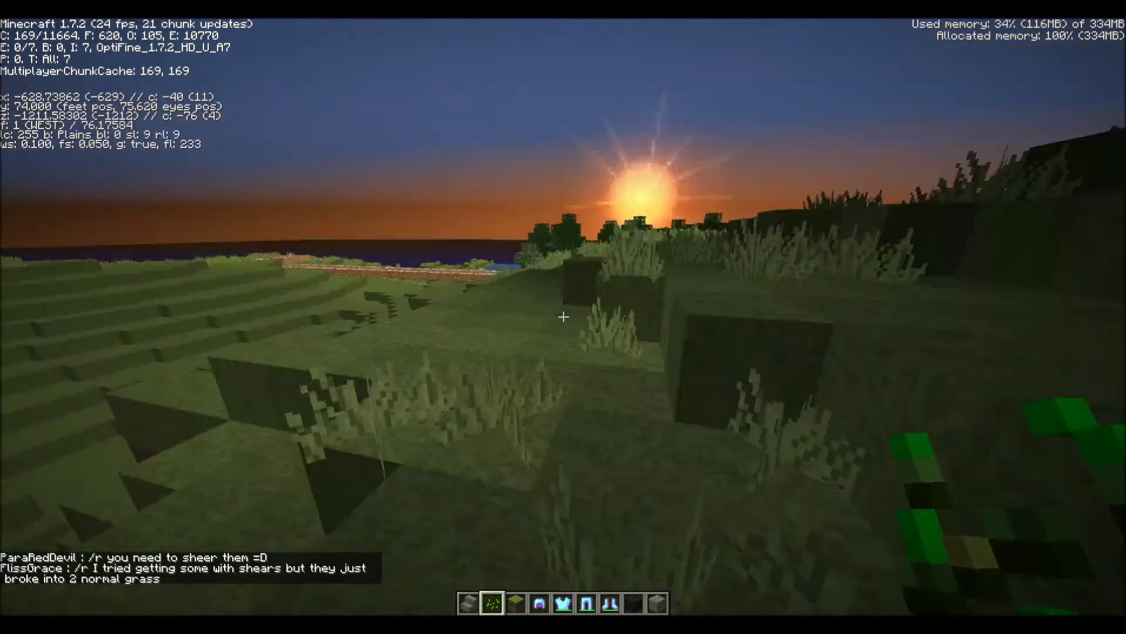
Take off from the hillside and fly backward over the village houses, facing the plains and the glowstone-edged road.
key("space")
key("space")
key("w")
key("space")
key("s")
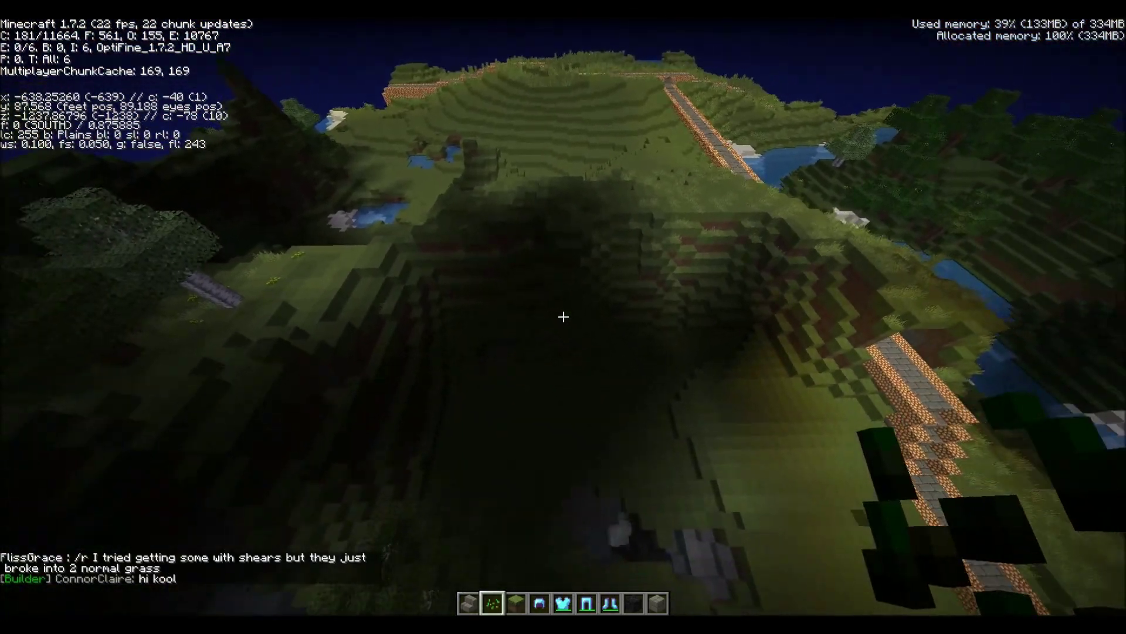
key("space")
key("s")
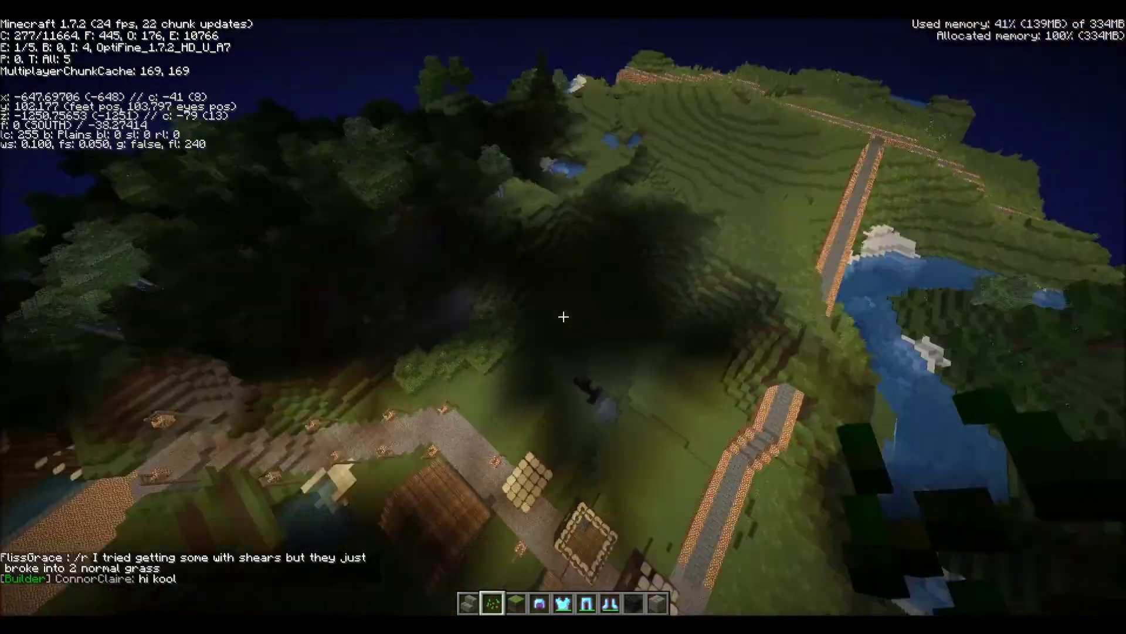
Keep backing upward high above the village to beside the giant tree's trunk, viewing the forest and river below.
key("space")
key("s")
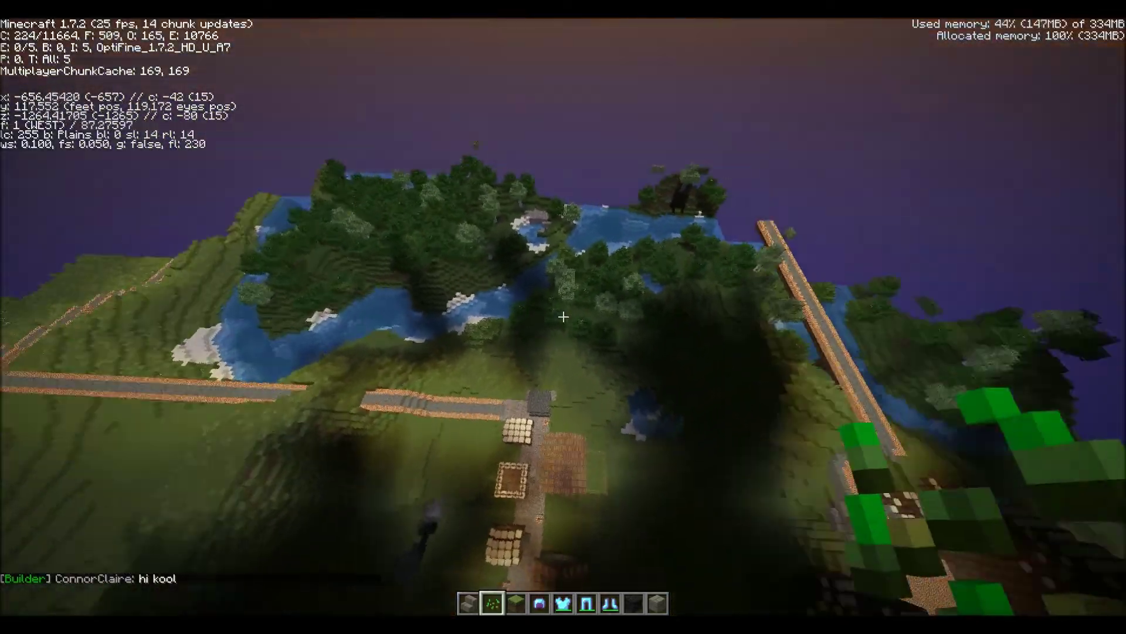
key("space")
key("s")
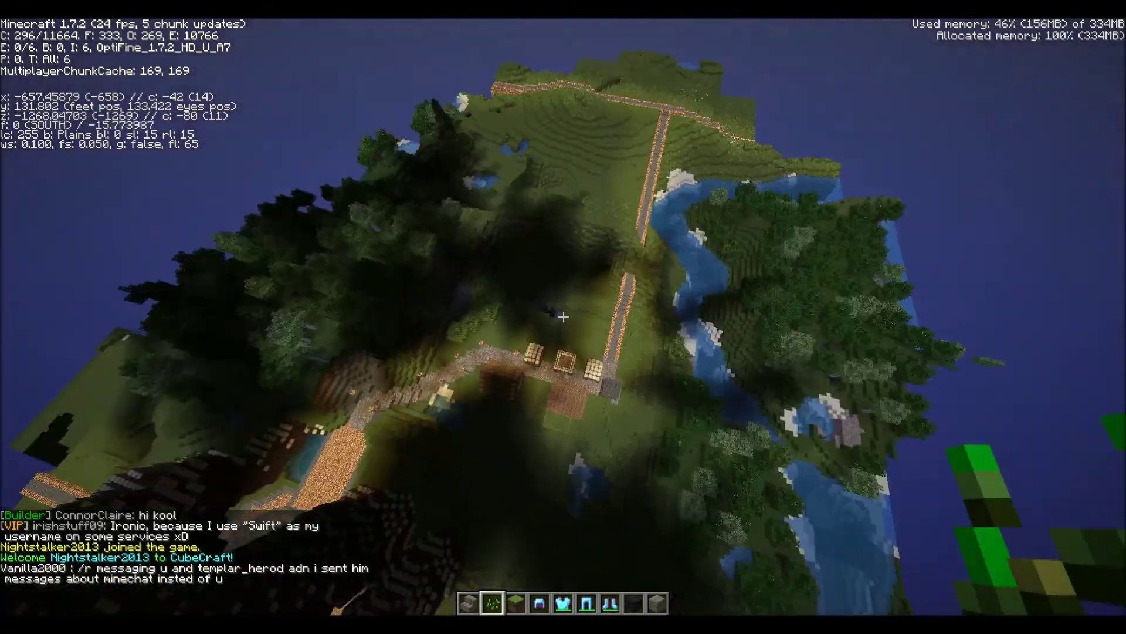
key("space")
key("s")
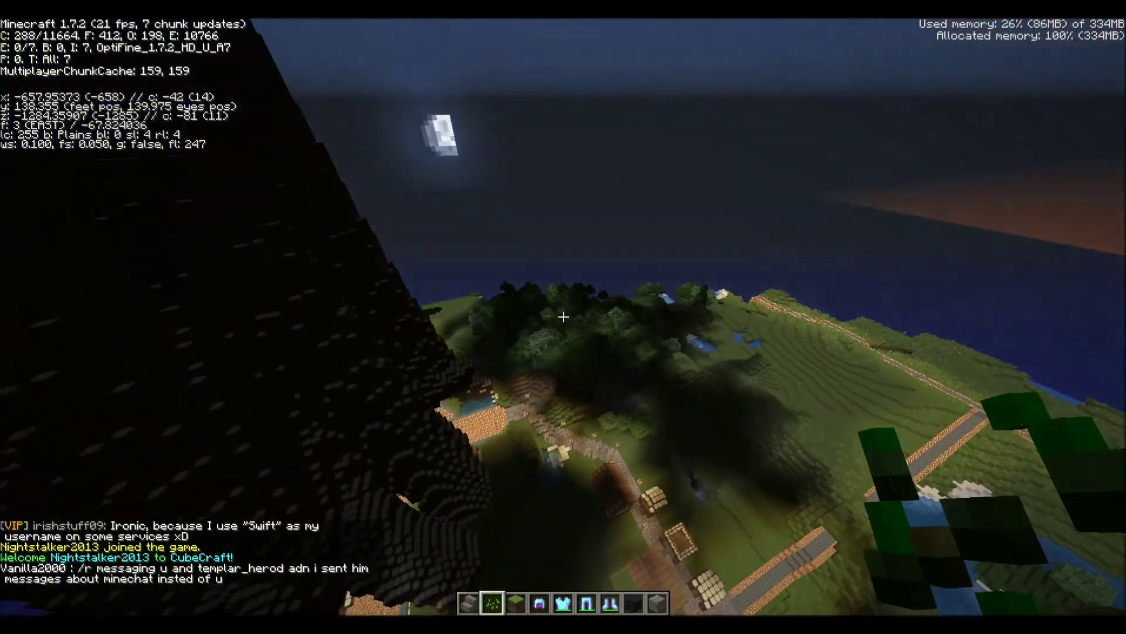
Rise and fly sideways past the giant tree's trunk to overlook the village, road and river from high above.
key("space")
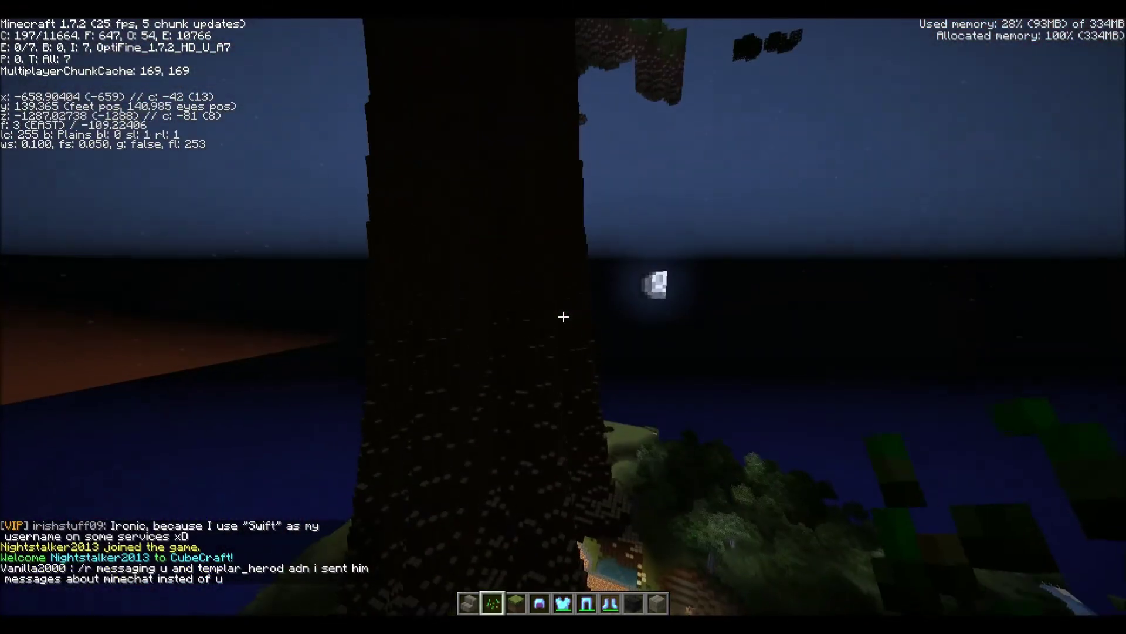
key("space")
key("space")
key("a")
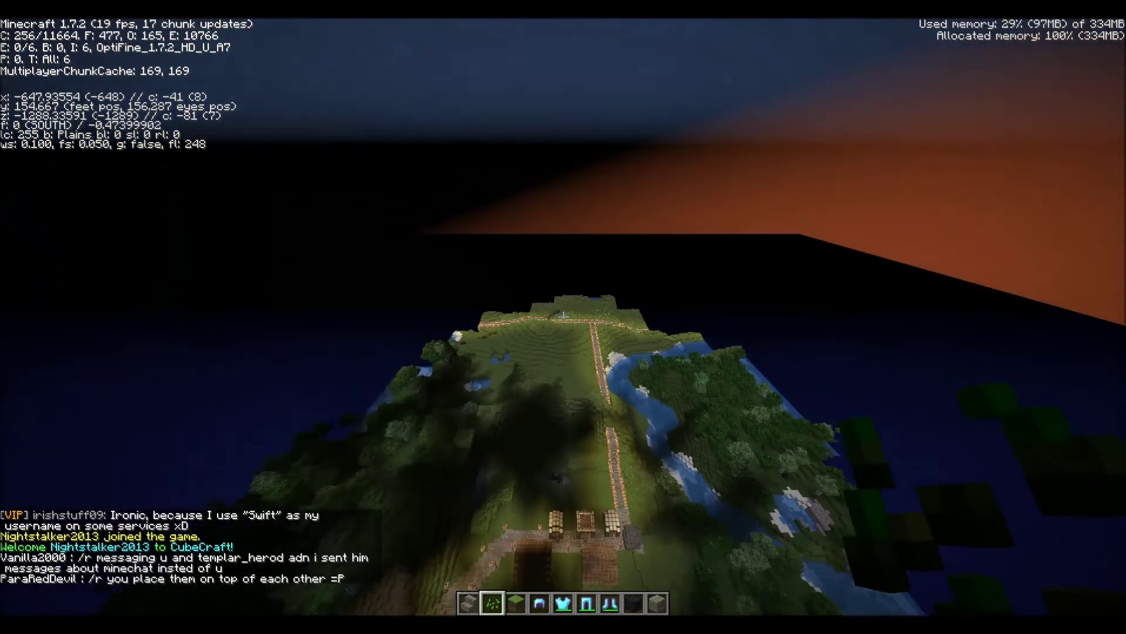
key("space")
key("a")
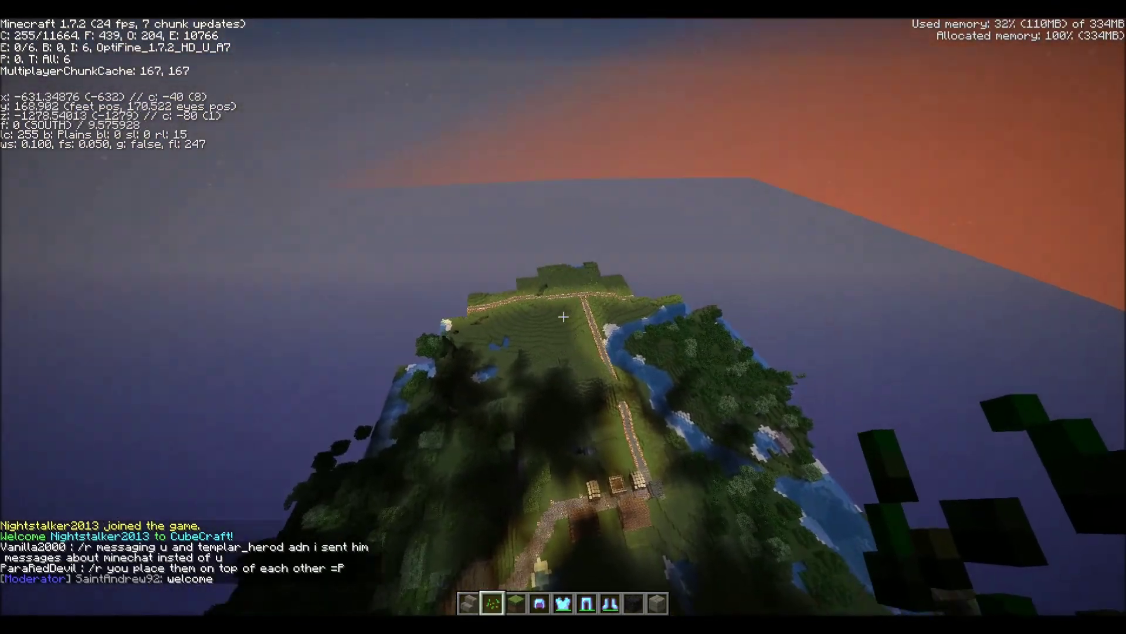
Fly forward over the village and descend onto the glowstone-edged stone road, facing back toward the giant tree.
key("w")
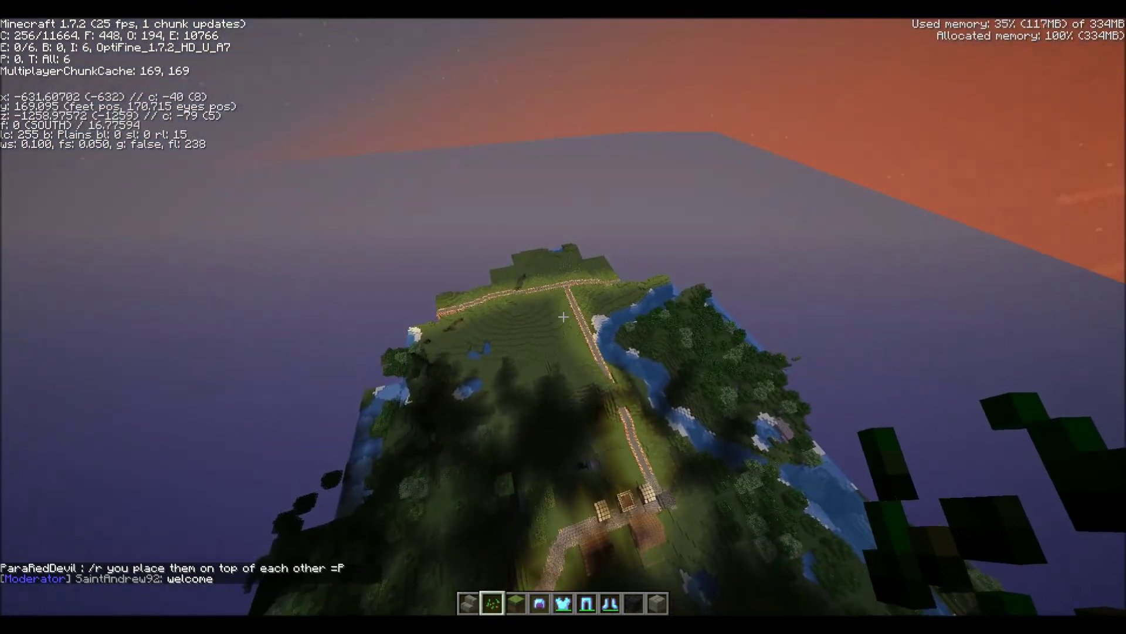
key("d")
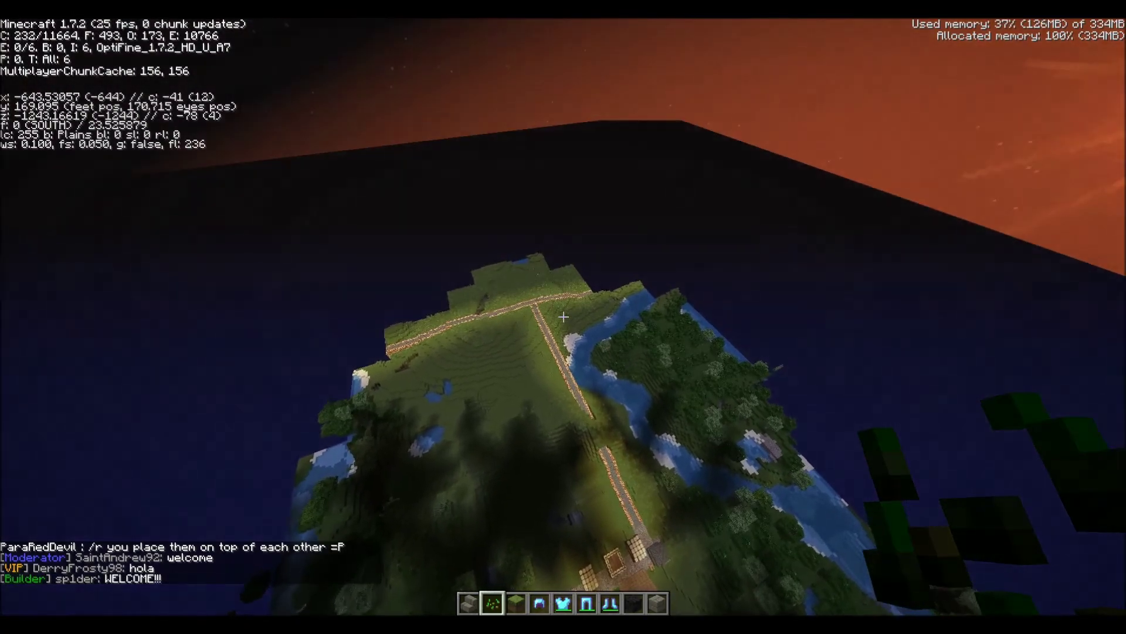
key("w")
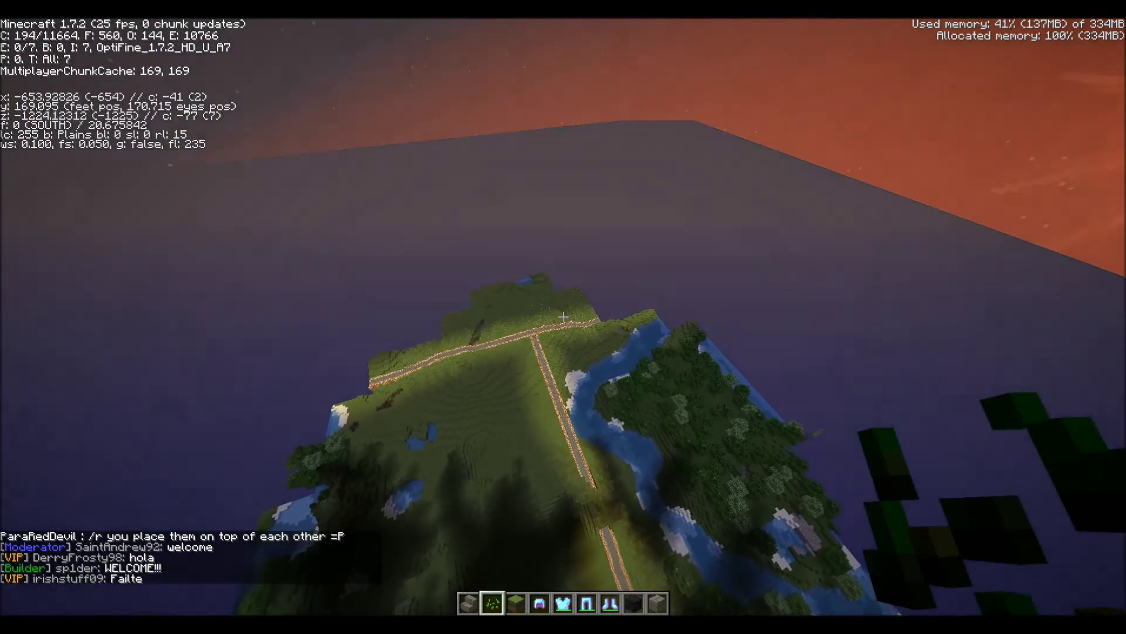
key("space")
key("space")
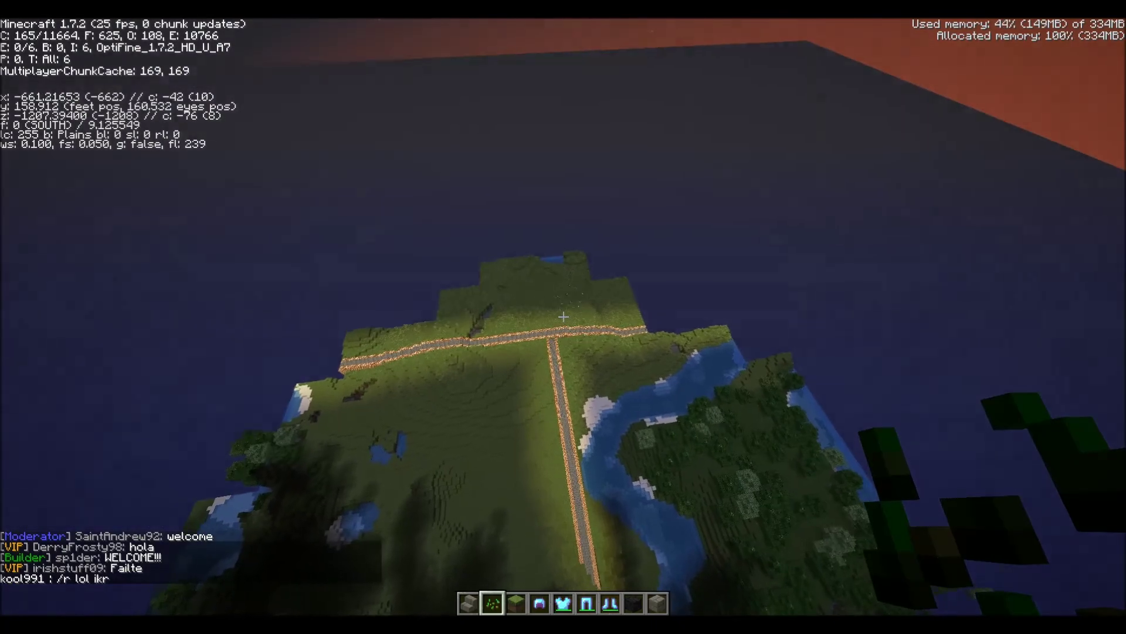
key("w")
key("d")
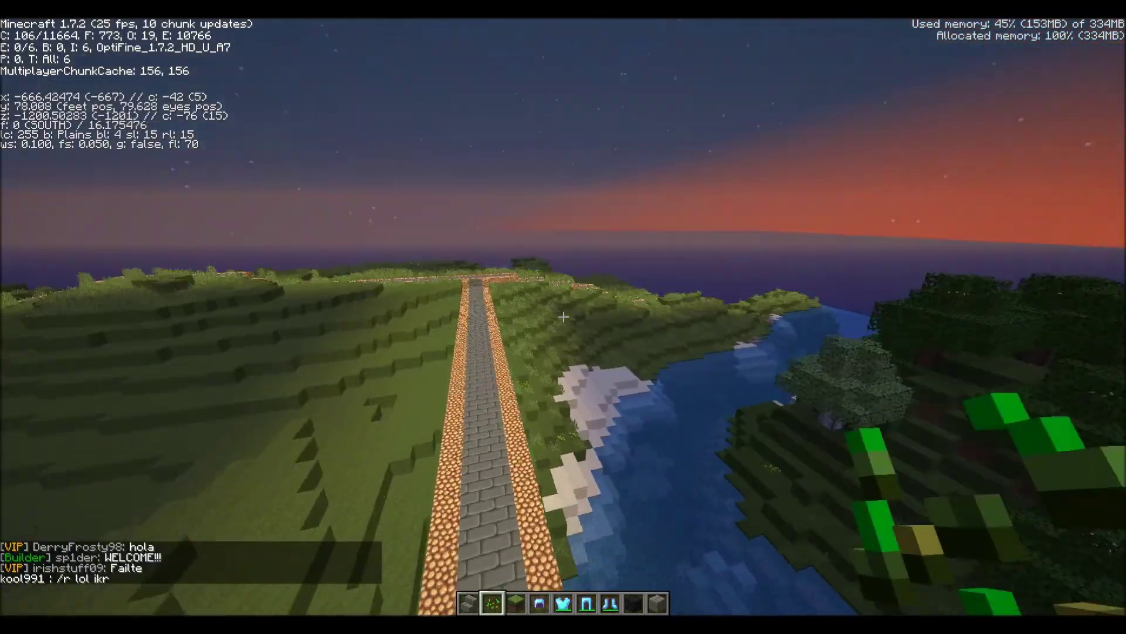
key("s")
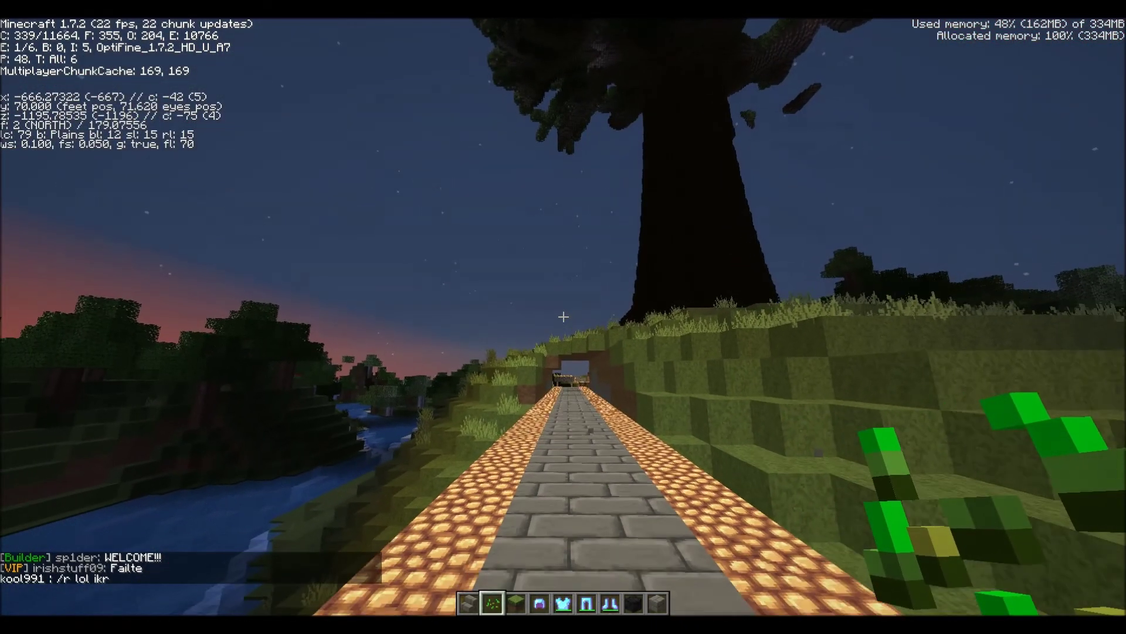